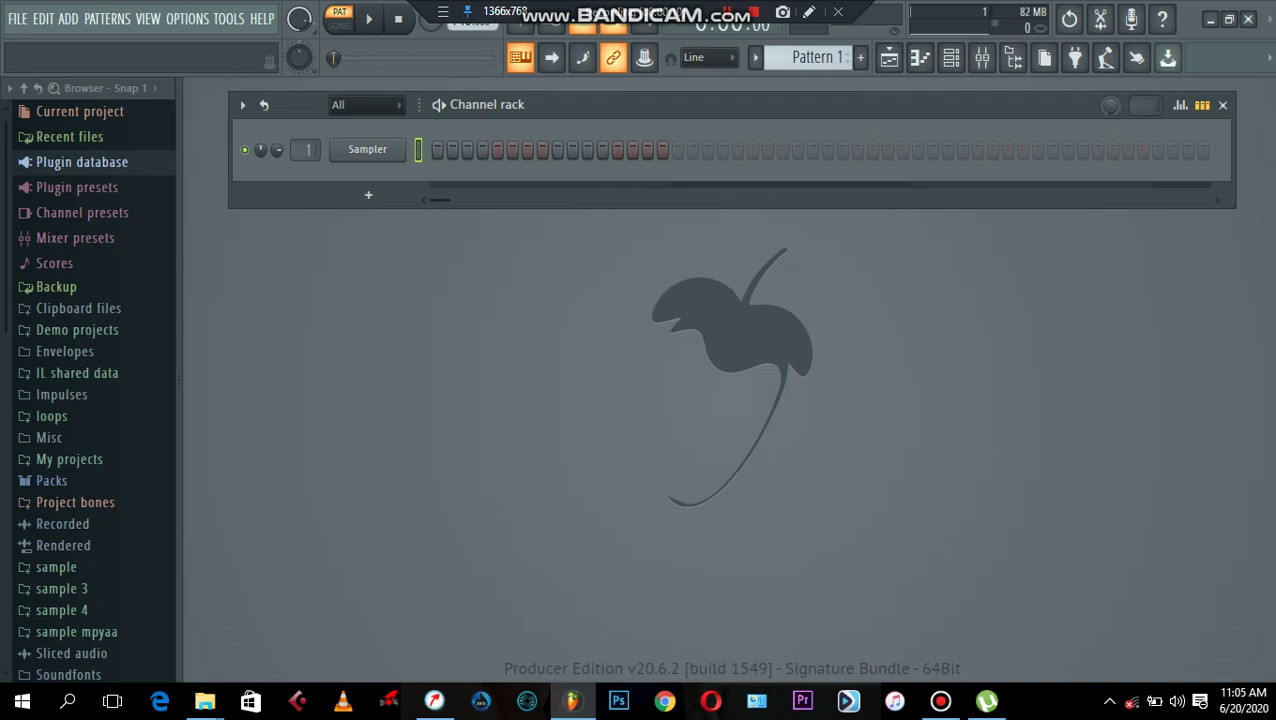
Set the project tempo to 200 BPM and check it by playing with the metronome on.
left_click_drag(700, 105, 688, 293)
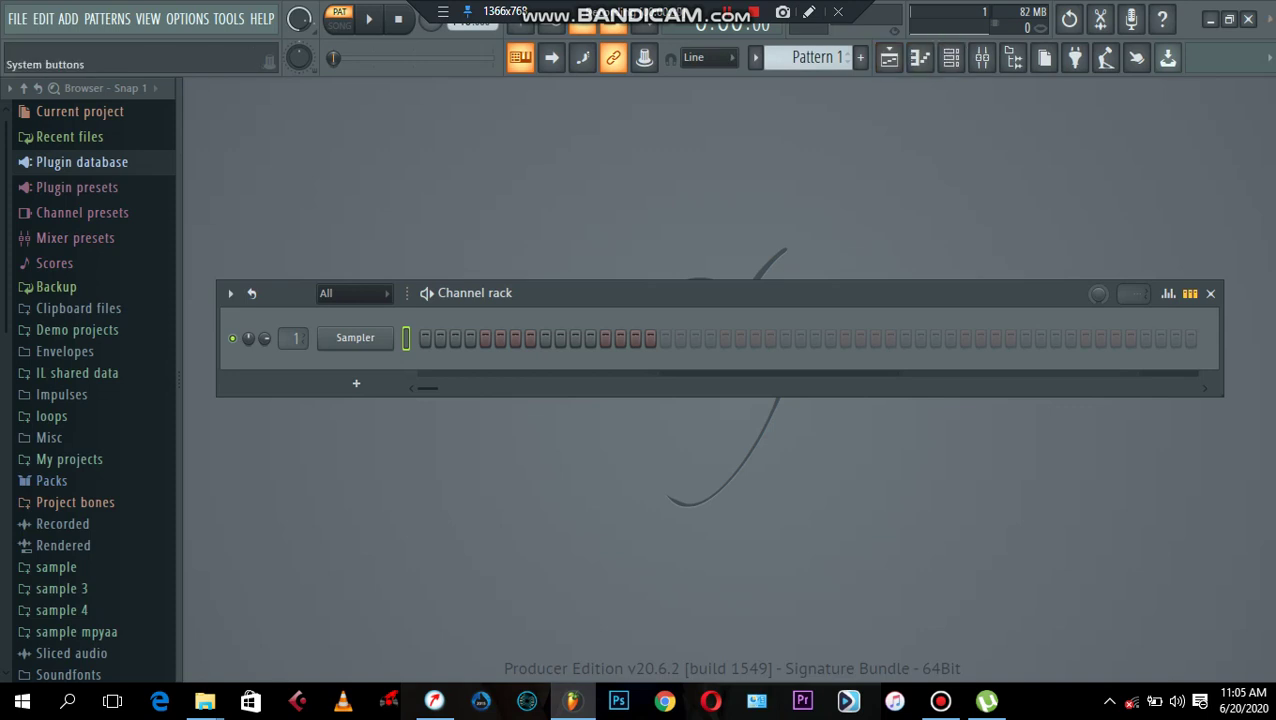
left_click(1229, 19)
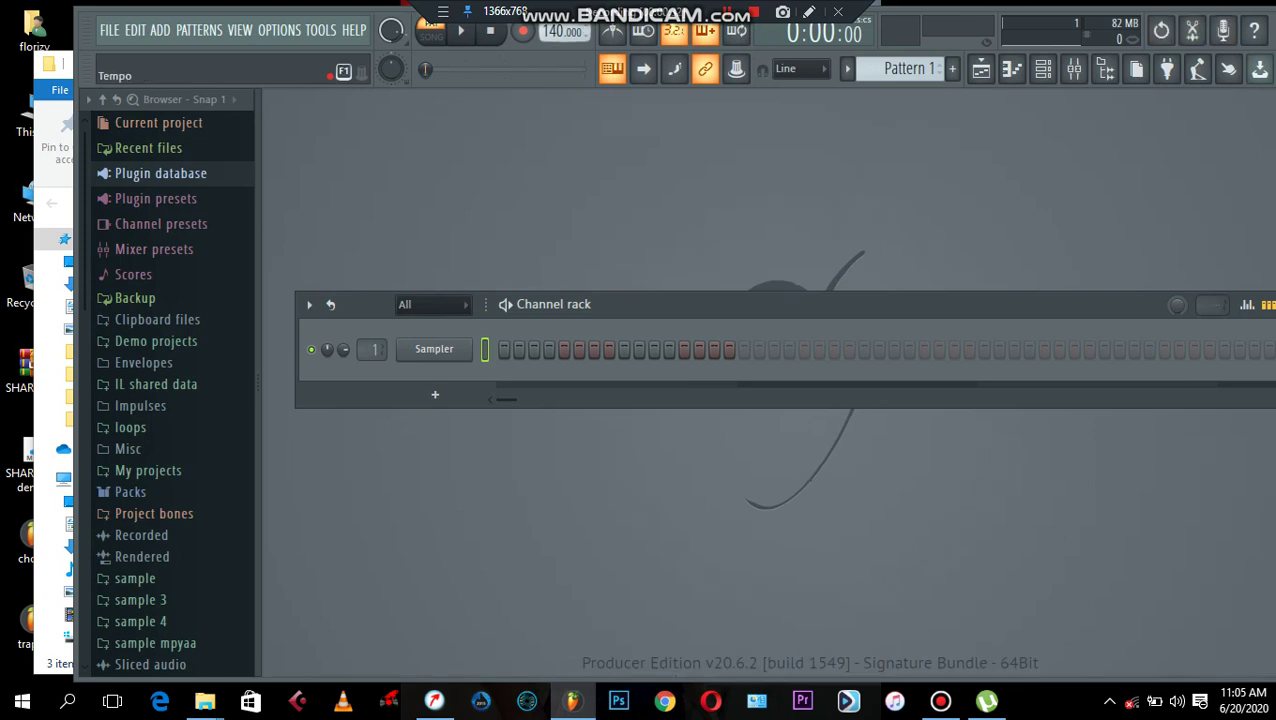
scroll(563, 31, "up", 7)
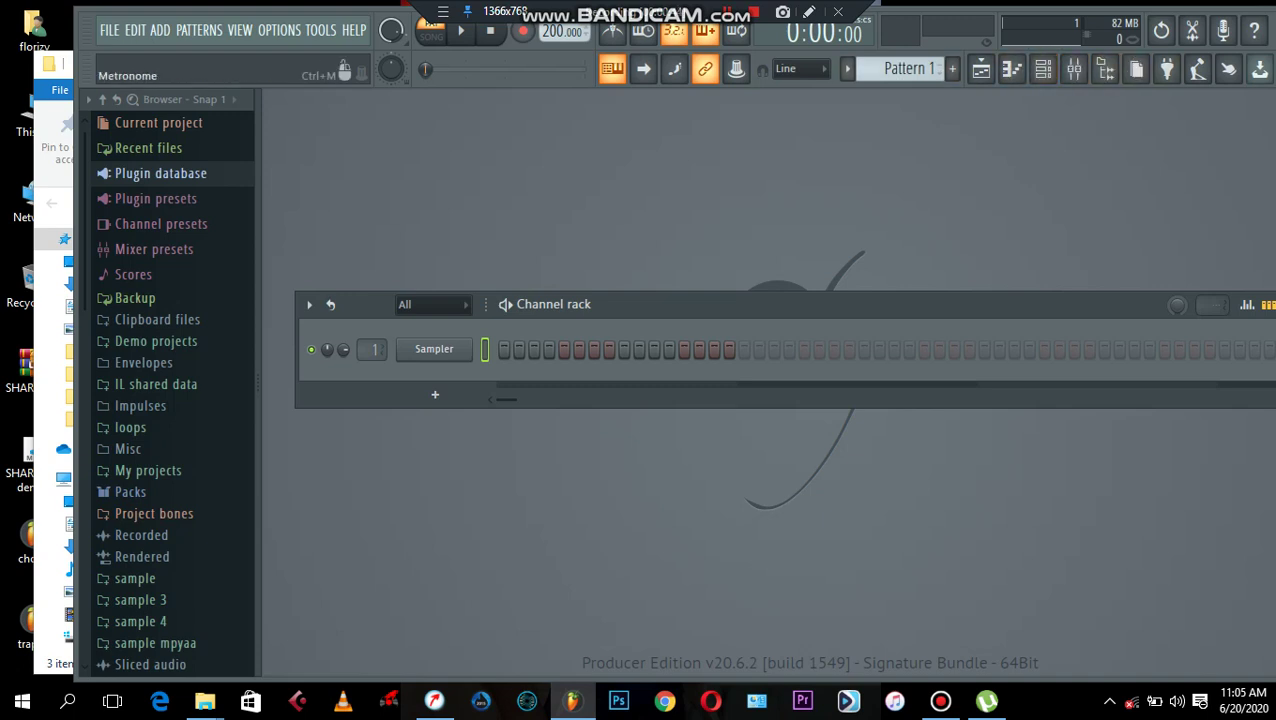
key("space")
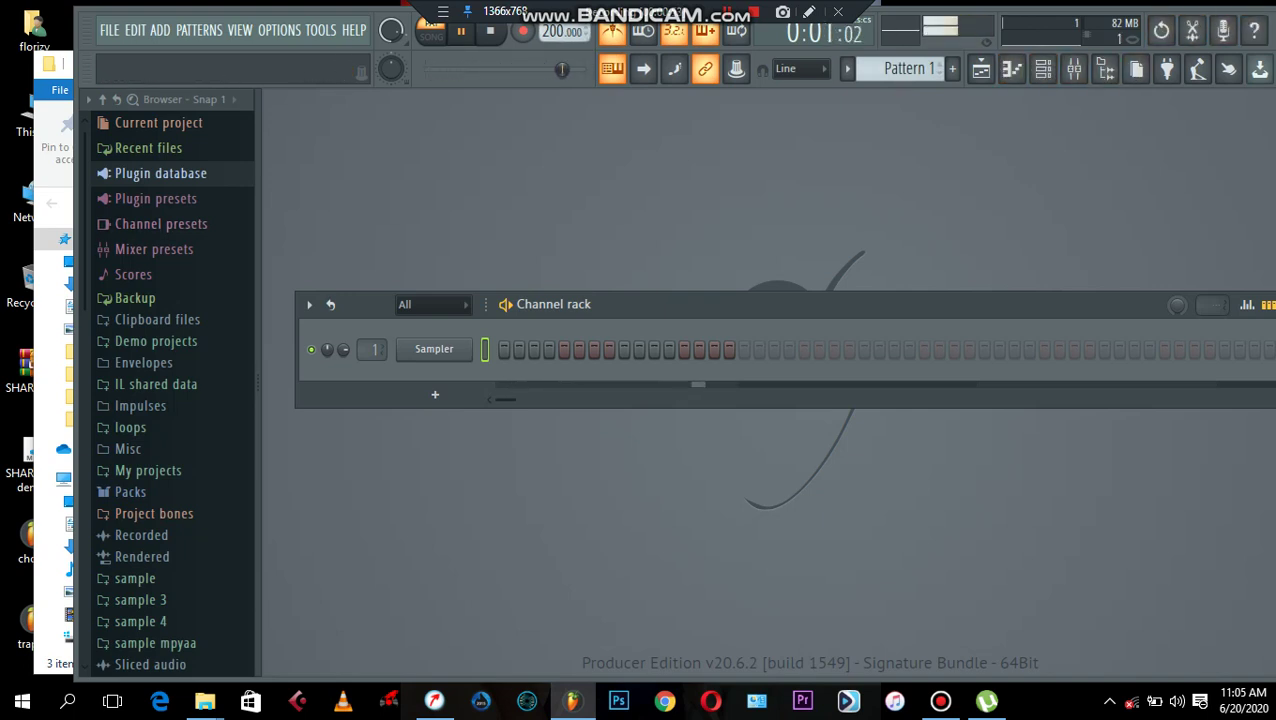
key("space")
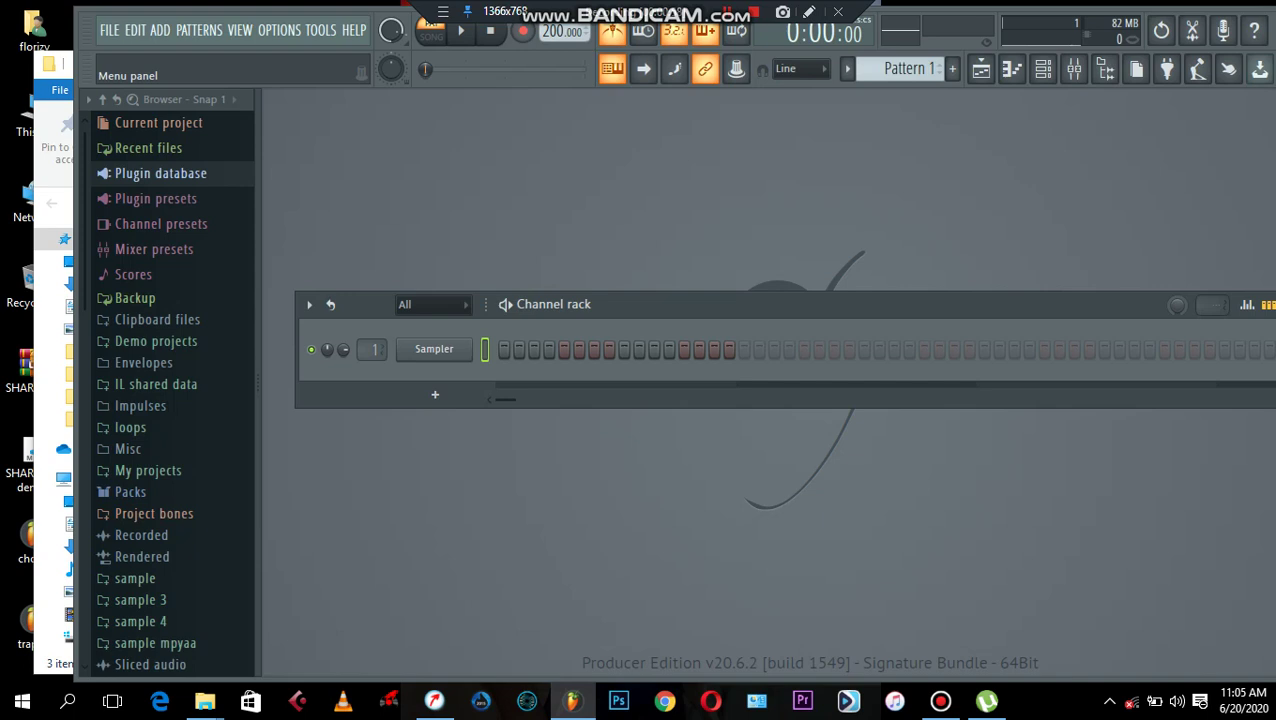
Reposition the program window on the desktop and maximize it again.
mouse_move(75, 130)
left_mouse_down()
mouse_move(14, 130)
mouse_move(97, 130)
left_mouse_up()
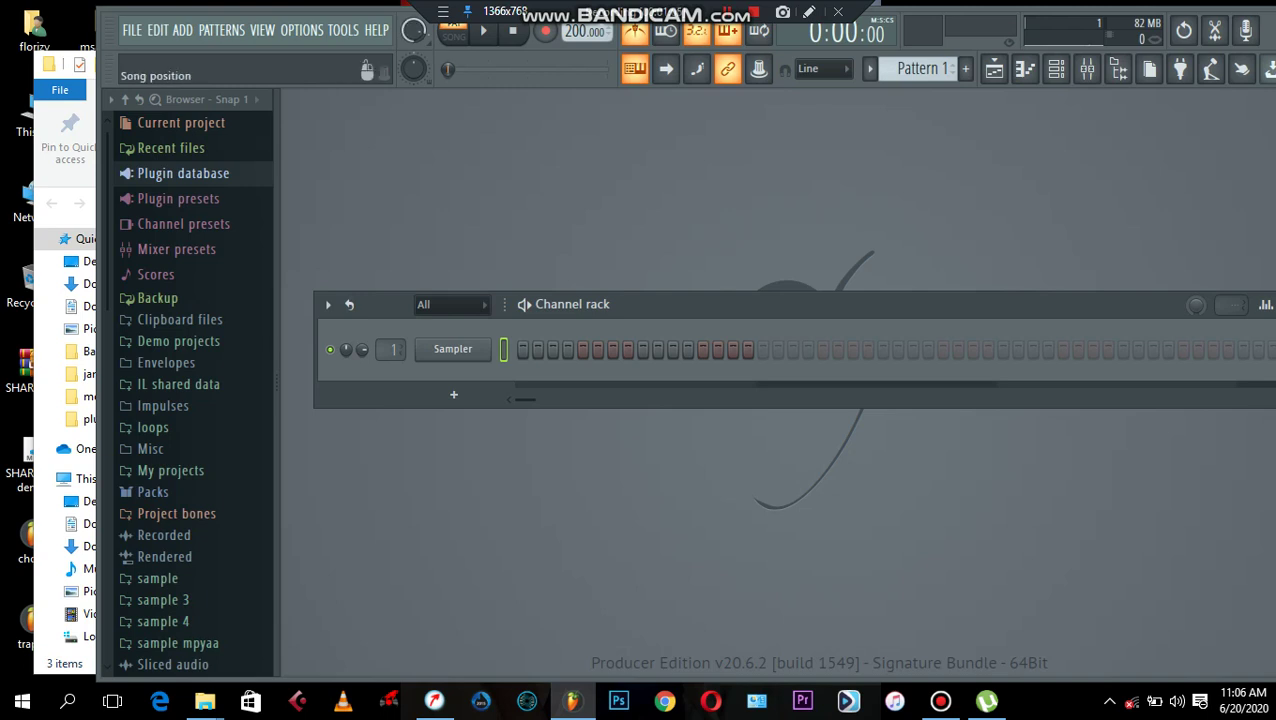
left_click_drag(400, 8, 400, 20)
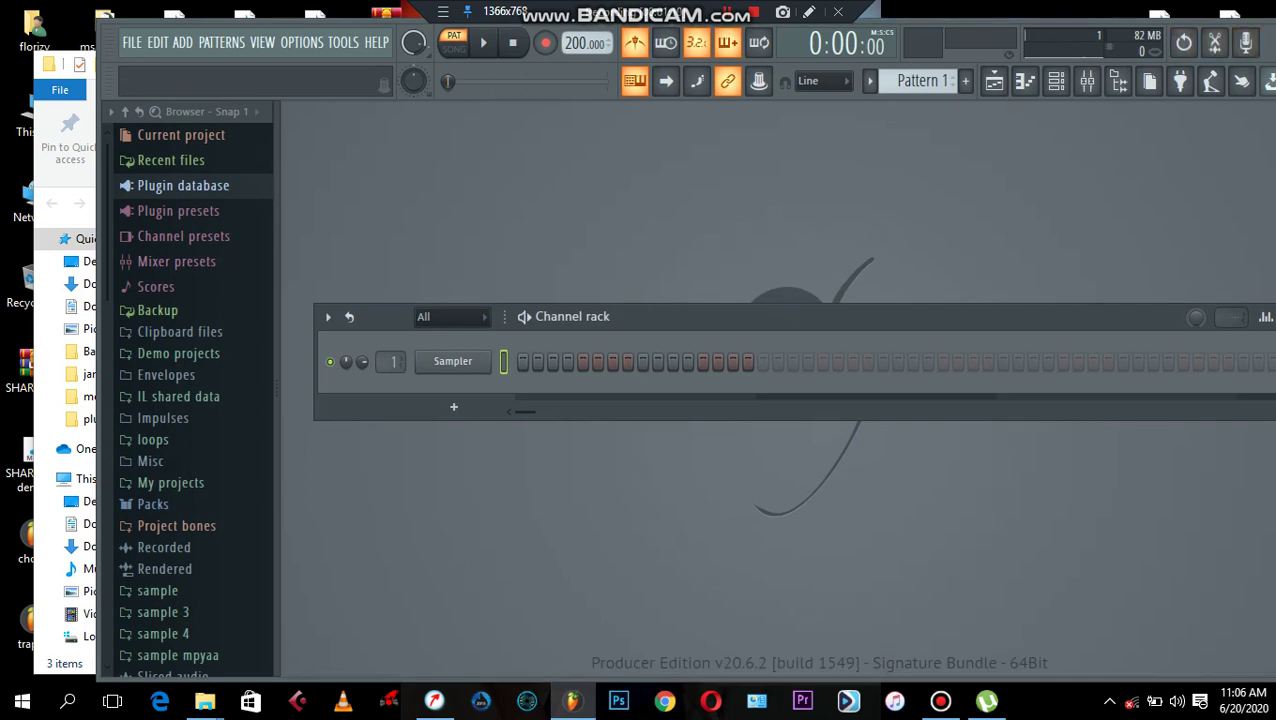
left_click_drag(1268, 44, 1226, 44)
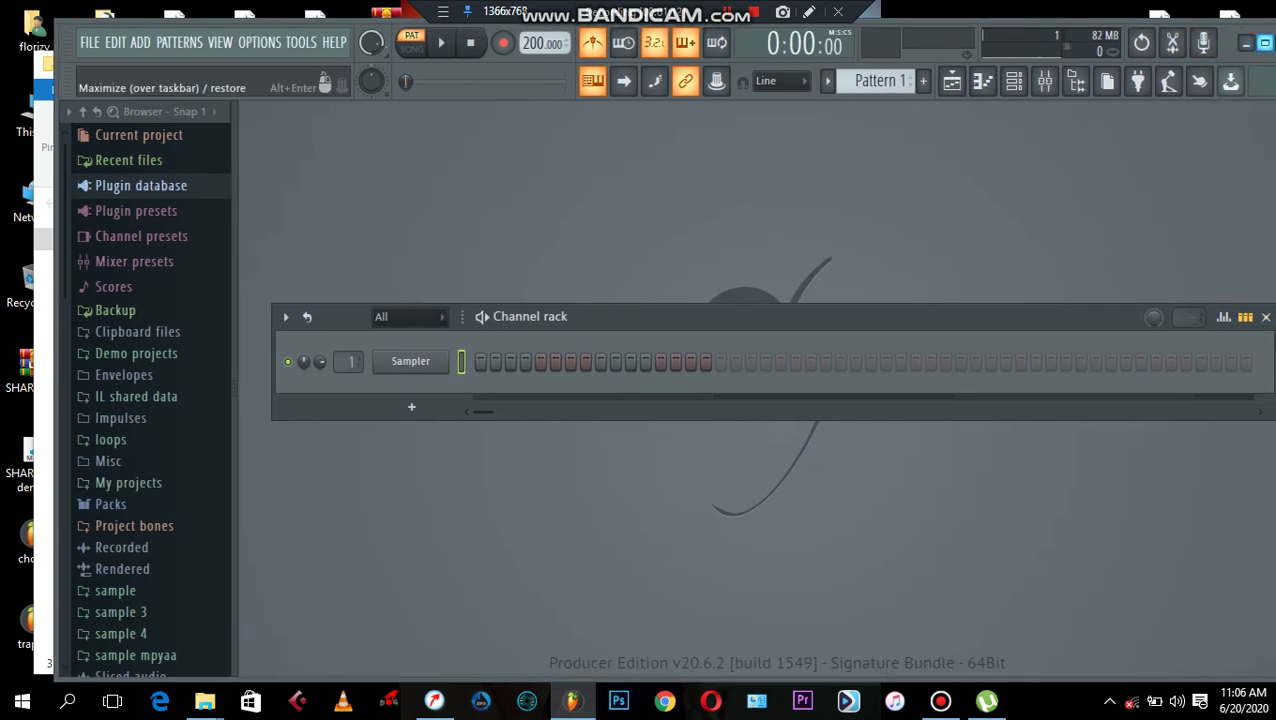
left_click(1265, 43)
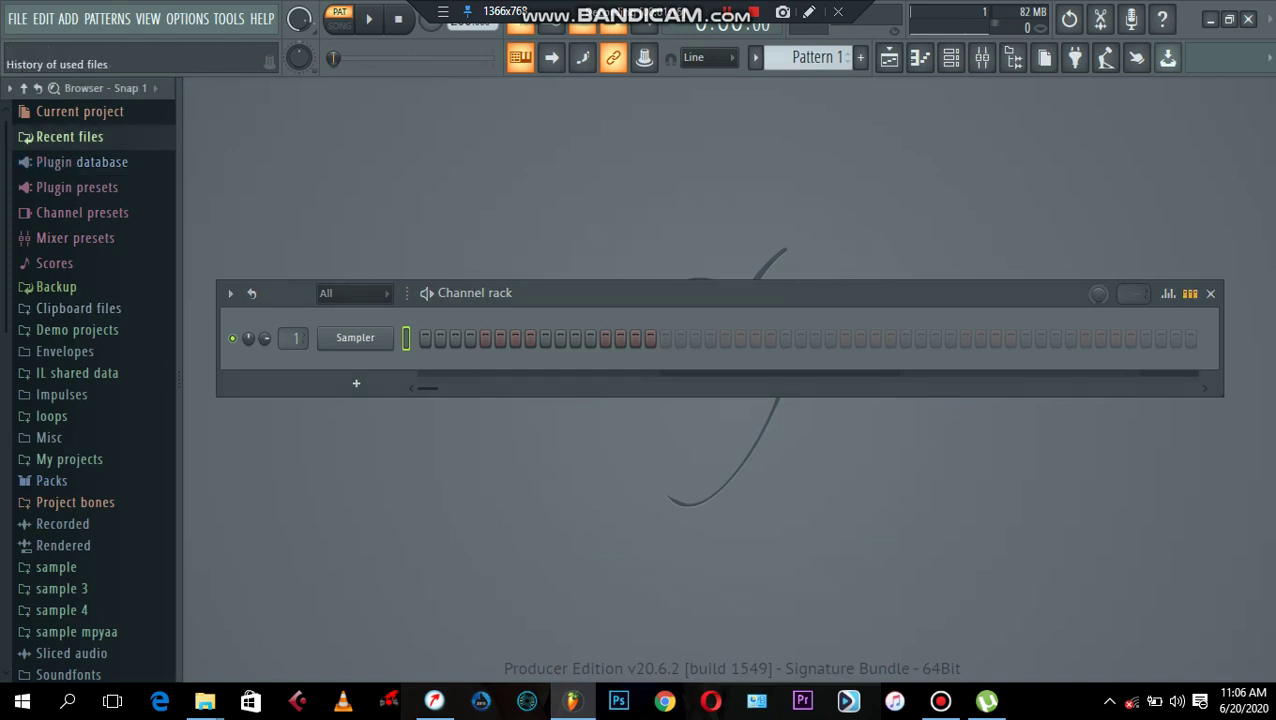
Preview NepD Snare 002, Djembe AfroShop 7, CM HAT OP 26-1 and SW Snare 012 from the recent files.
left_click(69, 136)
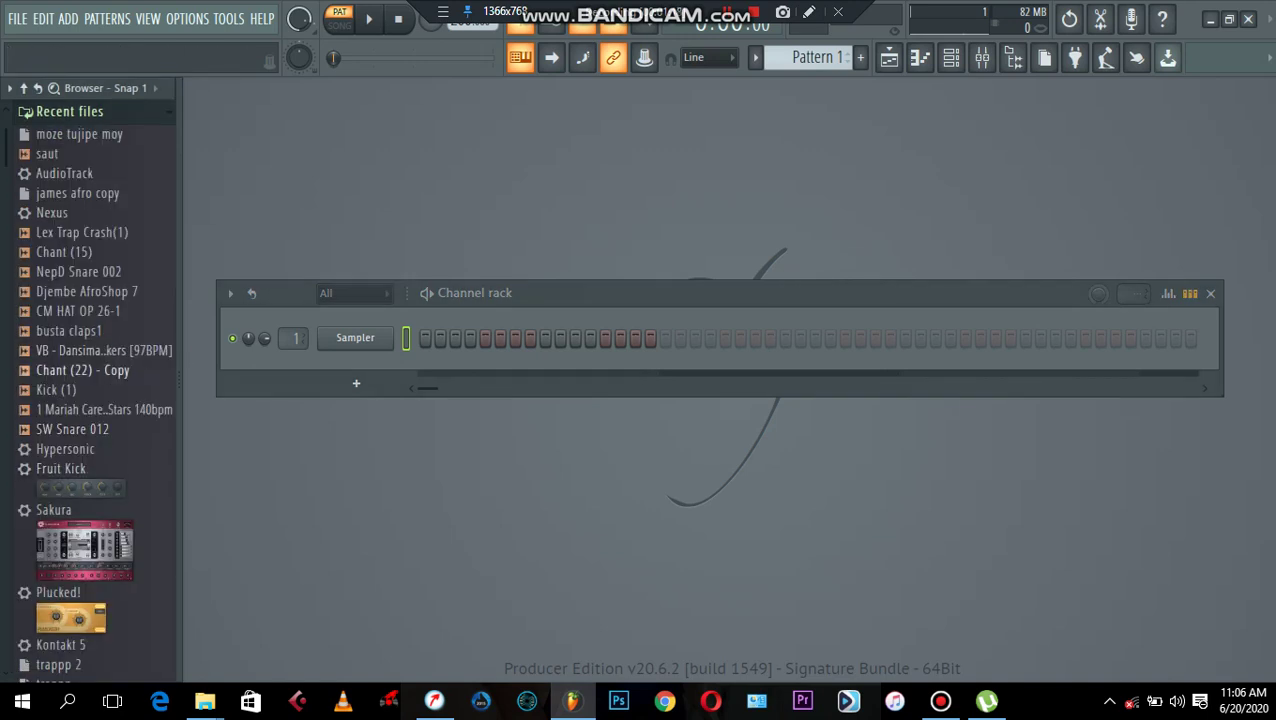
left_click(79, 272)
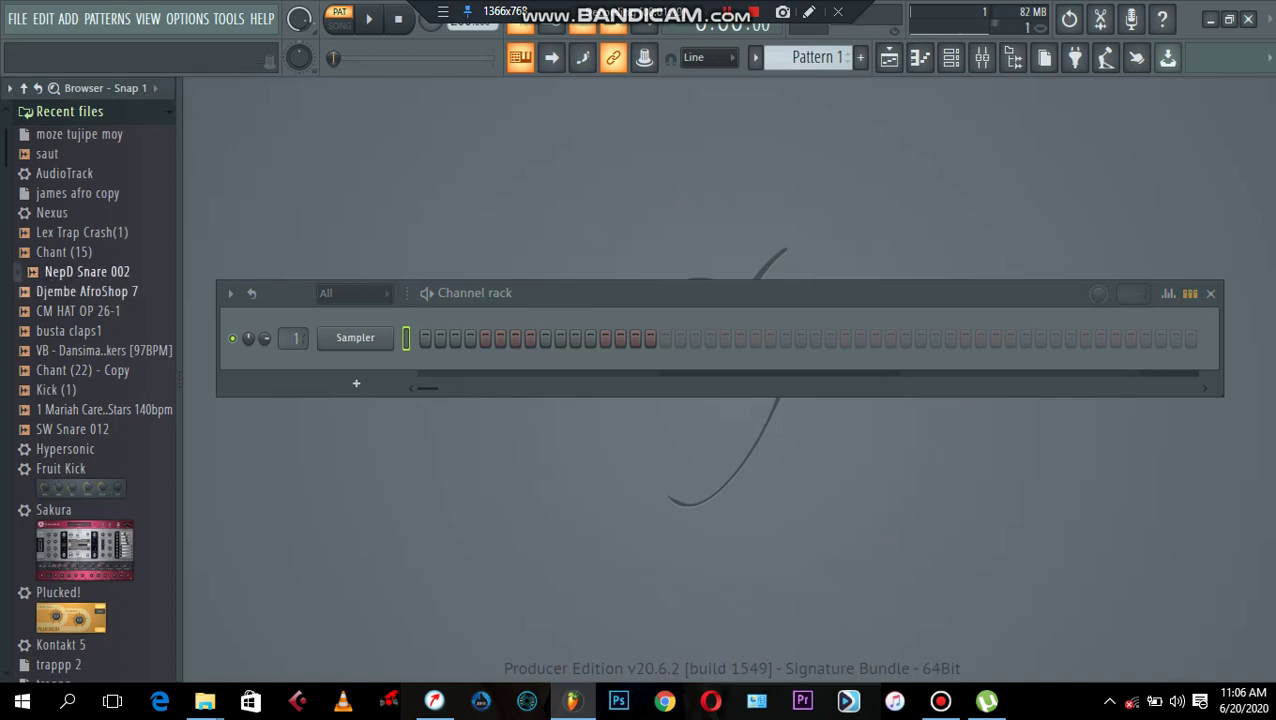
left_click(88, 292)
left_click(78, 311)
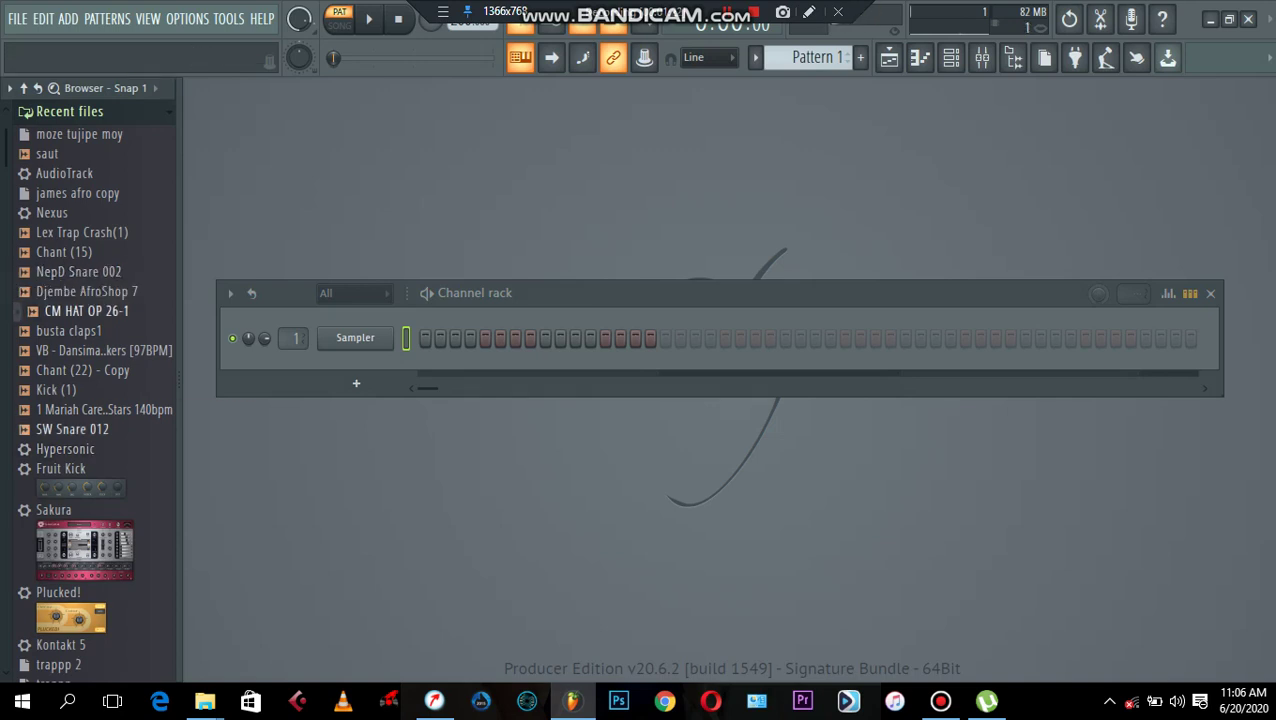
left_click(73, 430)
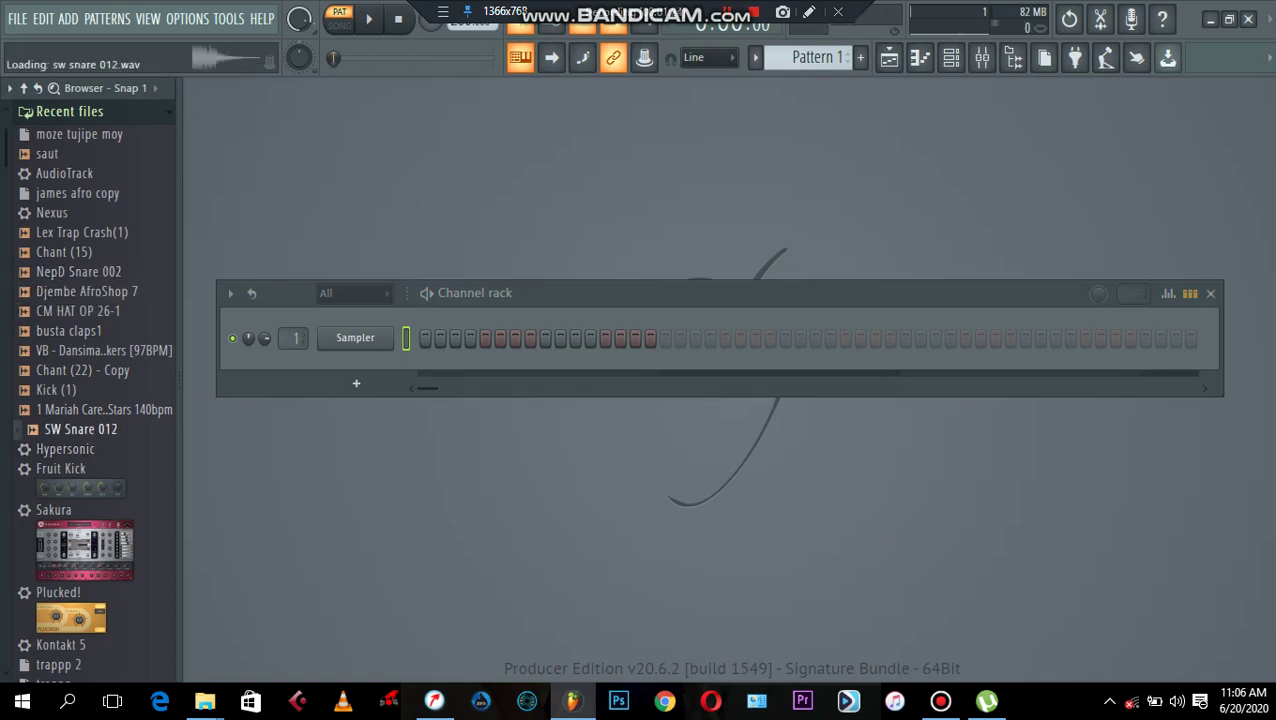
left_click(69, 111)
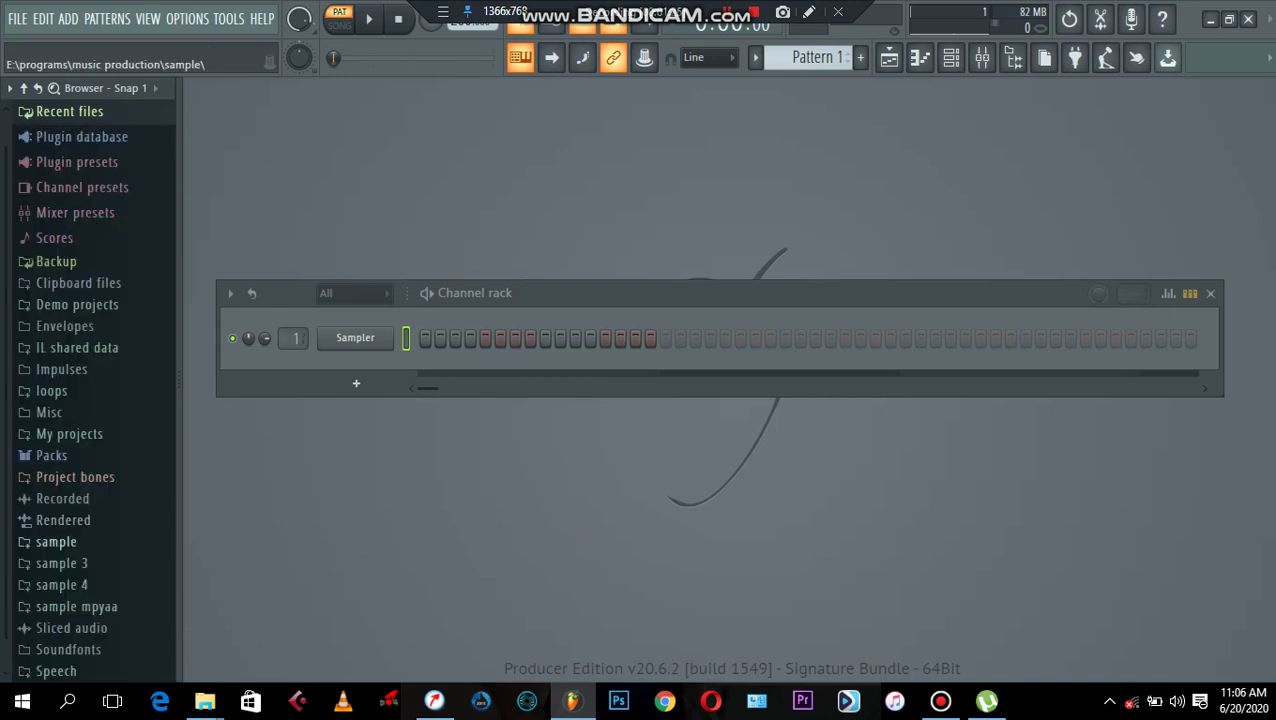
Open the sample 3 folder and audition the samples at the start of its file list.
left_click(62, 563)
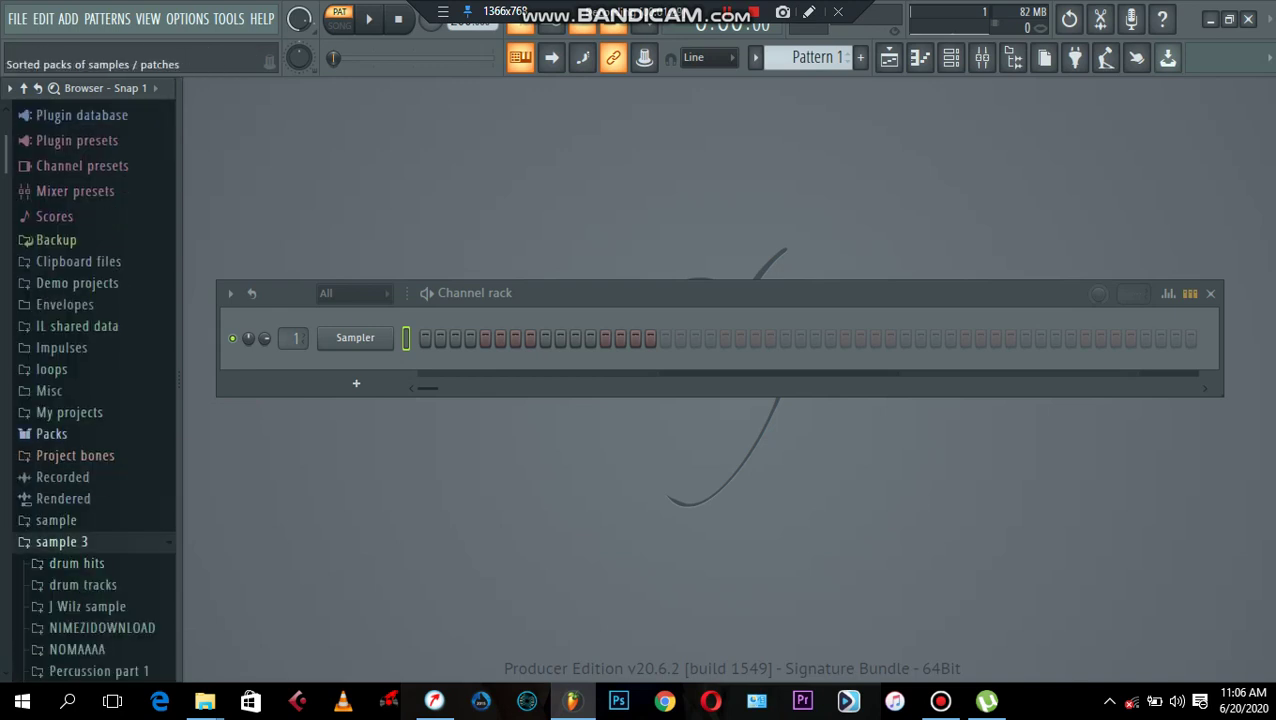
left_click_drag(6, 434, 6, 431)
scroll(90, 390, "up", 6)
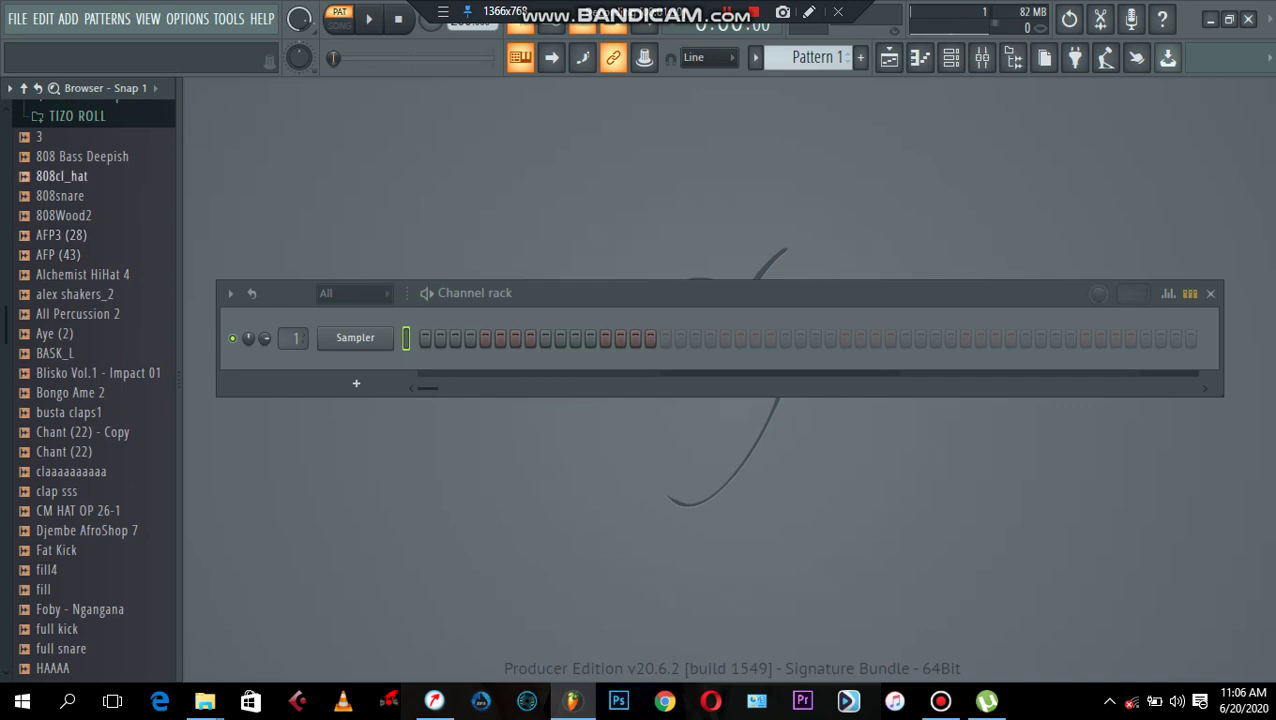
left_click(40, 137)
key("Down")
key("Down")
key("Down")
key("Down")
key("Down")
key("Down")
key("Down")
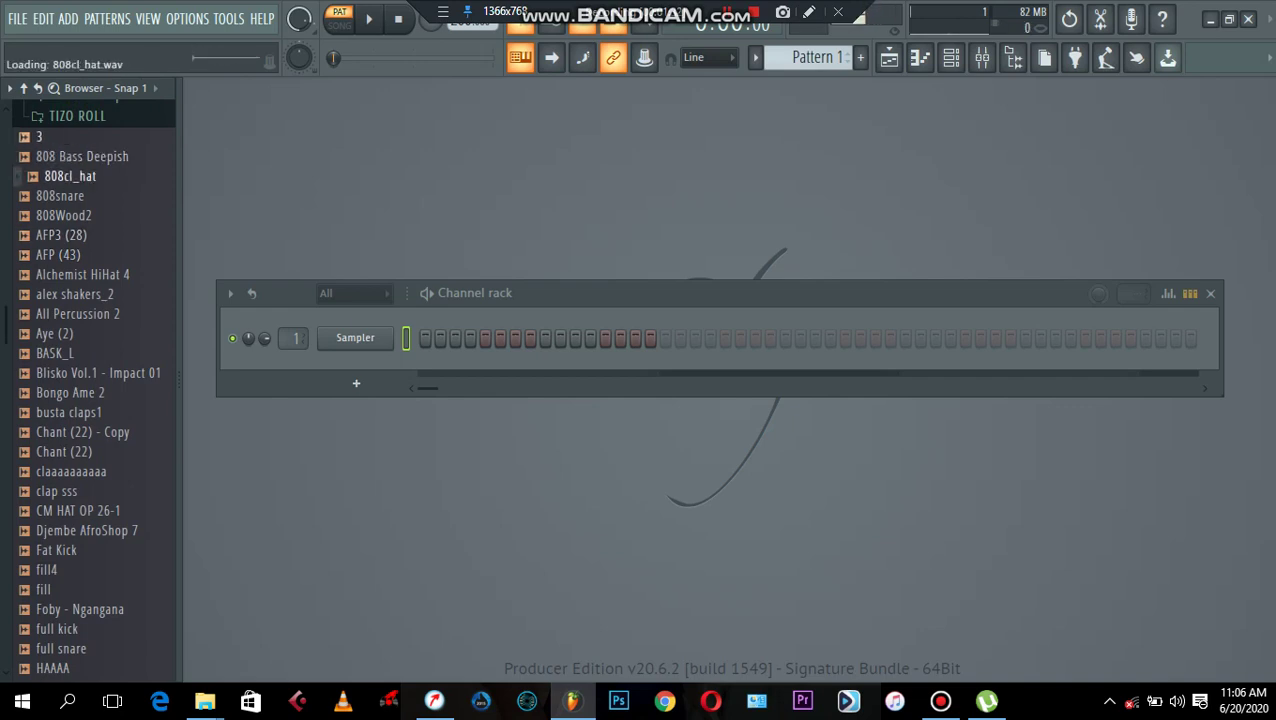
key("Up")
key("Up")
key("Up")
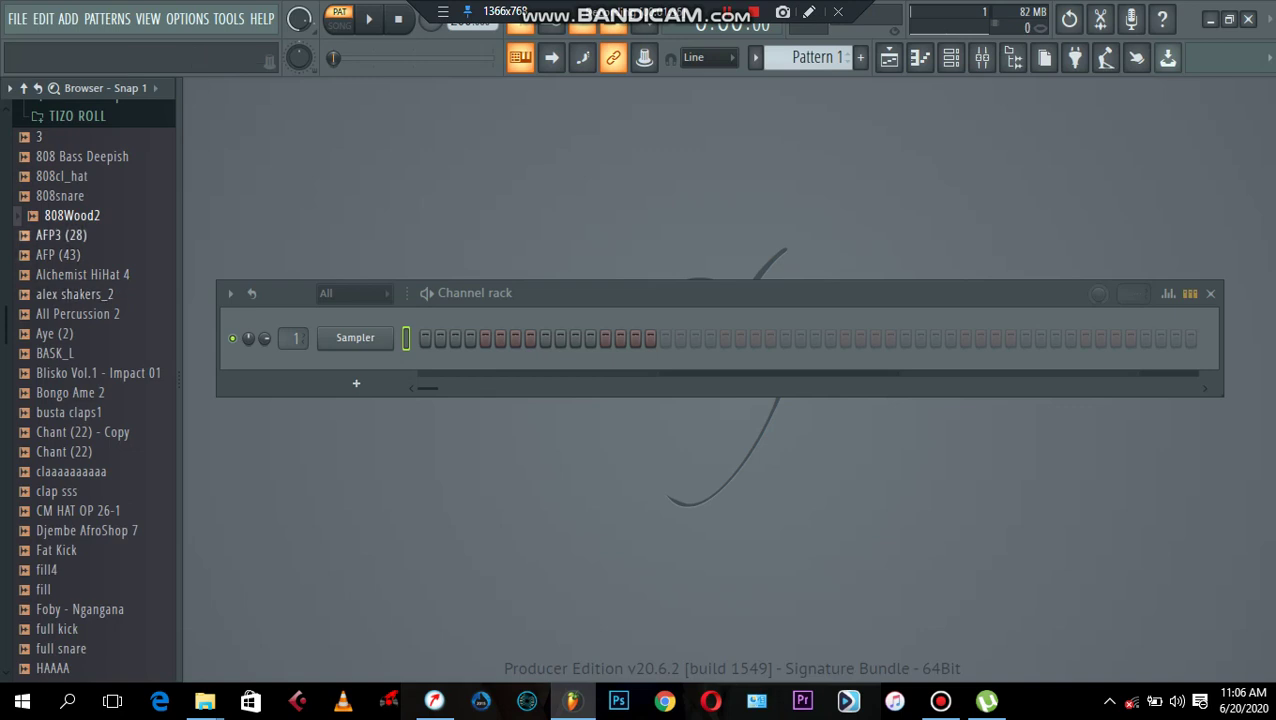
key("Down")
key("Up")
Load the 808Wood2 sample into the Sampler channel and open that channel's piano roll.
left_click_drag(72, 215, 355, 340)
right_click(392, 332)
left_click(433, 338)
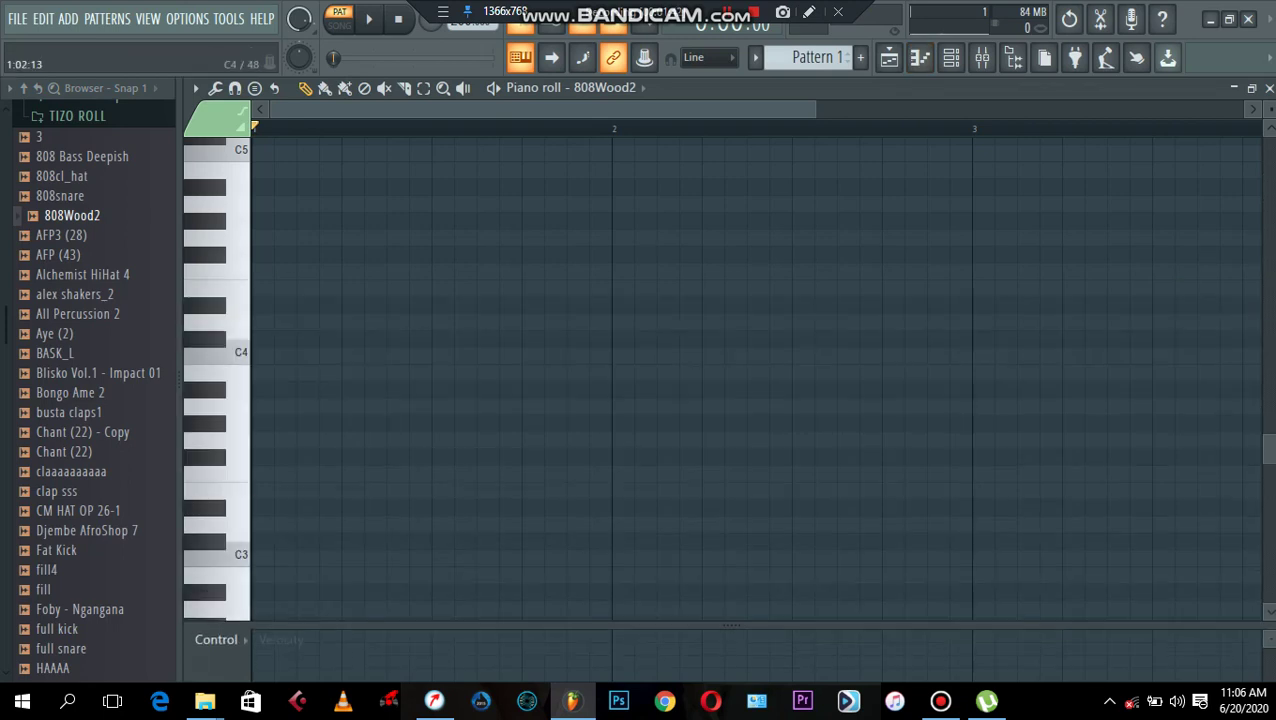
Place C5 notes on steps 1, 7 and 13 of bar 1 and steps 5 and 9 of bar 2 while playing the pattern.
left_click(262, 150)
scroll(262, 150, "up", 4)
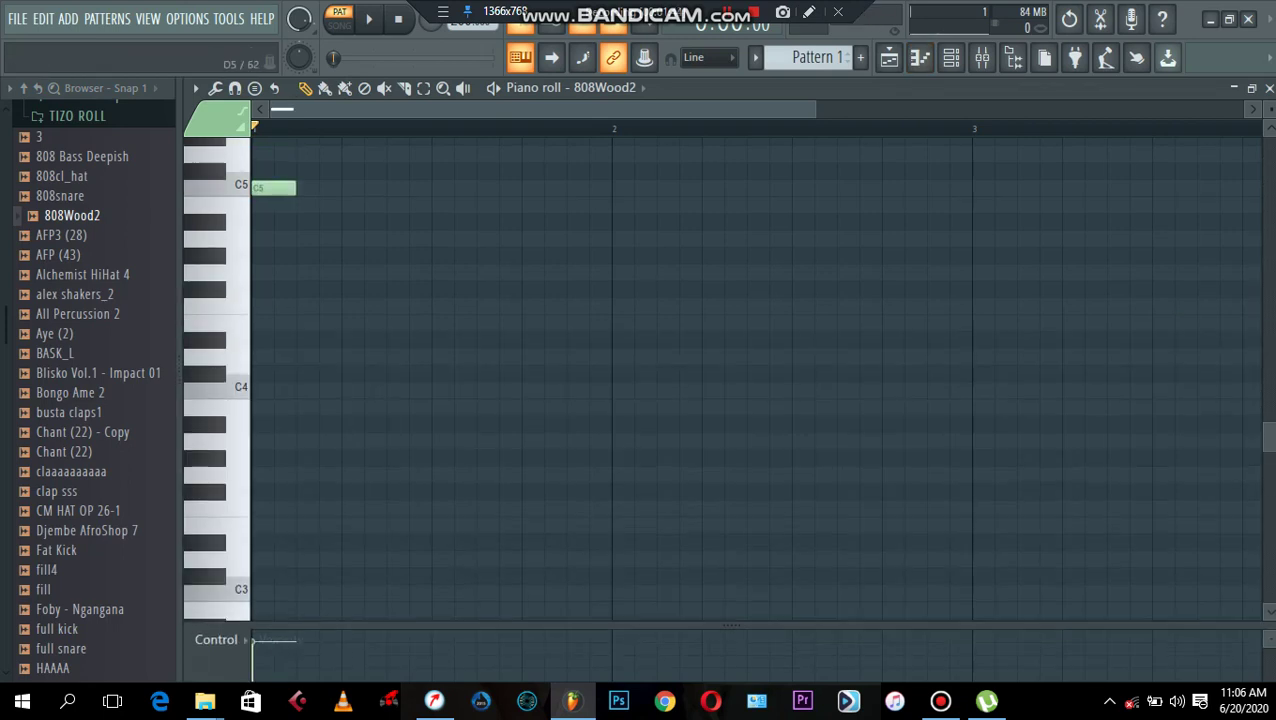
key("space")
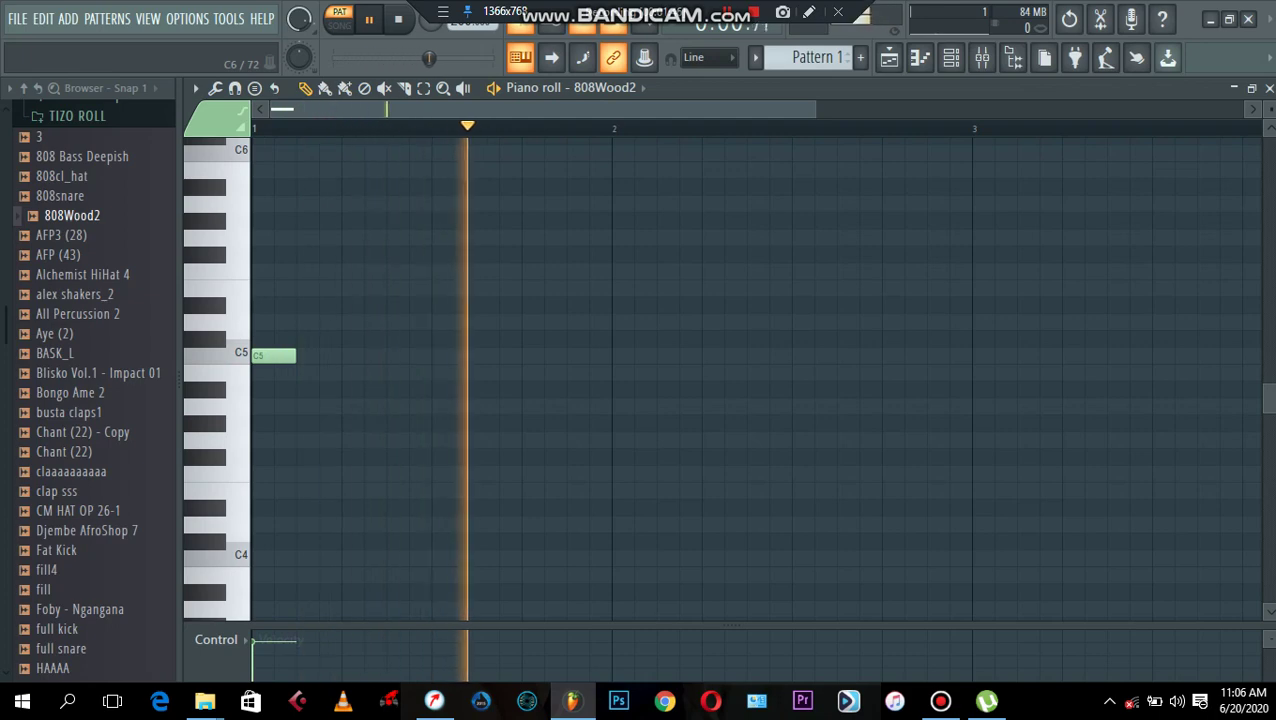
left_click(394, 356)
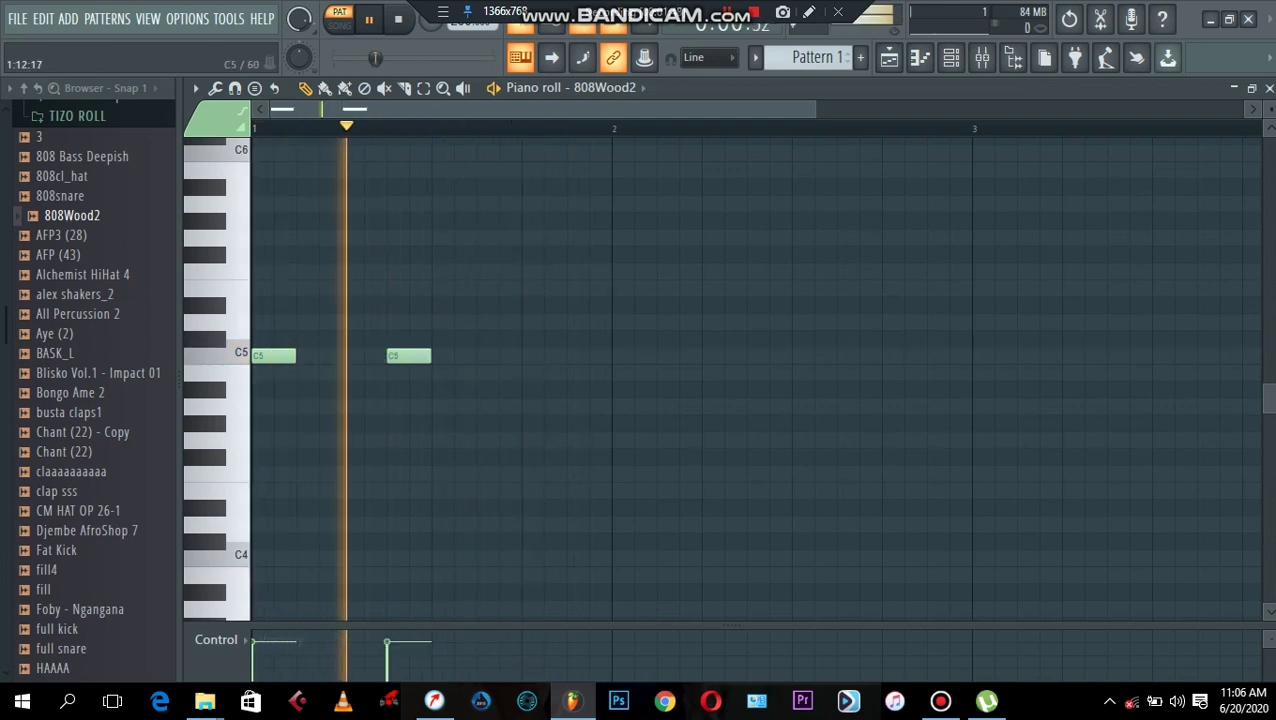
left_click(532, 356)
left_click(712, 372)
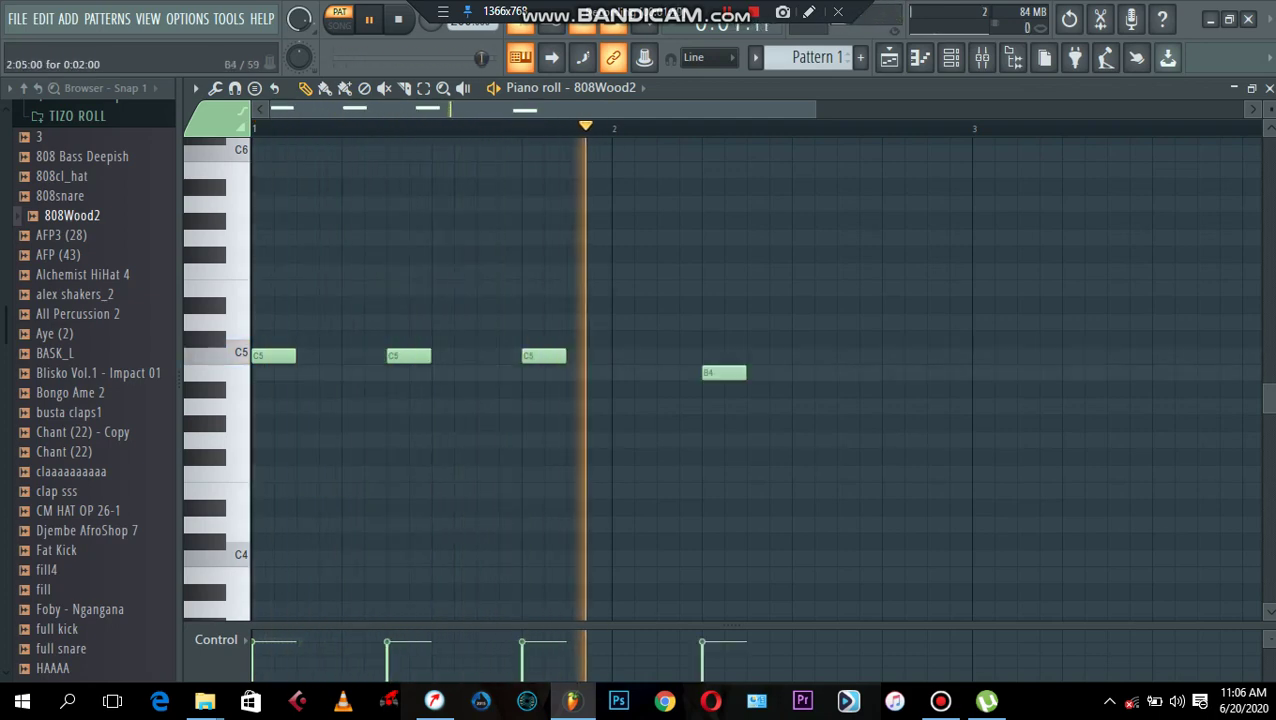
left_click_drag(712, 372, 712, 356)
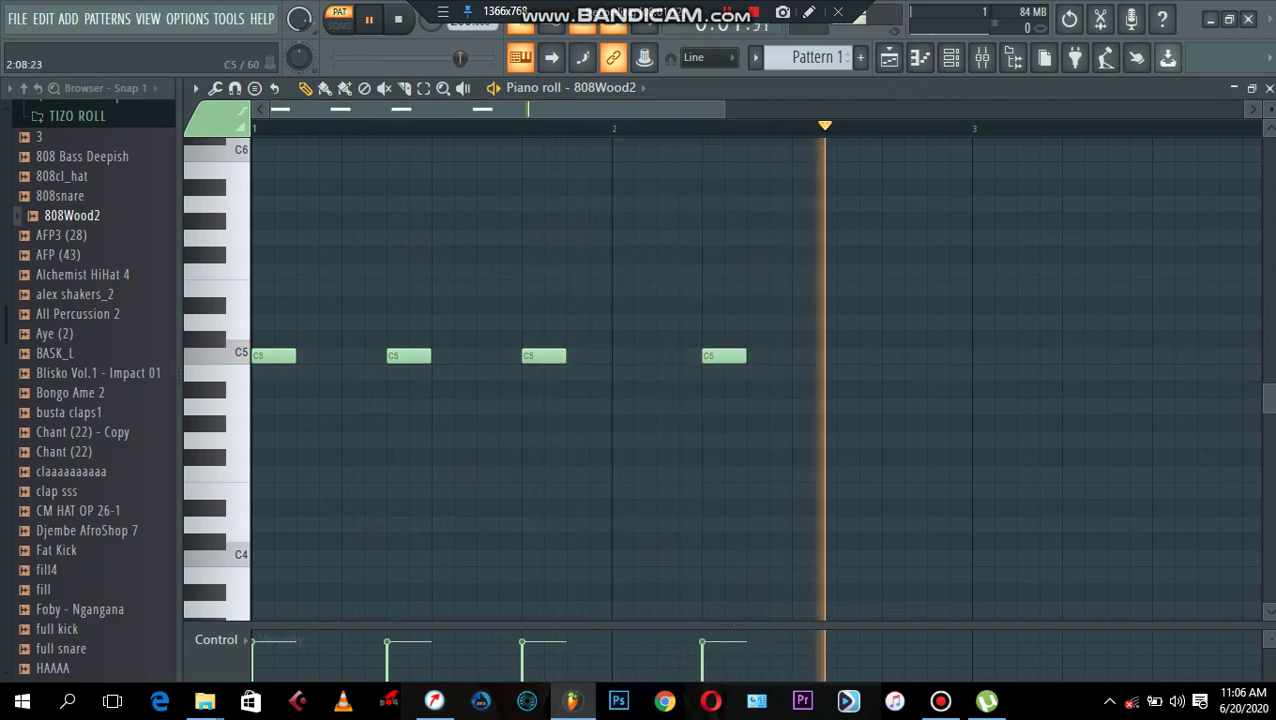
left_click(802, 356)
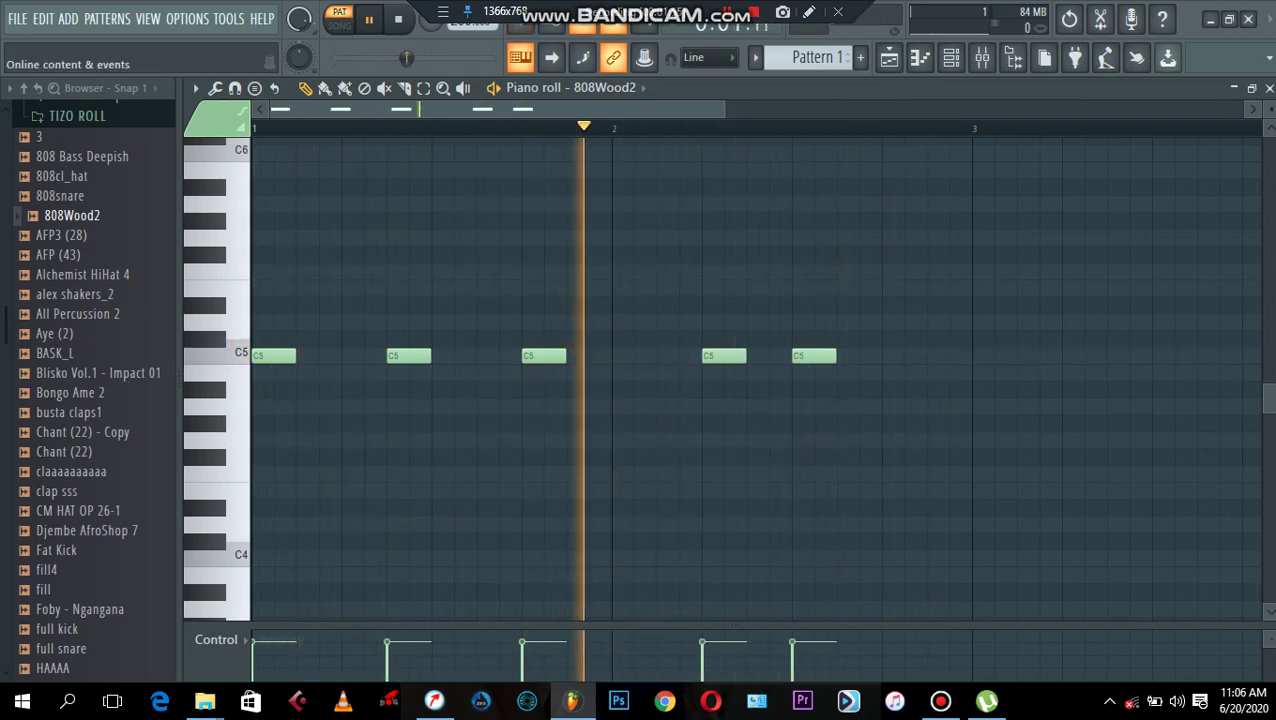
left_click(1269, 88)
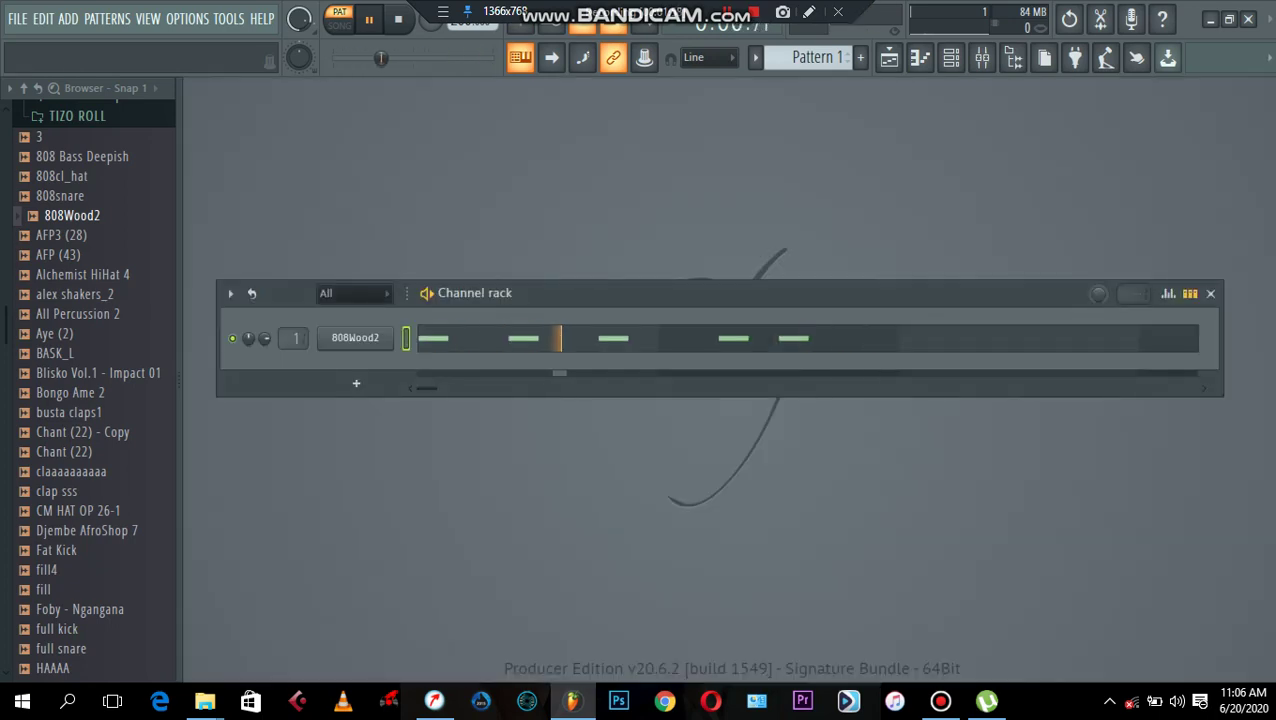
Place Pattern 1 at bar 1 of Track 2 in the playlist and duplicate it three times up to bar 9.
left_click(889, 57)
left_click_drag(482, 216, 448, 216)
left_click_drag(535, 109, 1050, 109)
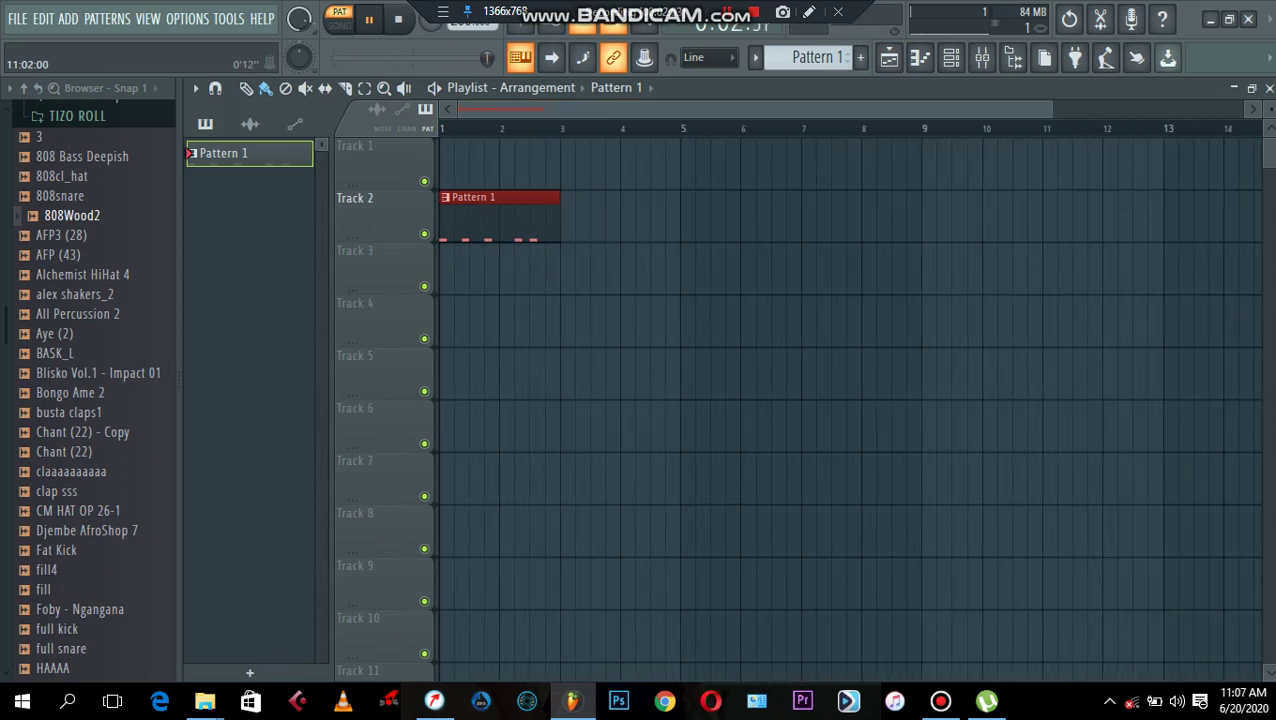
key("ctrl+b")
key("ctrl+b")
key("ctrl+b")
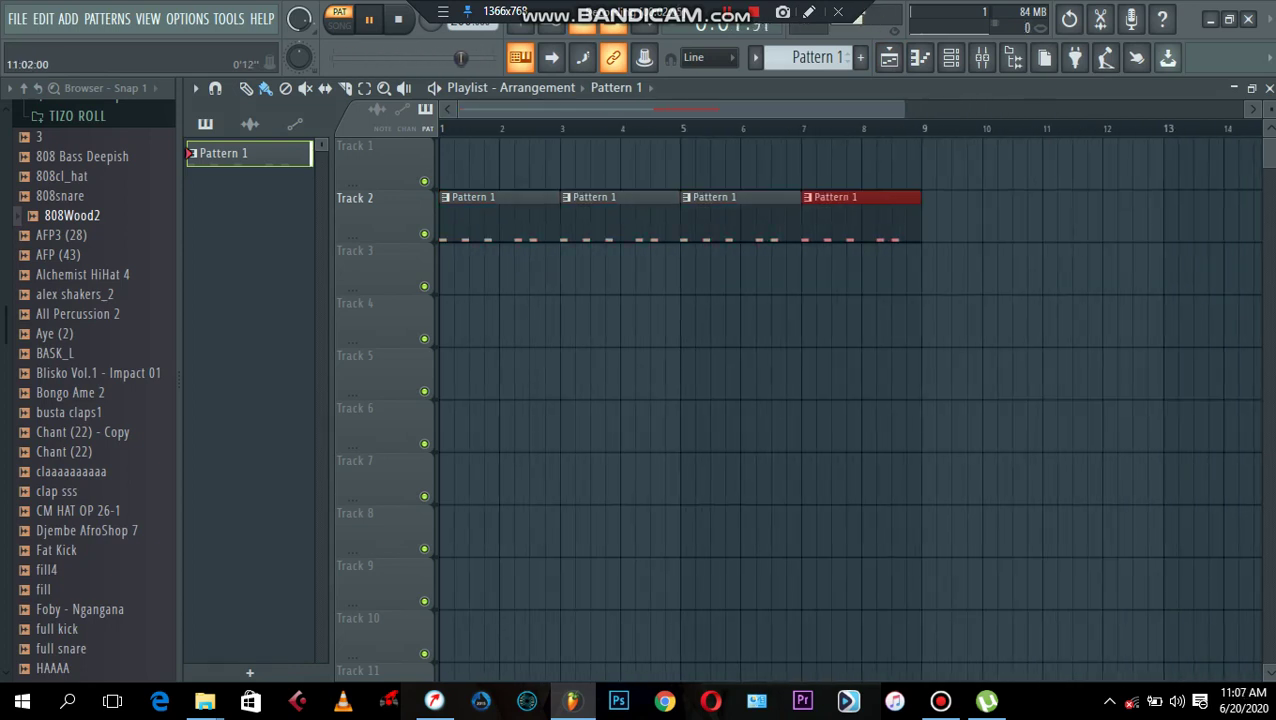
key("ctrl+d")
Stop playback and add the ABPL2 bass from the installed VST generators as a new channel in the channel rack.
left_click(951, 57)
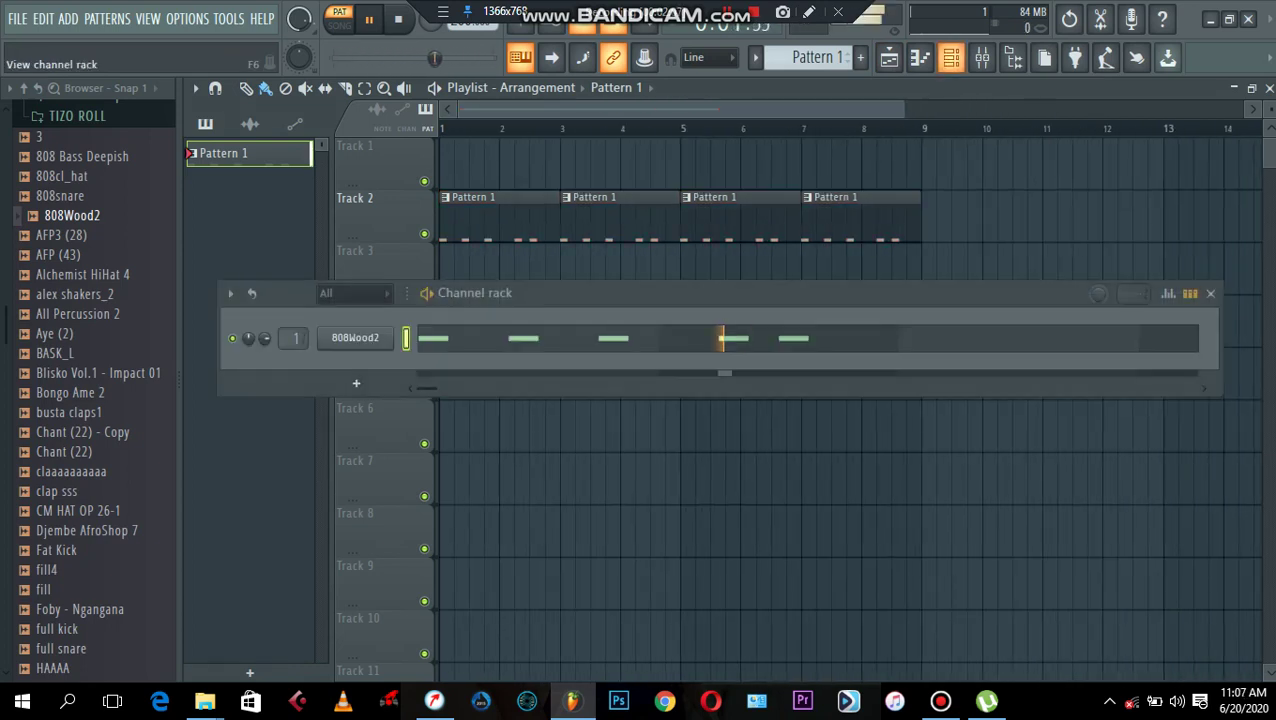
key("space")
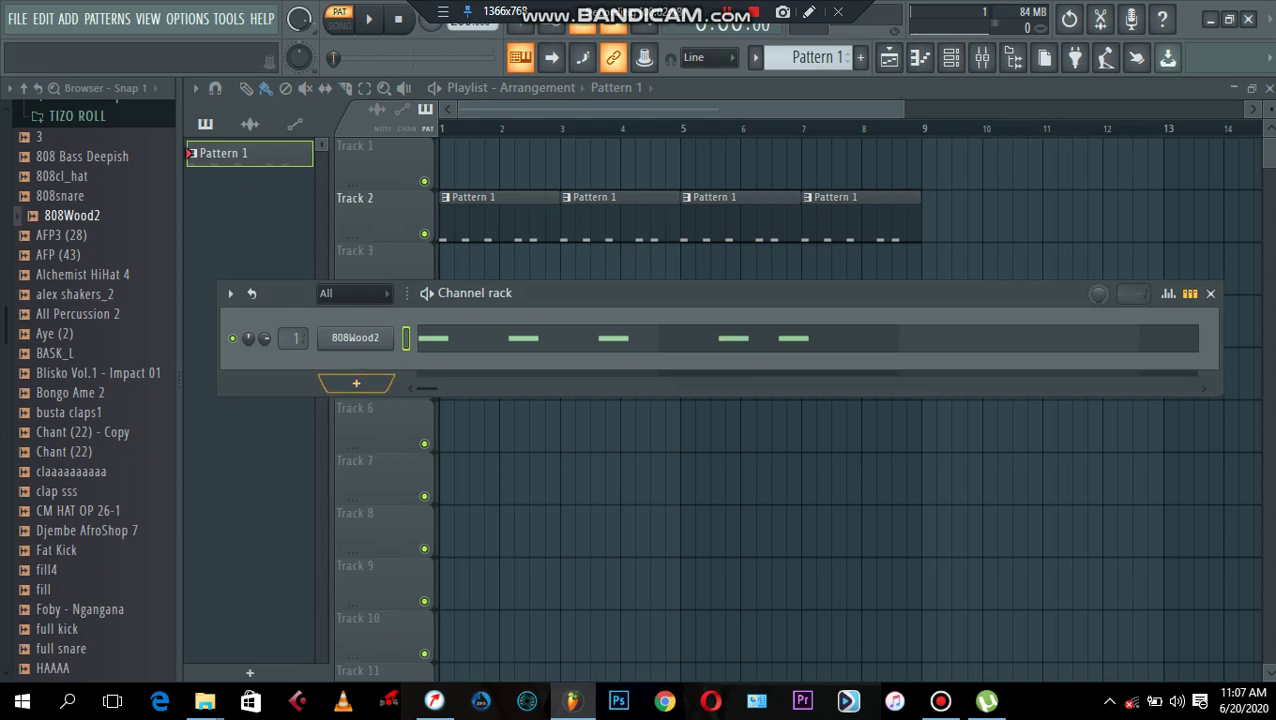
left_click(324, 383)
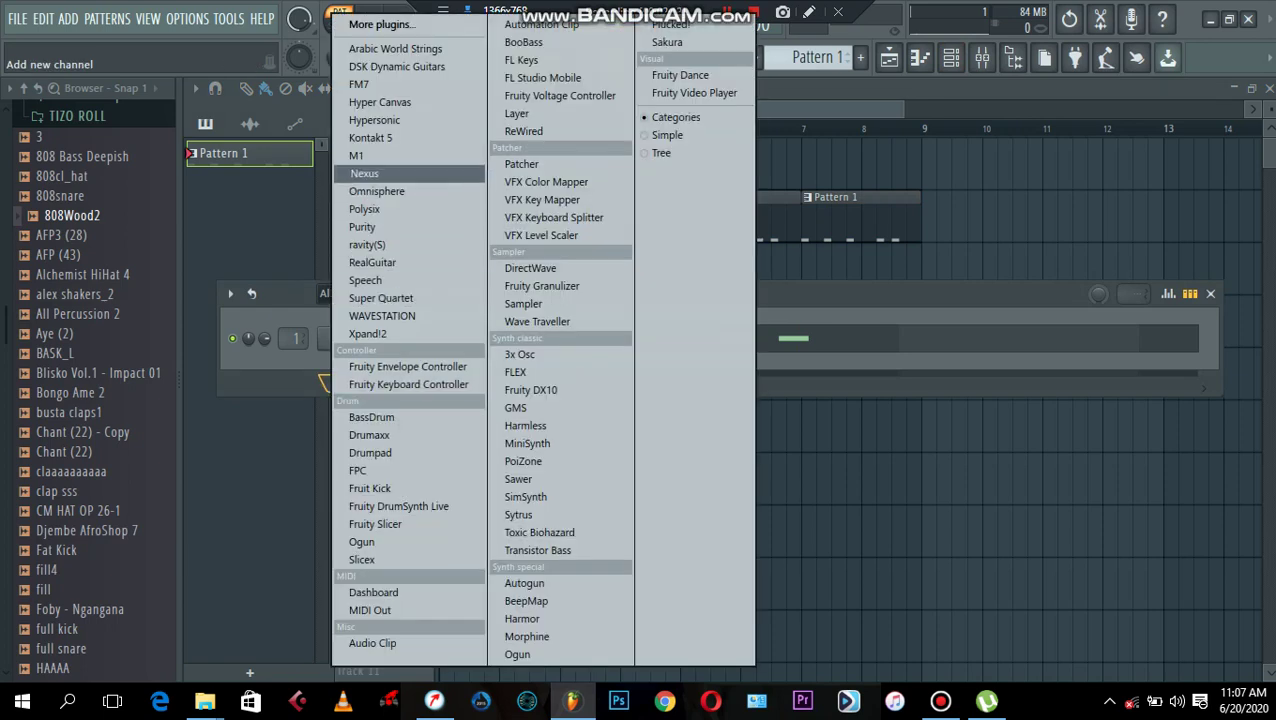
left_click(382, 25)
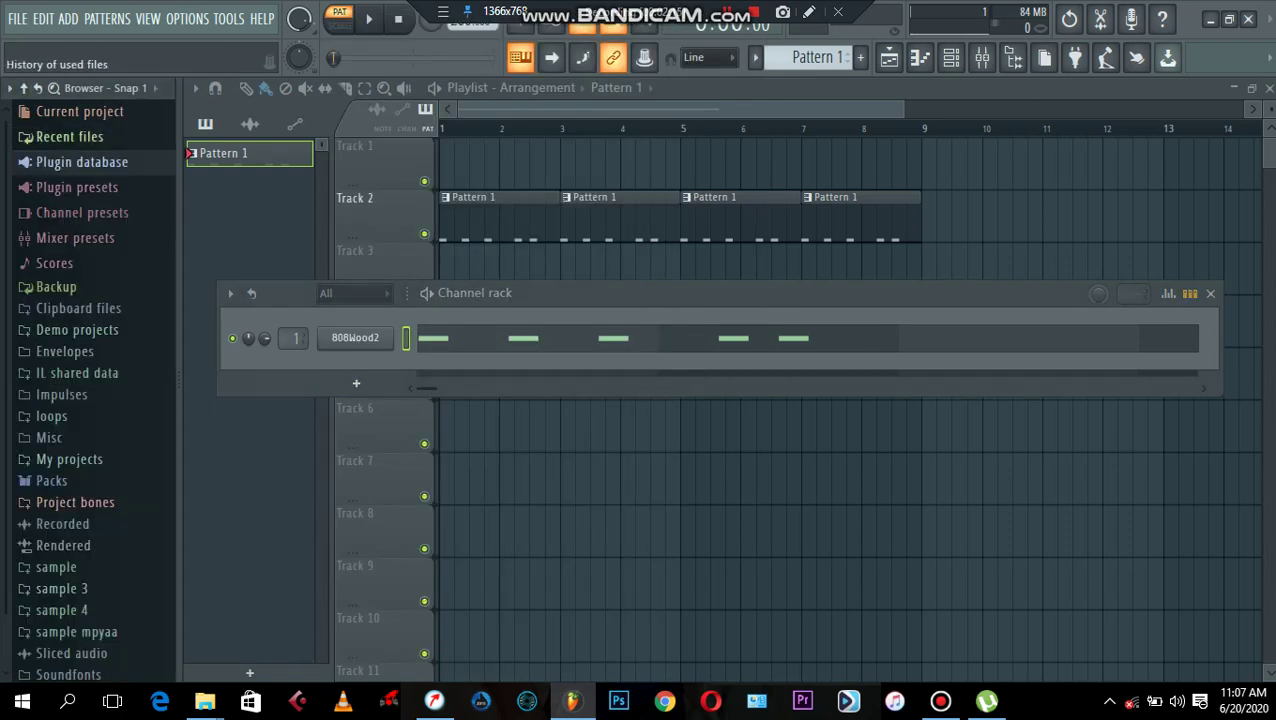
left_click(82, 162)
left_click(74, 228)
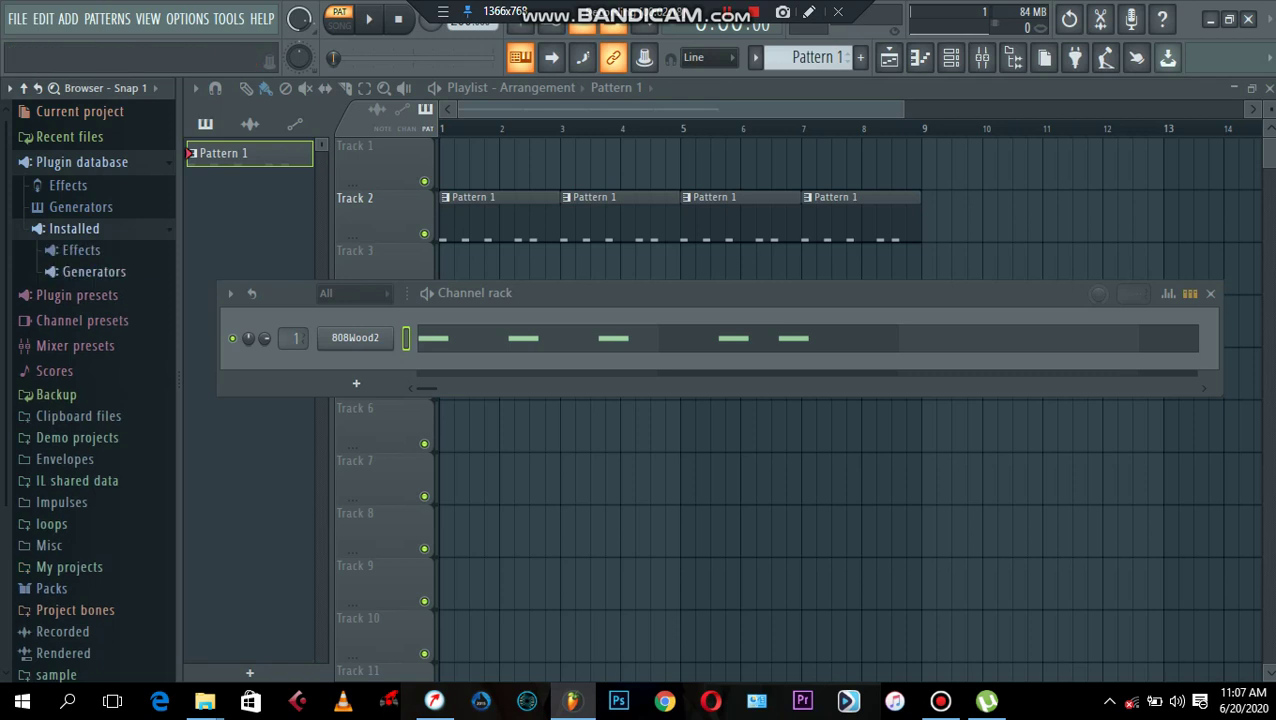
left_click(94, 272)
left_click(86, 356)
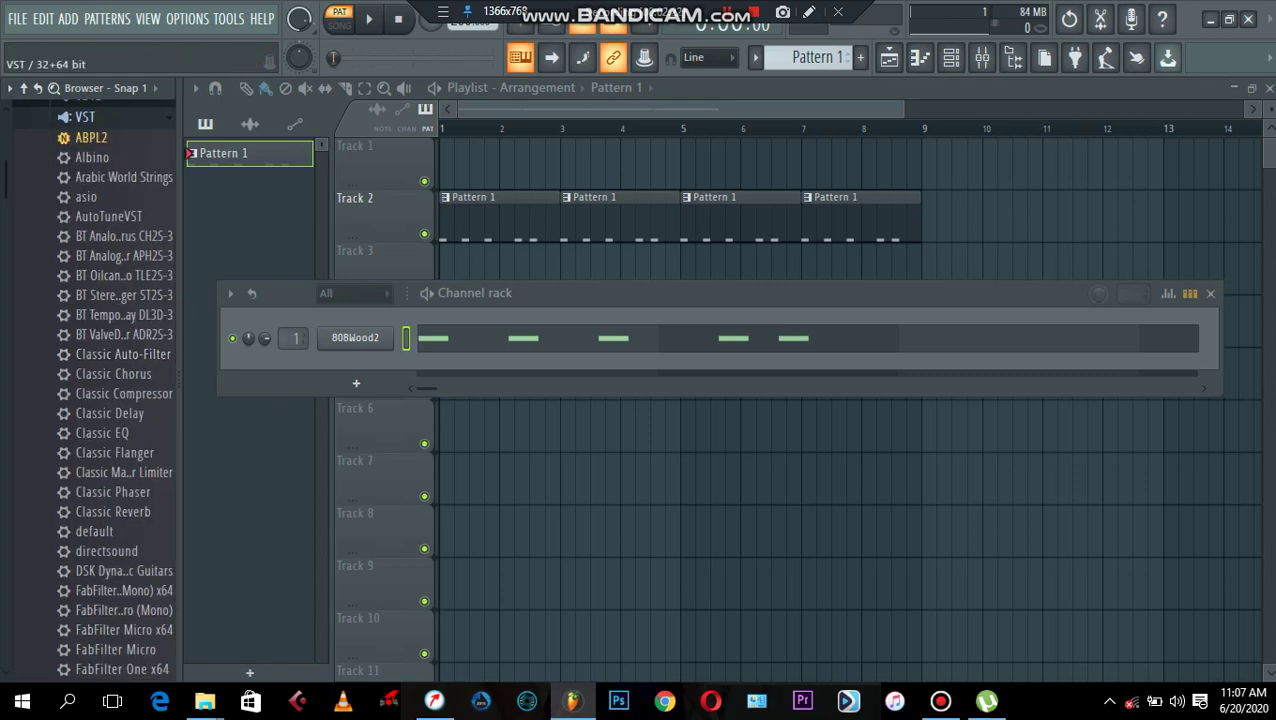
left_click(92, 138)
left_click_drag(92, 138, 362, 408)
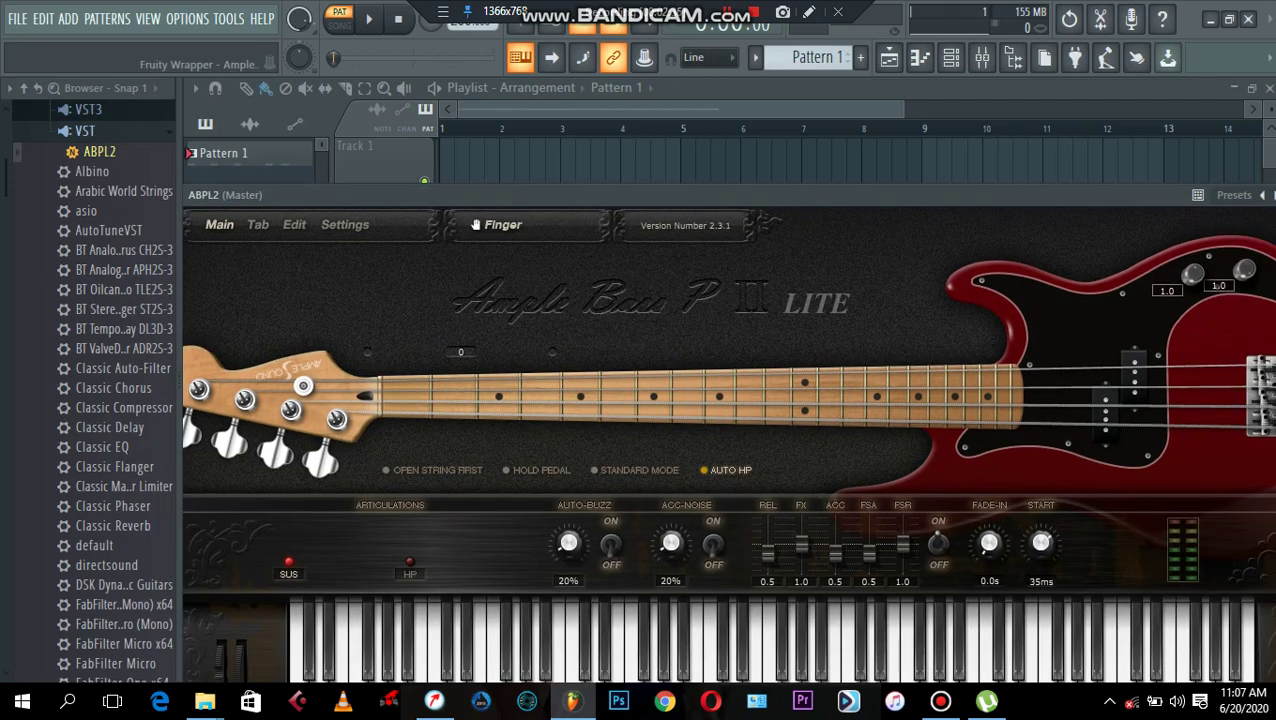
Hide the browser, audition the ABPL2 bass and the playing pattern, and close the plugin window.
left_click_drag(700, 195, 662, 122)
left_click(982, 58)
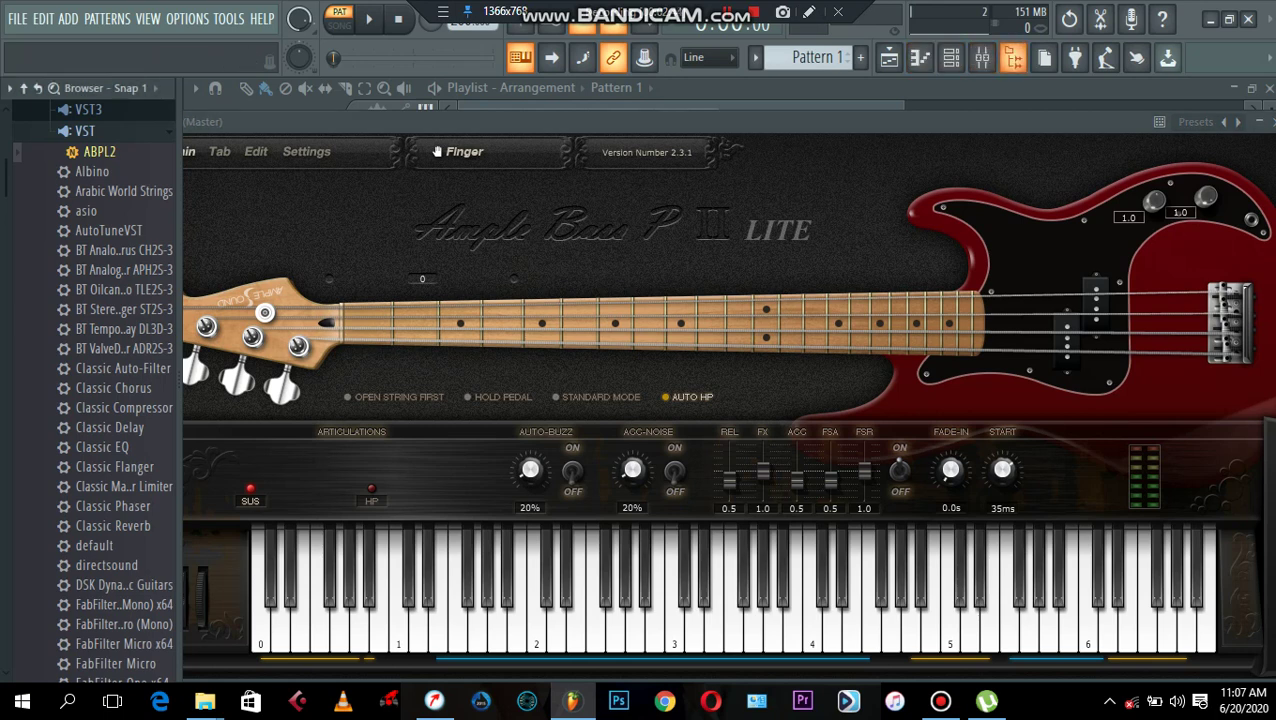
left_click(1012, 57)
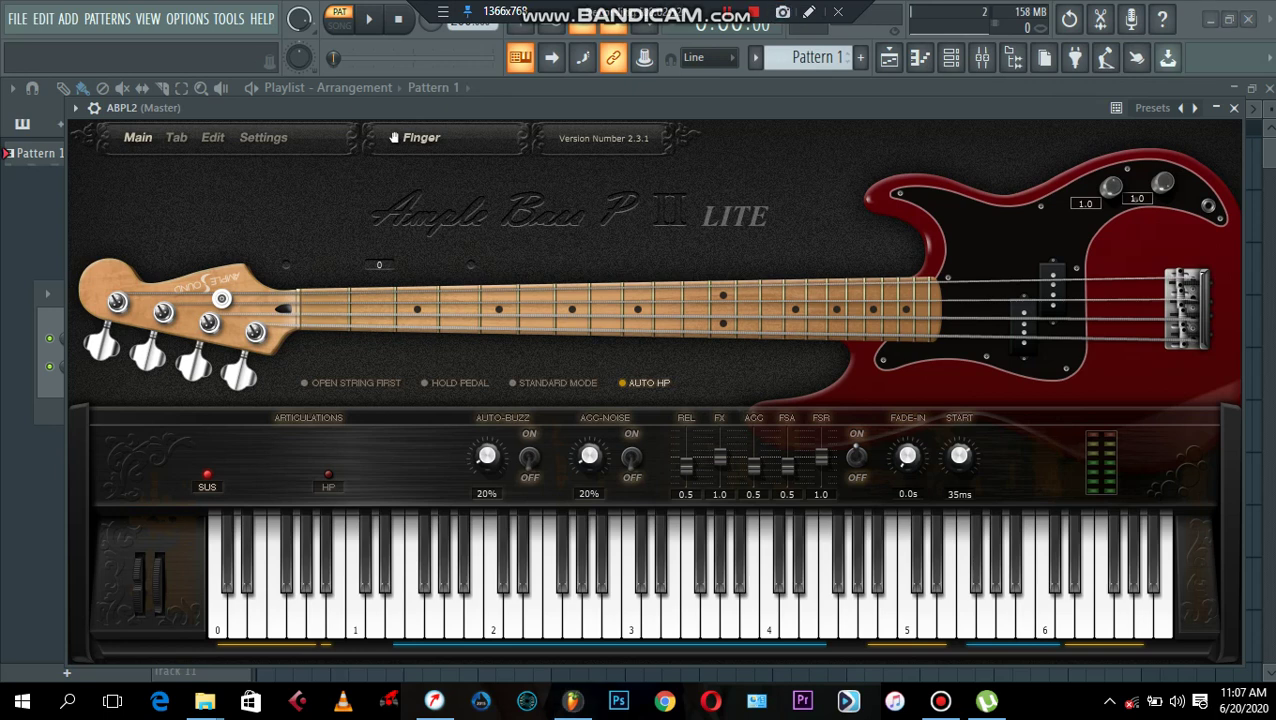
left_click(866, 612)
left_click(582, 570)
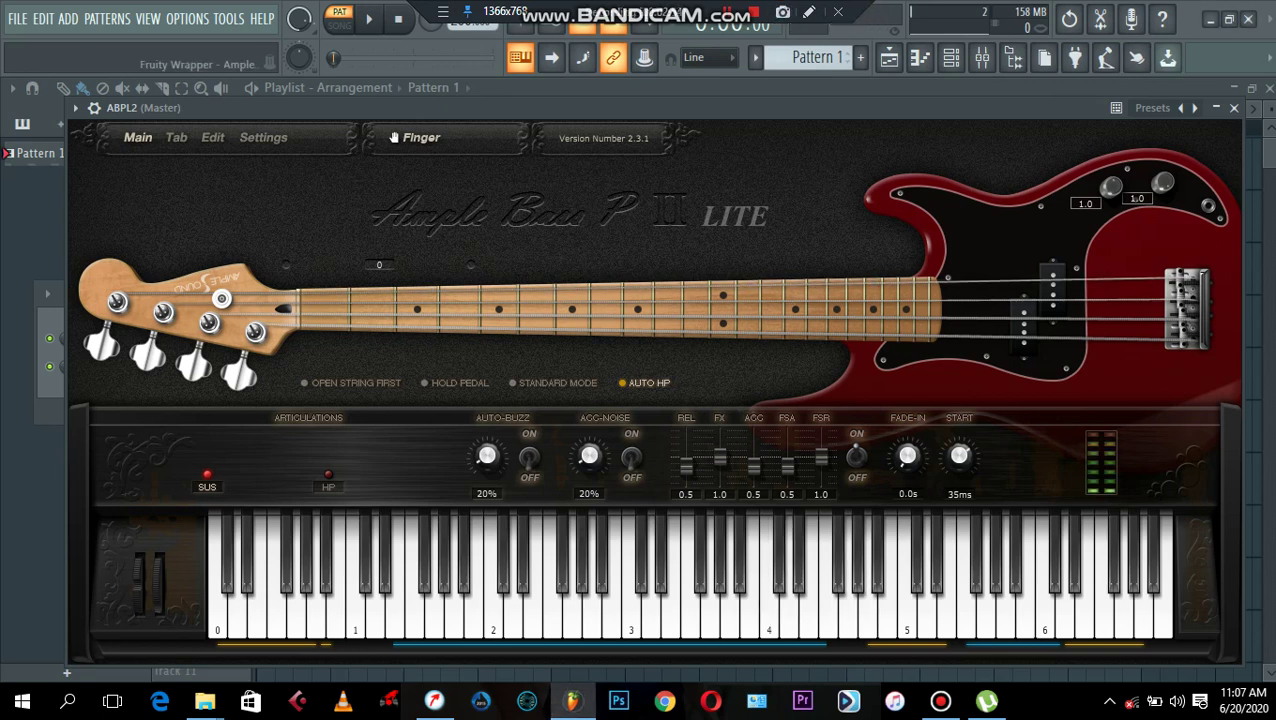
key("space")
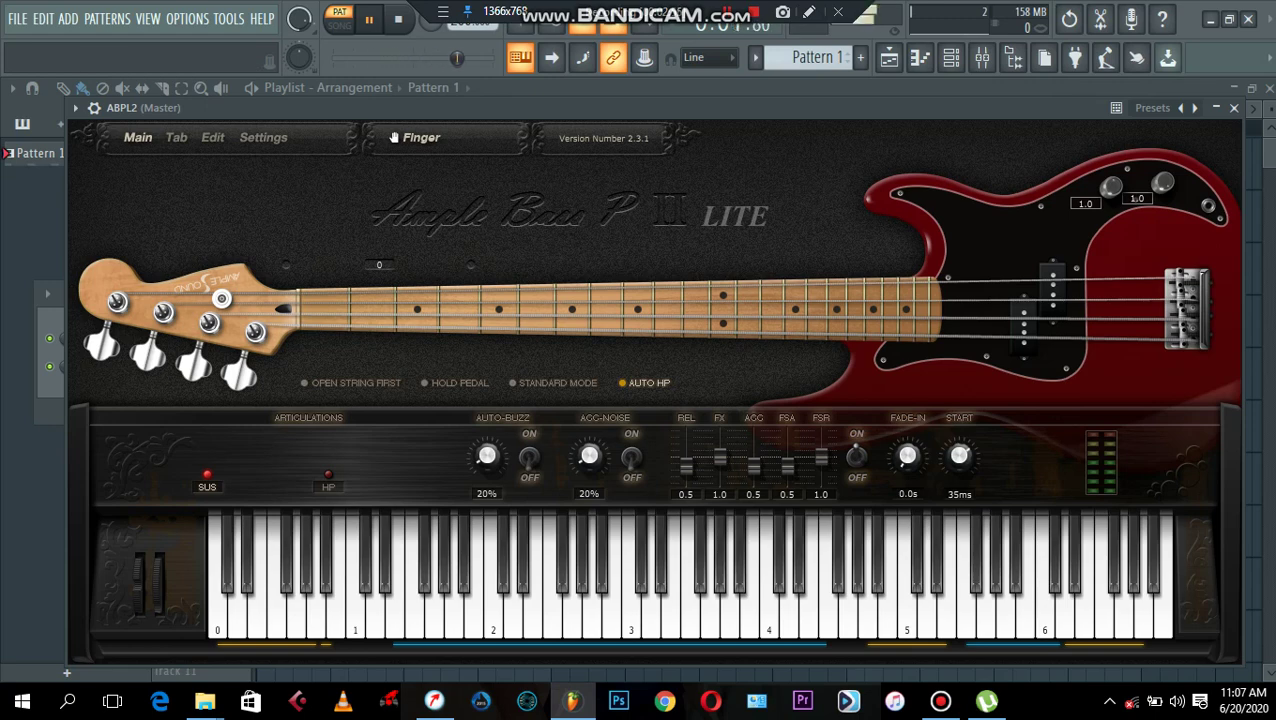
left_click(1234, 108)
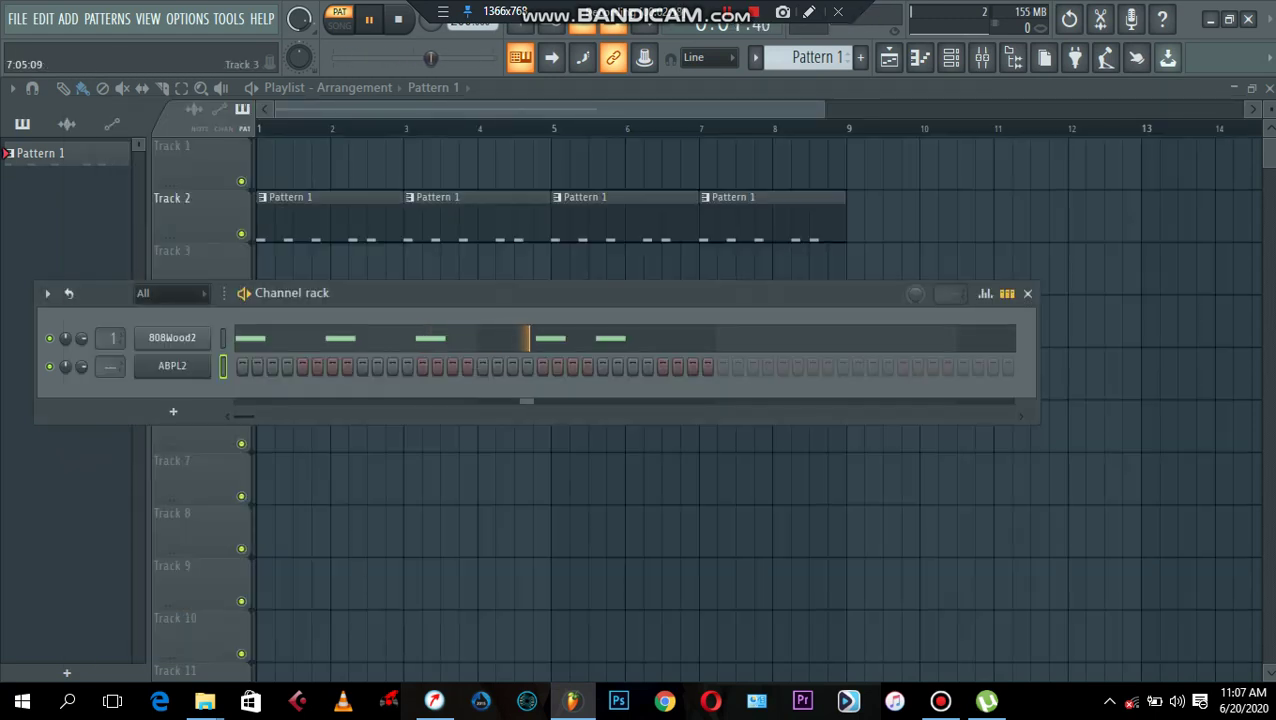
Stop playback and switch the transport from pattern mode to song mode.
right_click(200, 363)
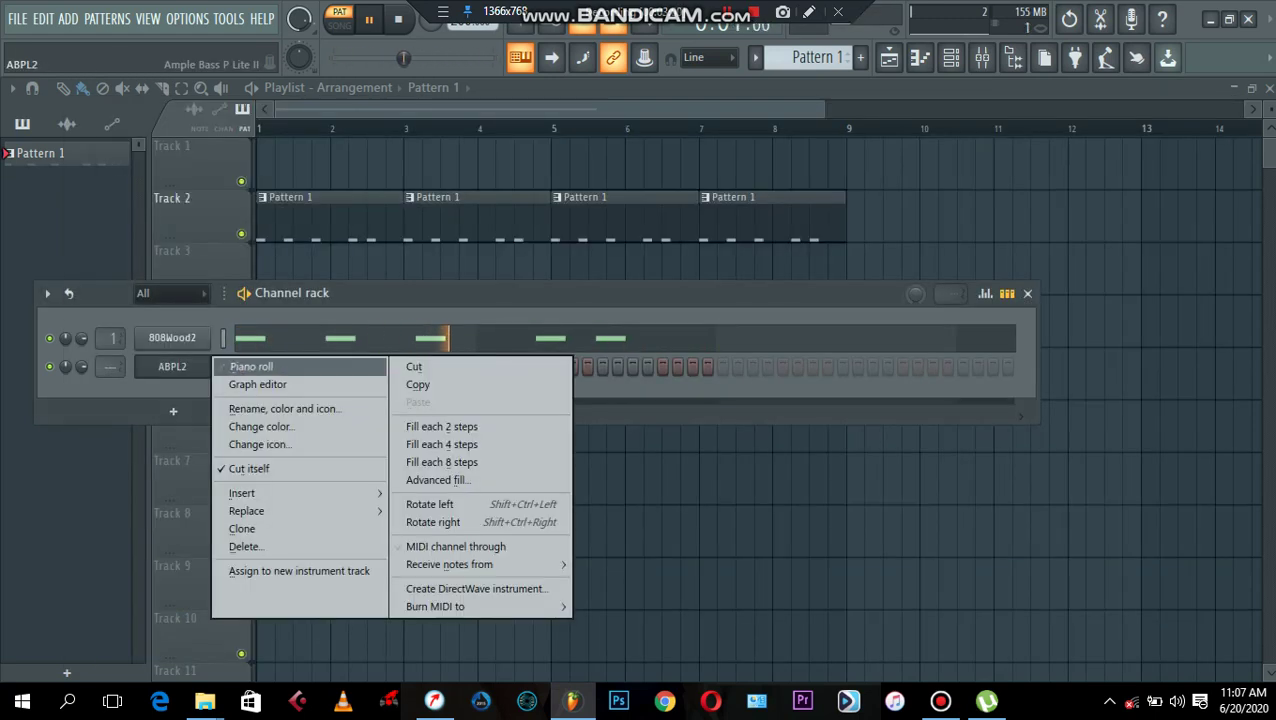
left_click(744, 530)
key("space")
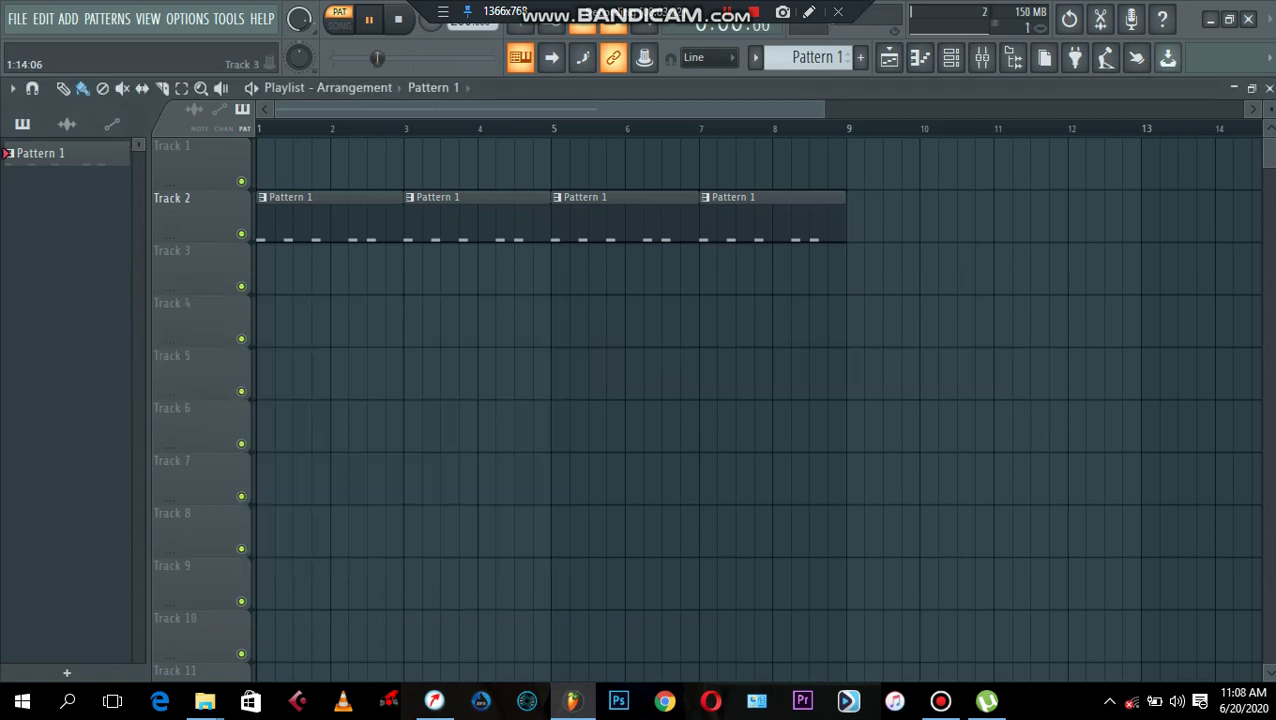
left_click(339, 24)
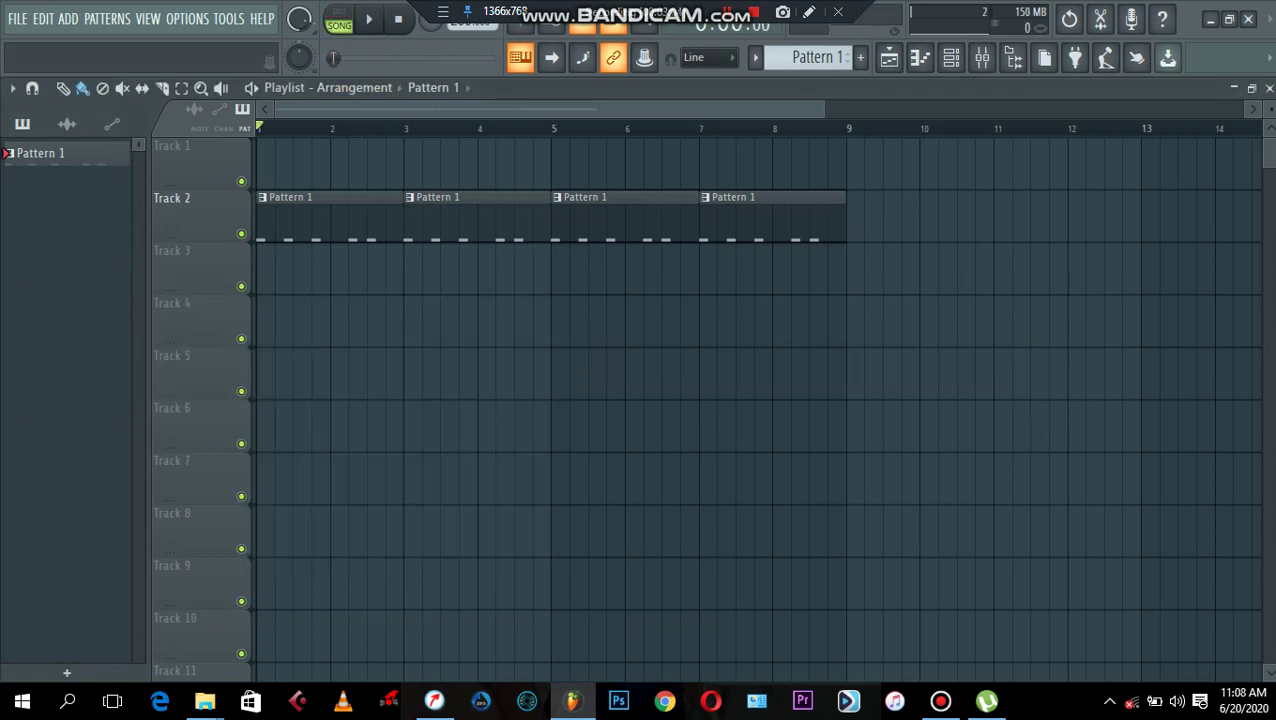
Create Pattern 2 and place its clip on Track 3, extended from bar 1 to bar 9.
left_click(264, 268)
right_click(300, 268)
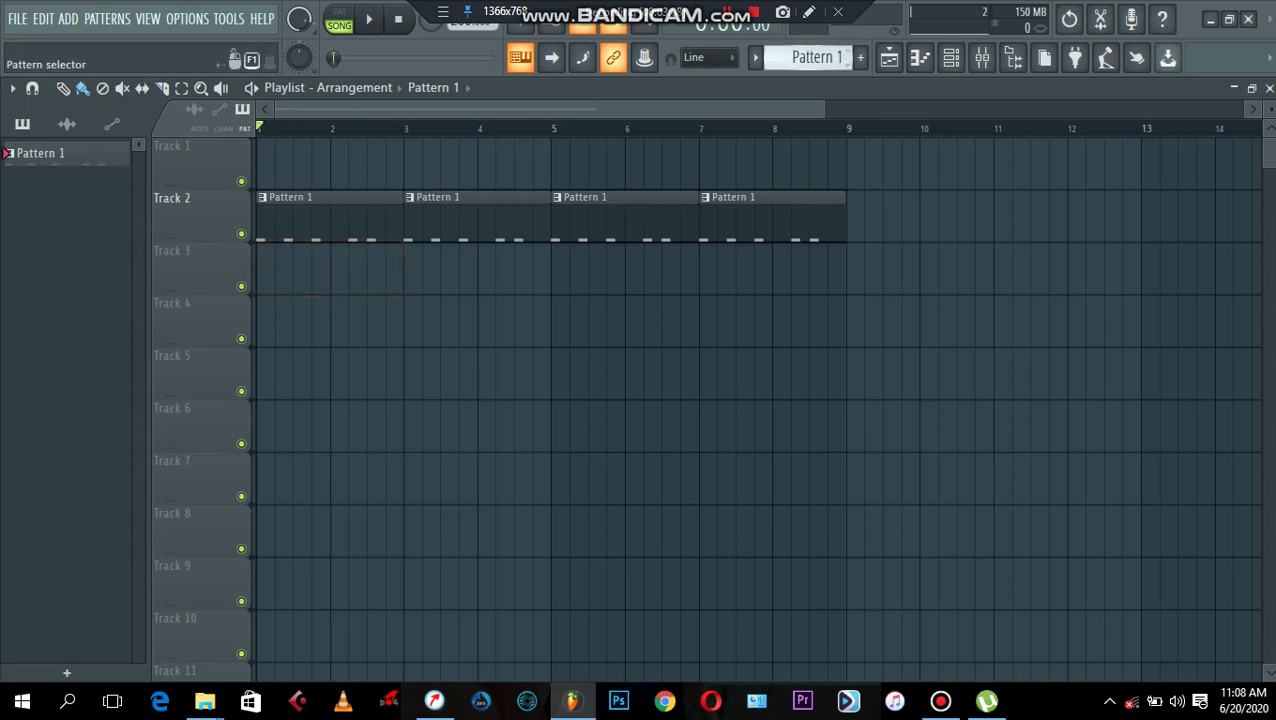
left_click(860, 58)
left_click(290, 270)
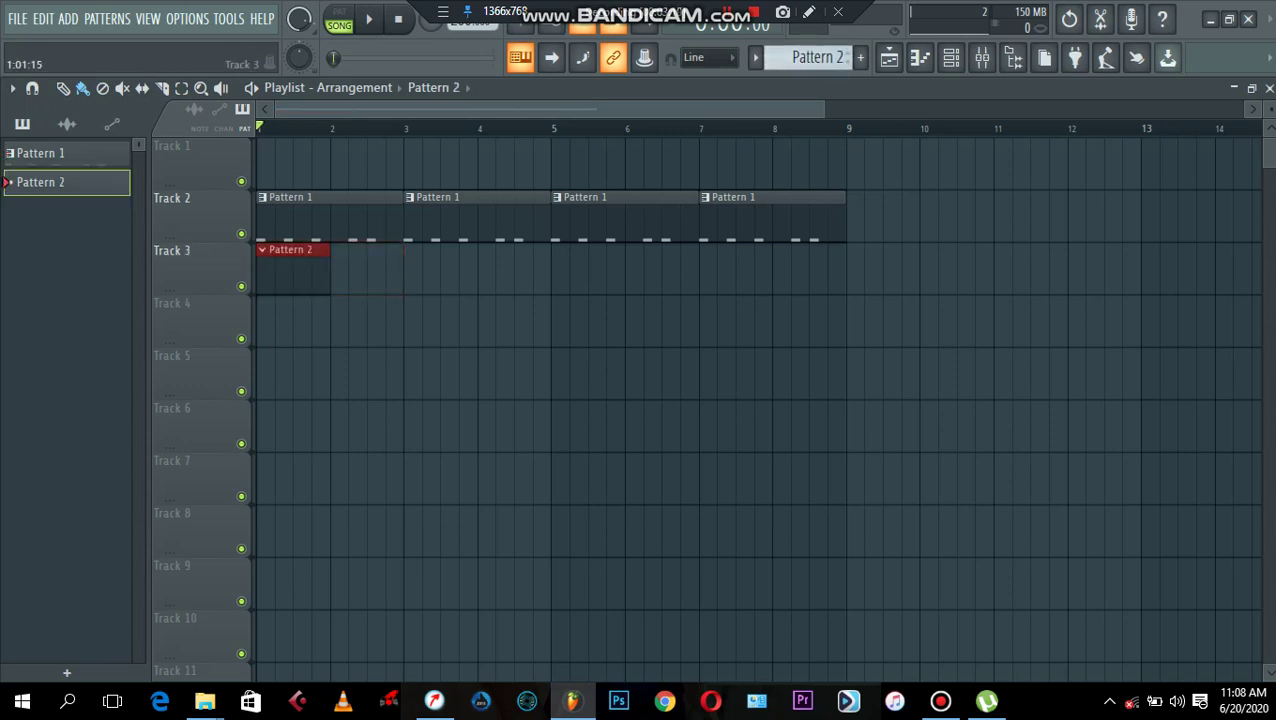
left_click_drag(328, 275, 849, 298)
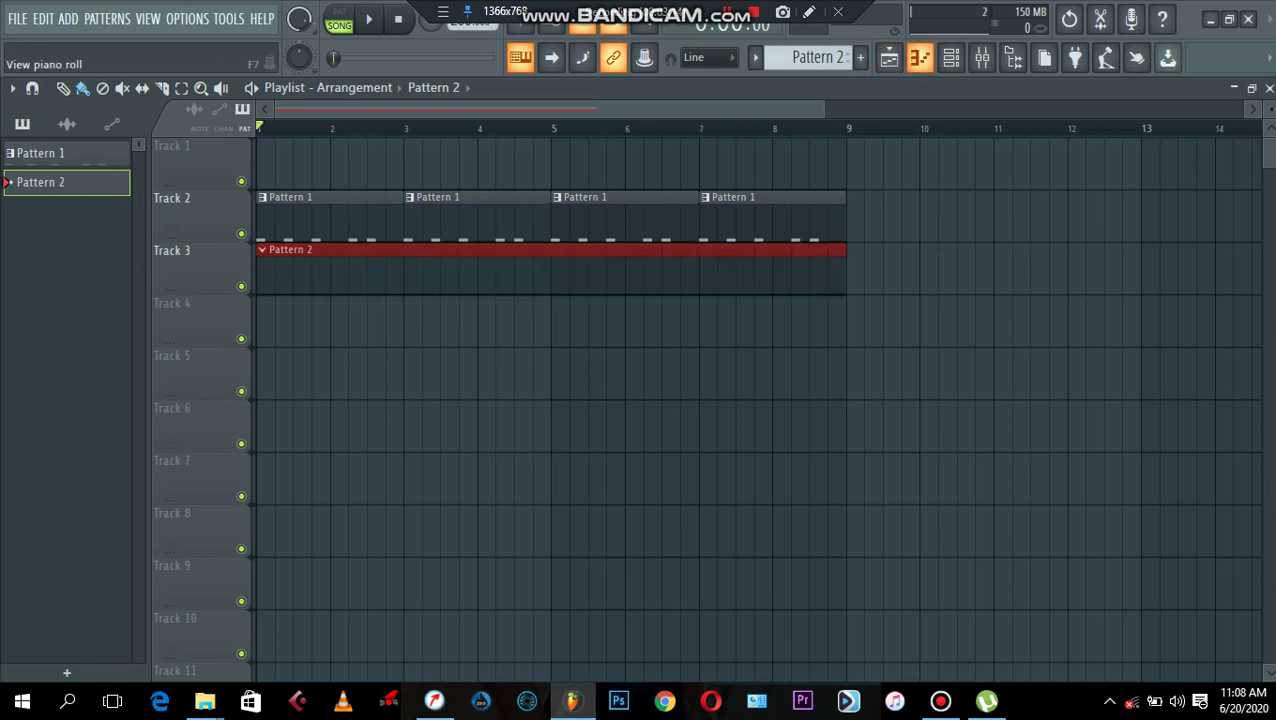
Open the ABPL2 piano roll, place a four-step C5 note at the start of bar 1 and preview it.
left_click(919, 57)
left_click_drag(101, 372, 161, 366)
key("space")
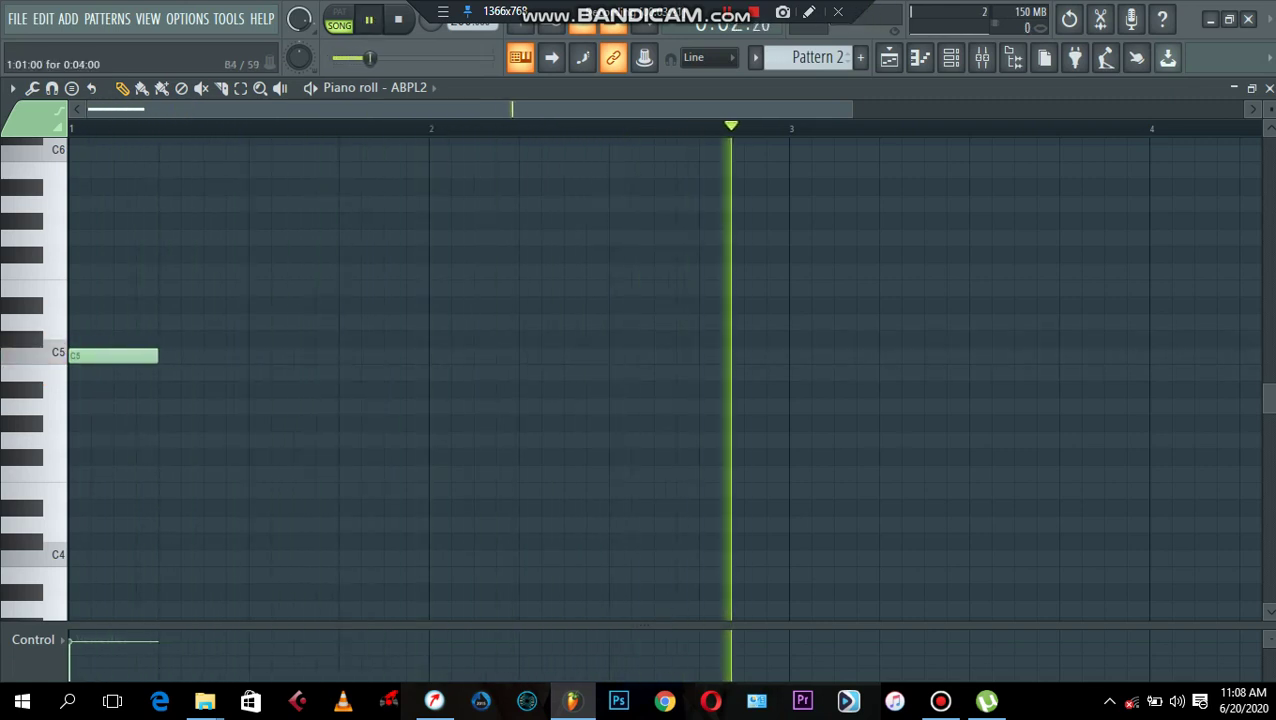
key("space")
key("space")
key("space")
key("space")
key("space")
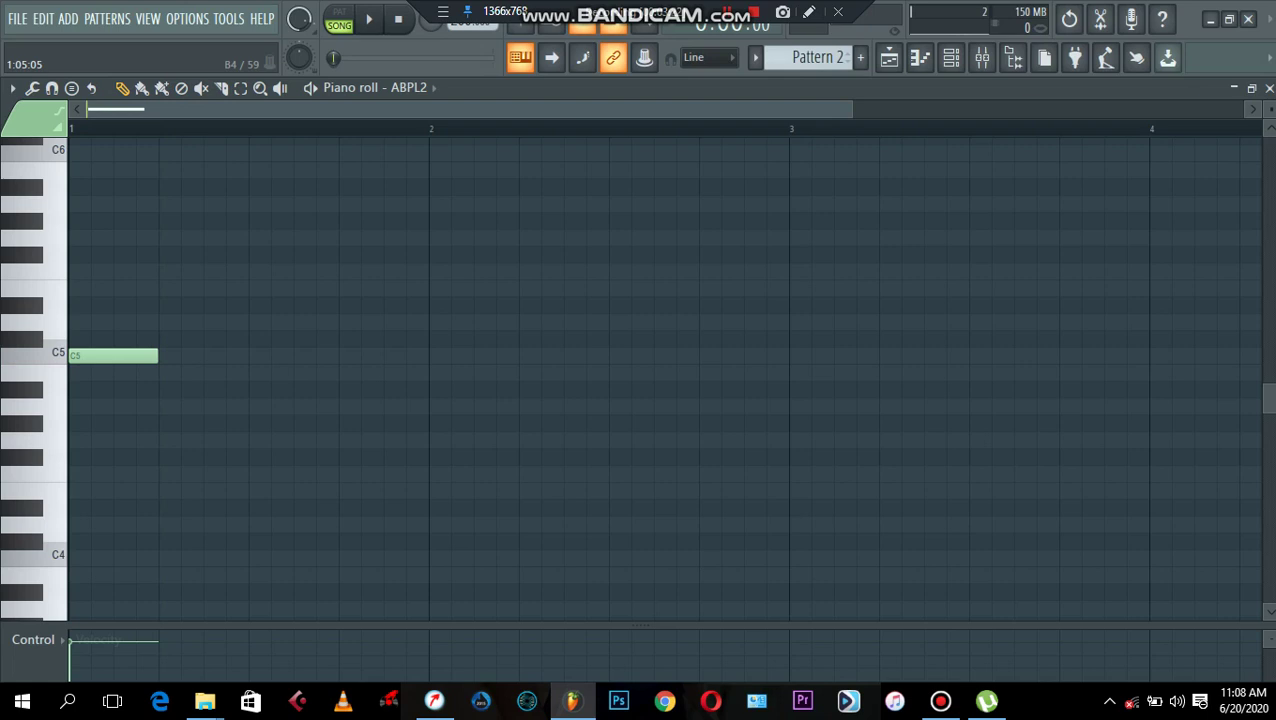
Add an E5 note on step 5 and a G5 note on step 7 of bar 1, previewing the bass line.
left_click(165, 288)
key("space")
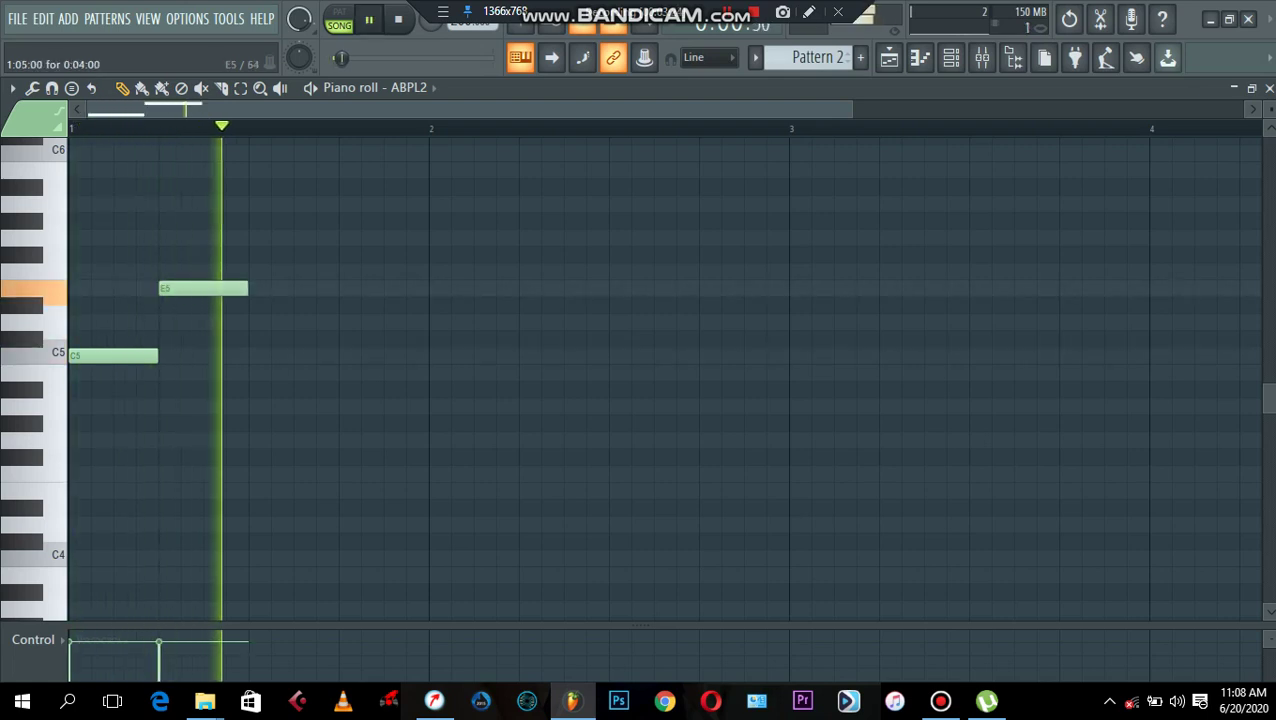
key("space")
double_click(208, 221)
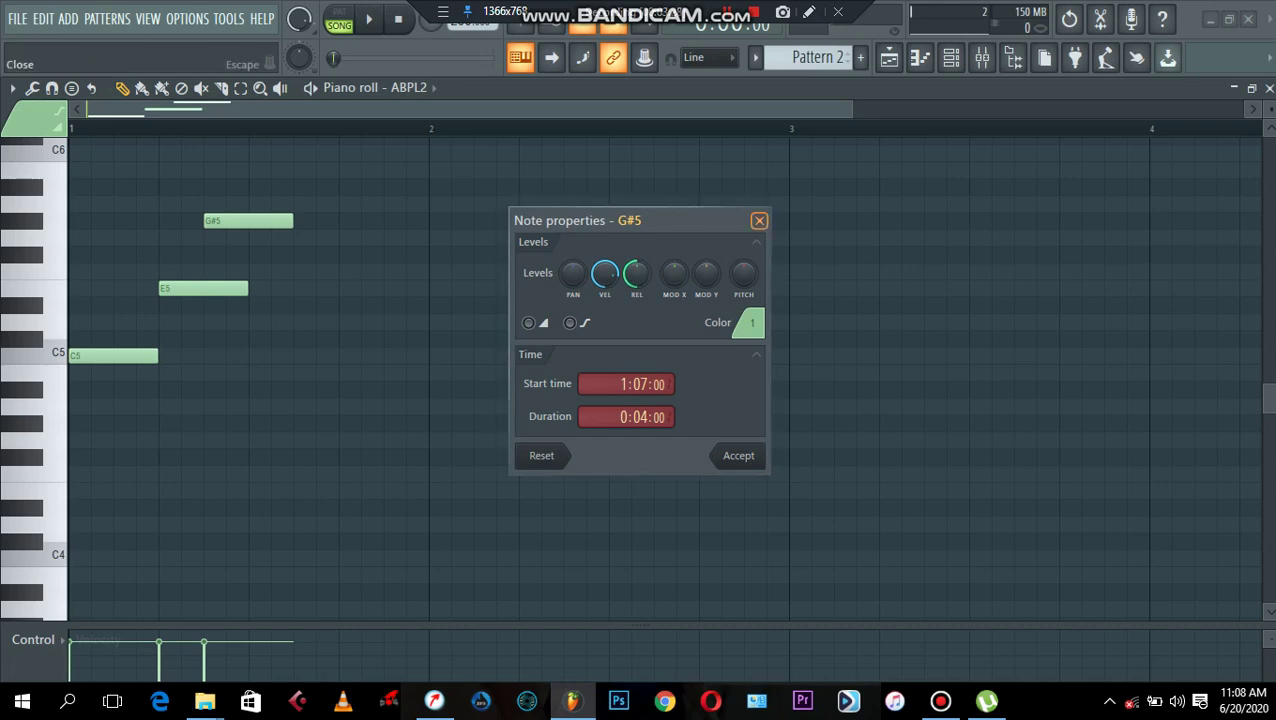
left_click(759, 221)
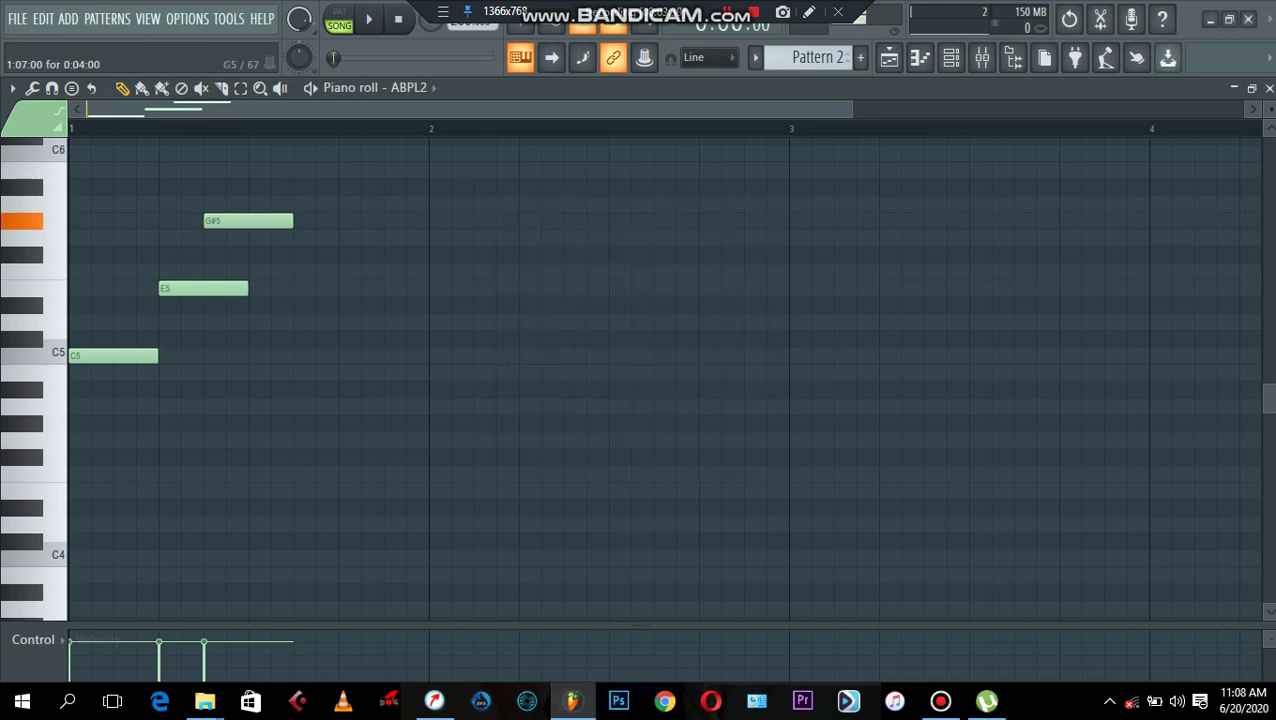
left_click_drag(248, 221, 248, 238)
key("space")
key("space")
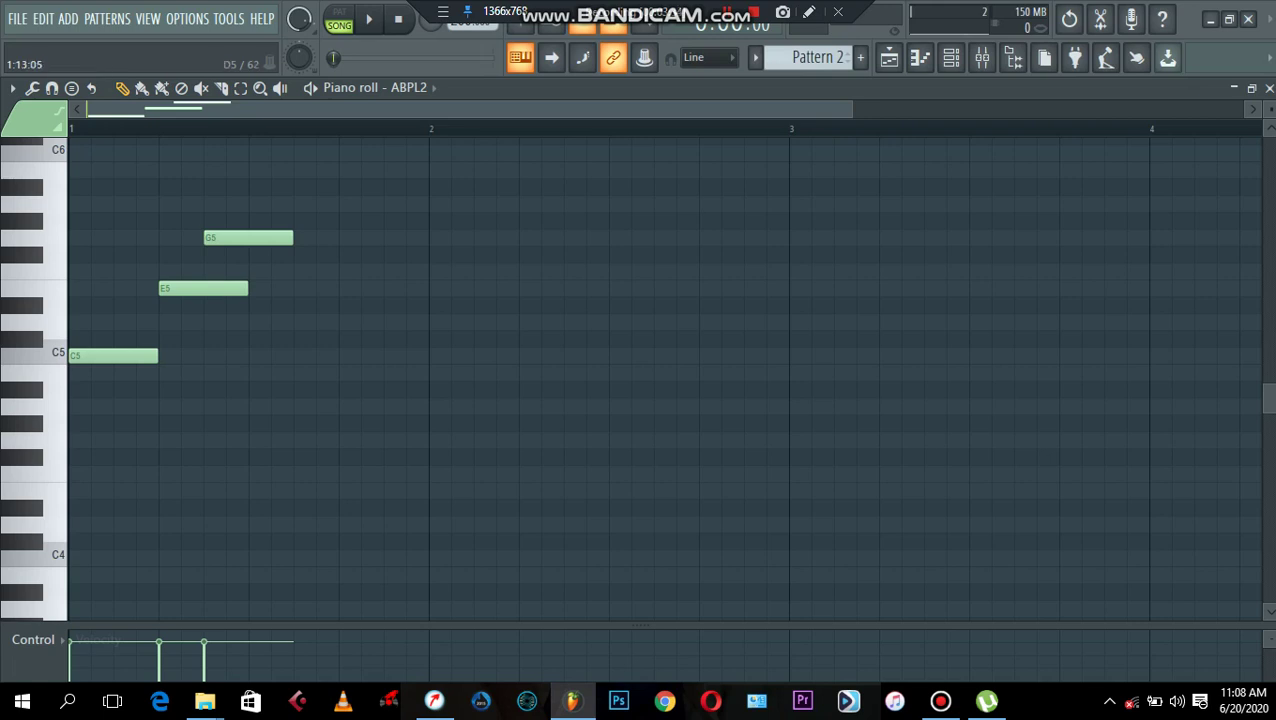
Add D5 on step 13 of bar 1 and E5, C5 and D5 on steps 1, 5 and 9 of bar 2, previewing the line.
left_click(344, 322)
key("space")
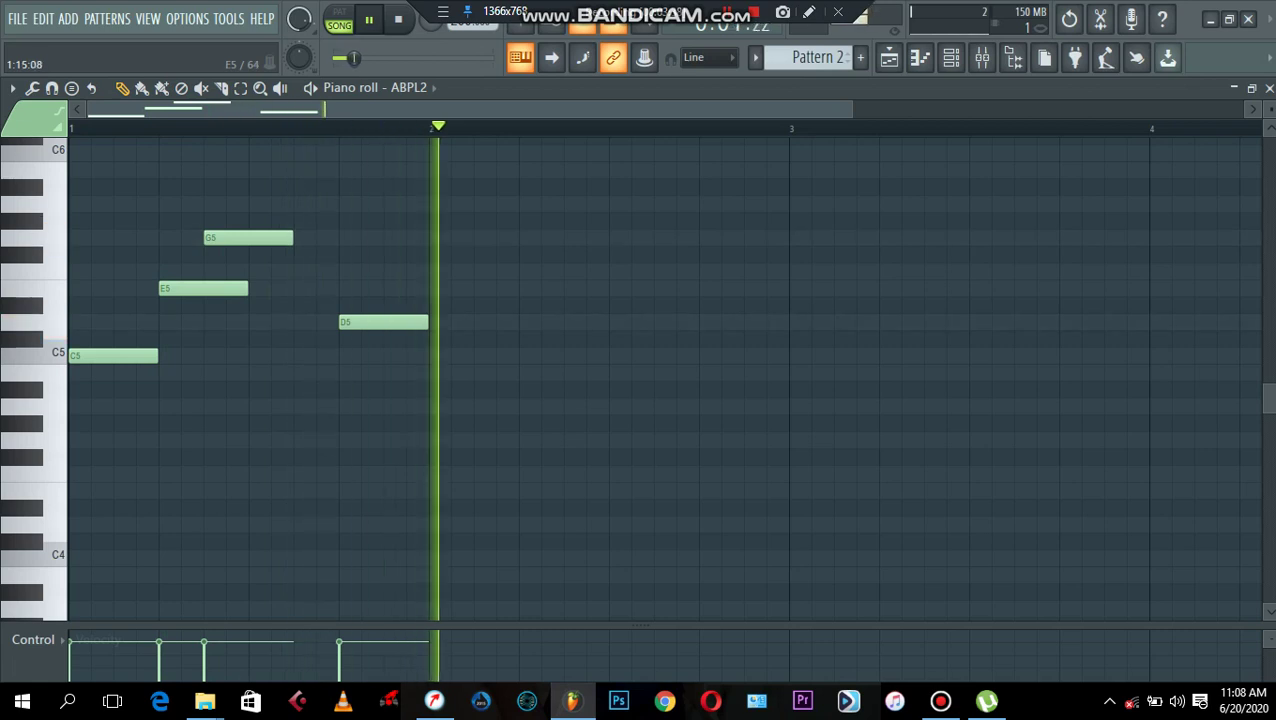
key("space")
left_click(435, 305)
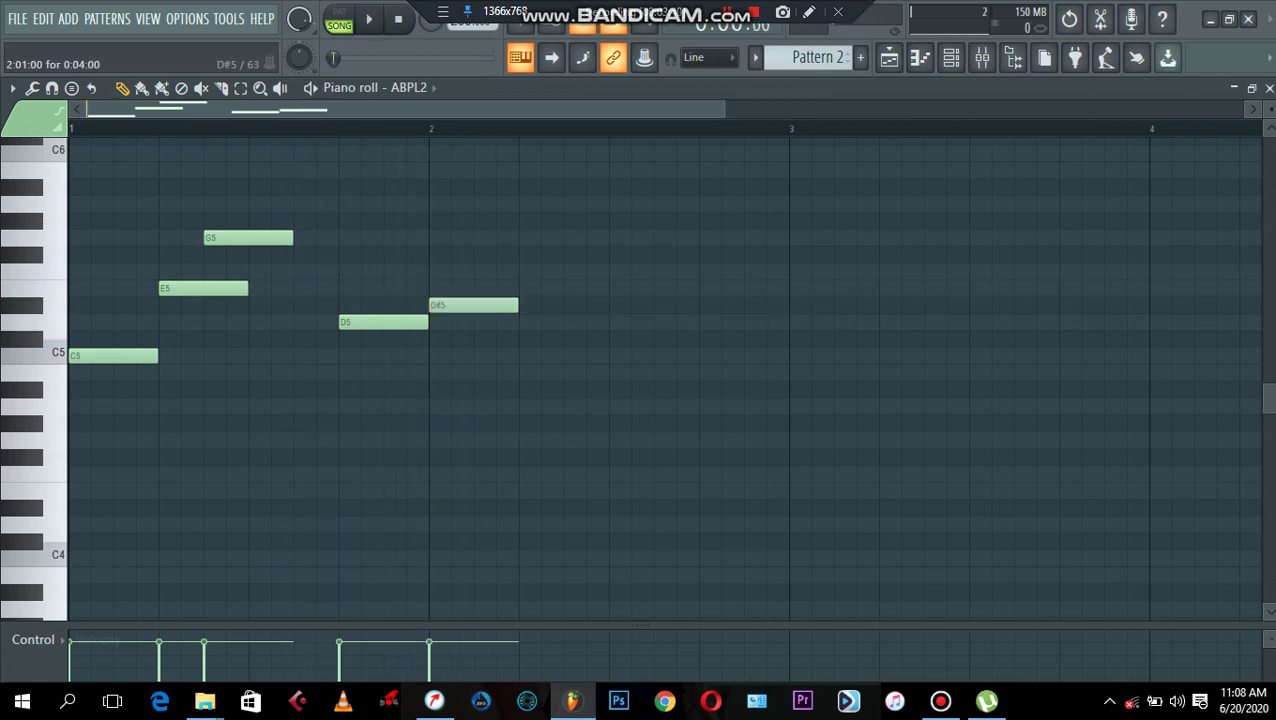
left_click_drag(445, 305, 445, 289)
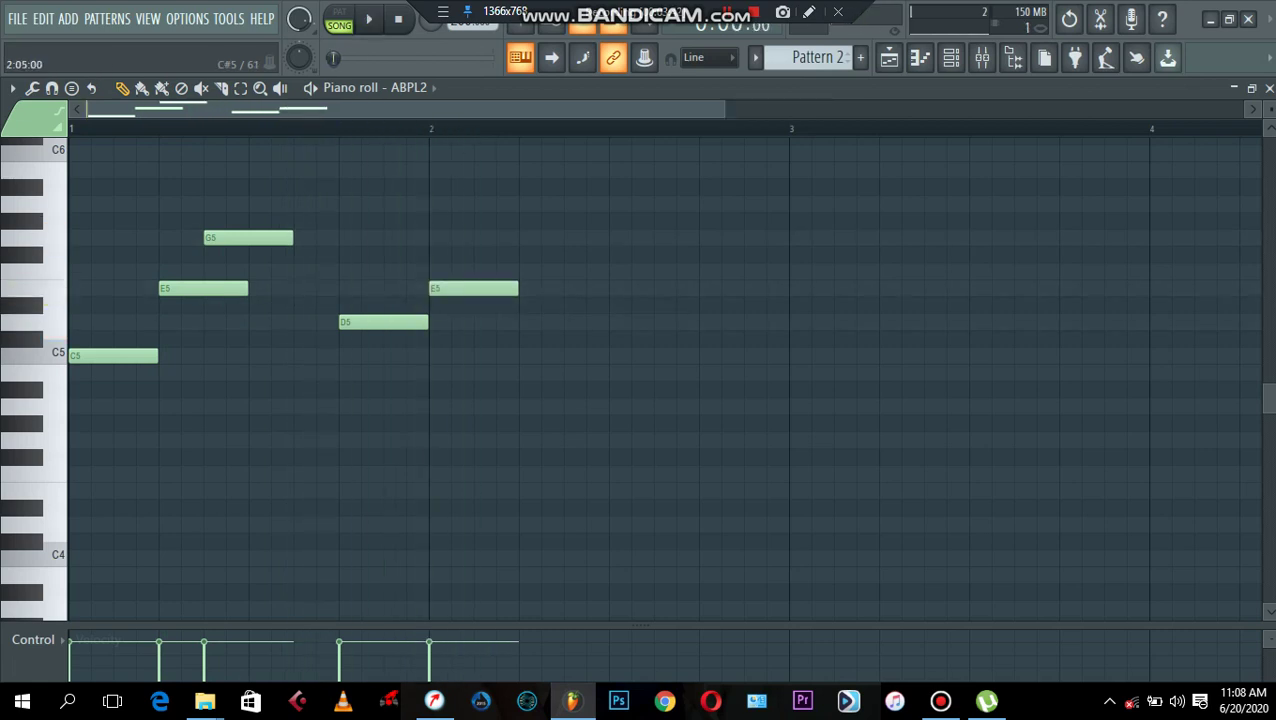
left_click_drag(525, 338, 525, 355)
left_click(615, 322)
key("space")
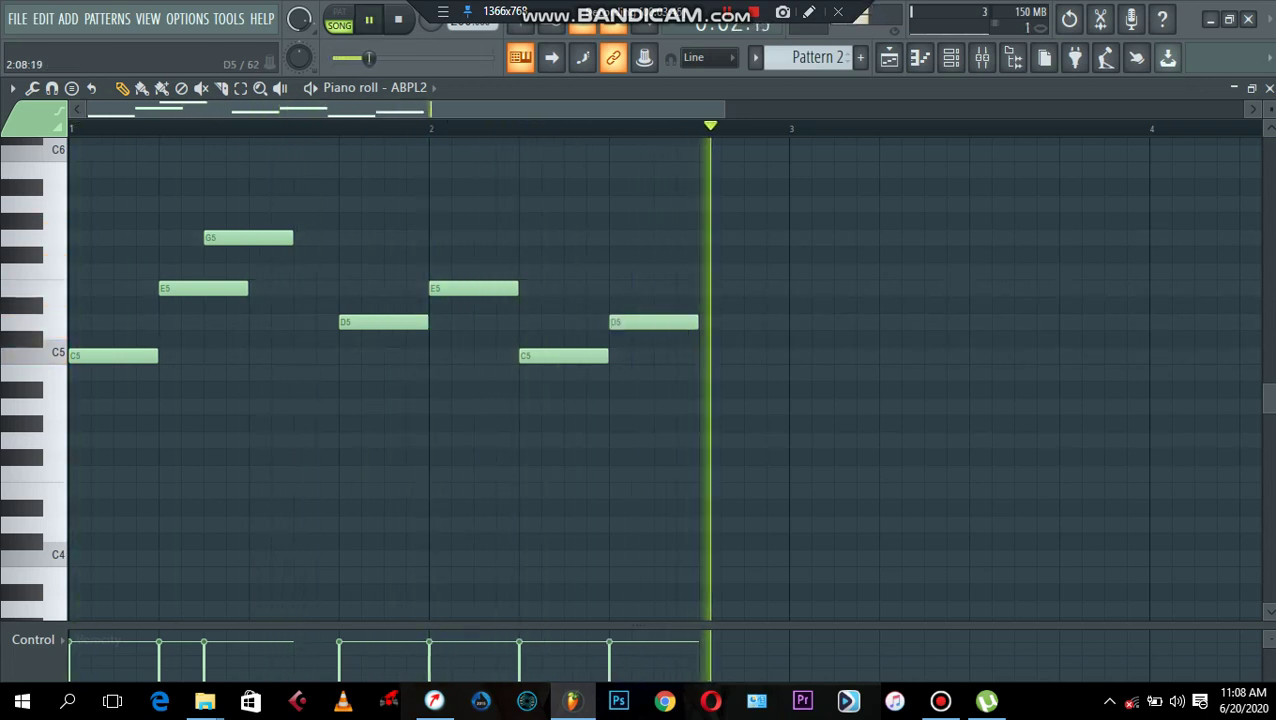
Duplicate the two-bar bass phrase, shift the copy to start at bar 3, deselect it and stop playback.
key("ctrl+b")
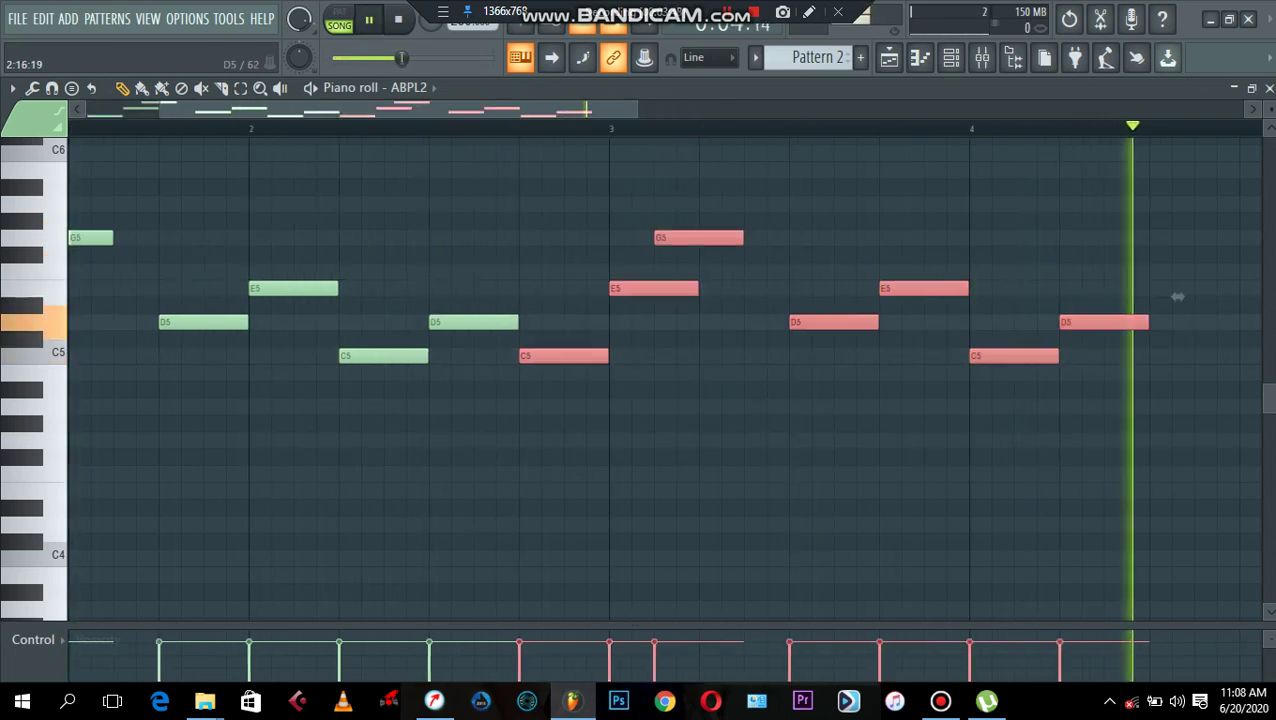
key("shift+Right")
key("shift+Right")
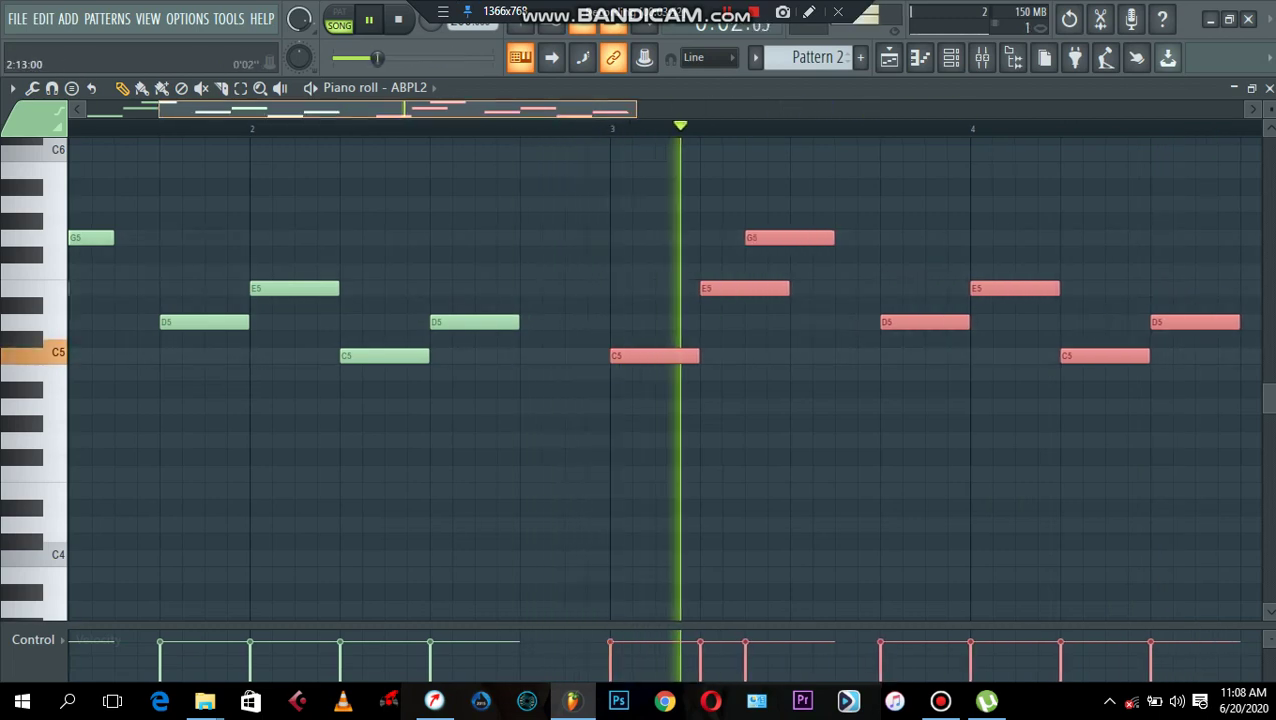
scroll(877, 296, "down", 3)
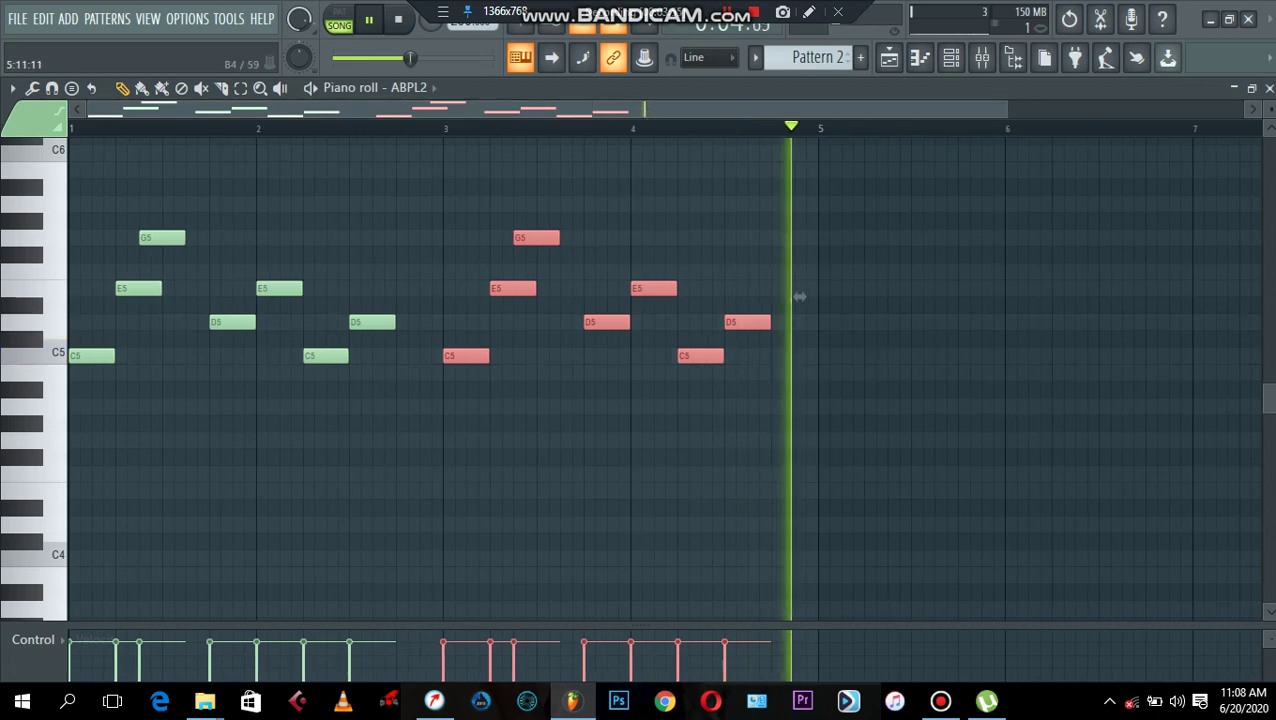
left_click(941, 373, "ctrl")
key("space")
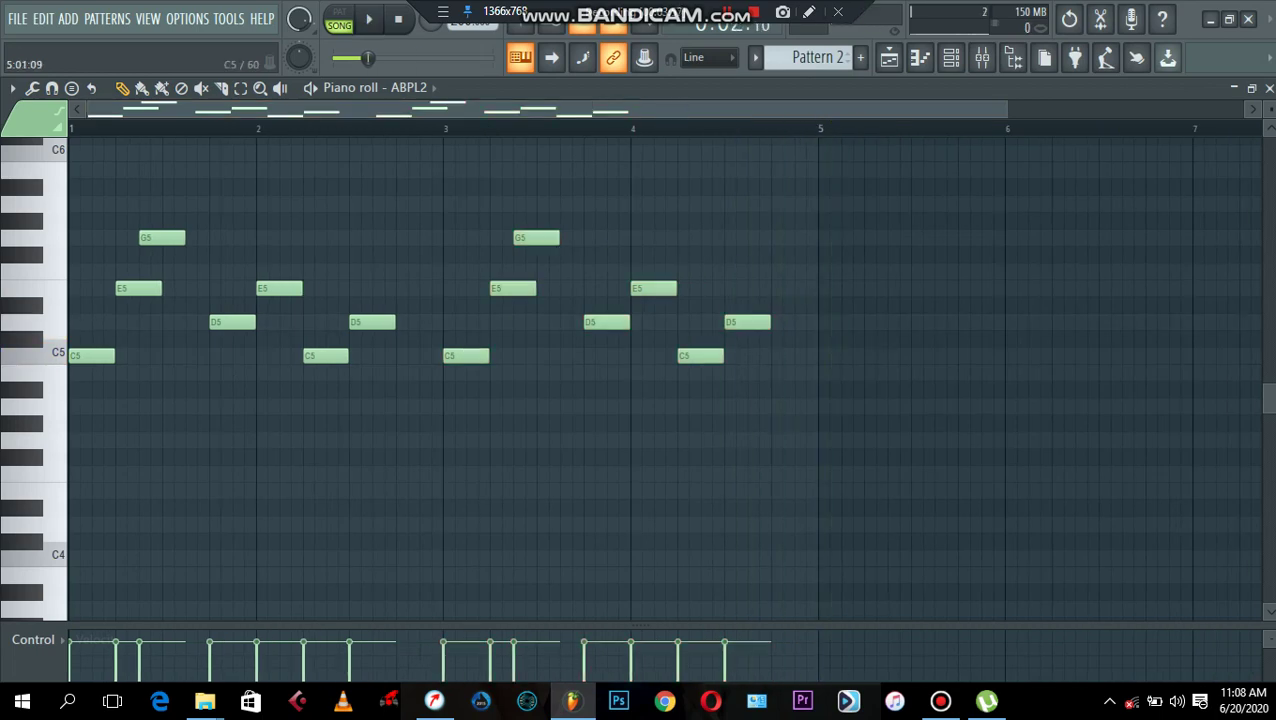
Add D5, F5 and A5 notes on steps 1, 5 and 7 of bar 5.
left_click_drag(824, 355, 824, 322)
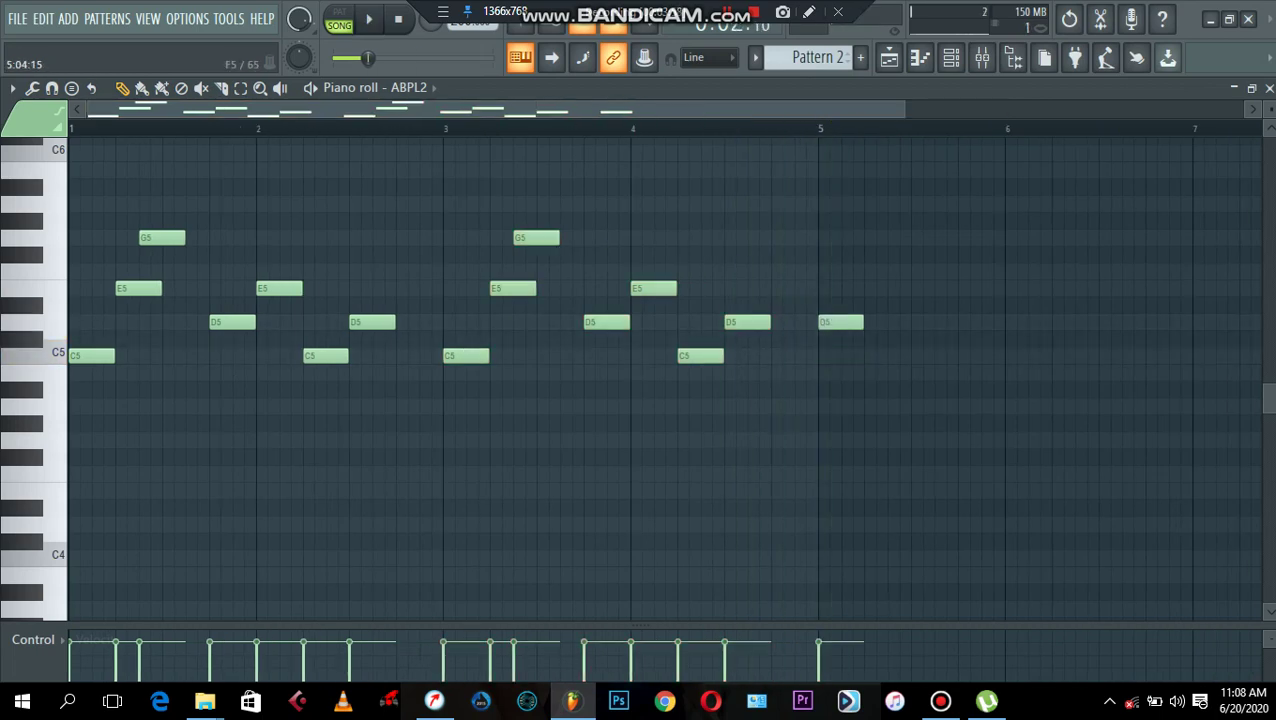
left_click(872, 271)
left_click_drag(905, 237, 905, 204)
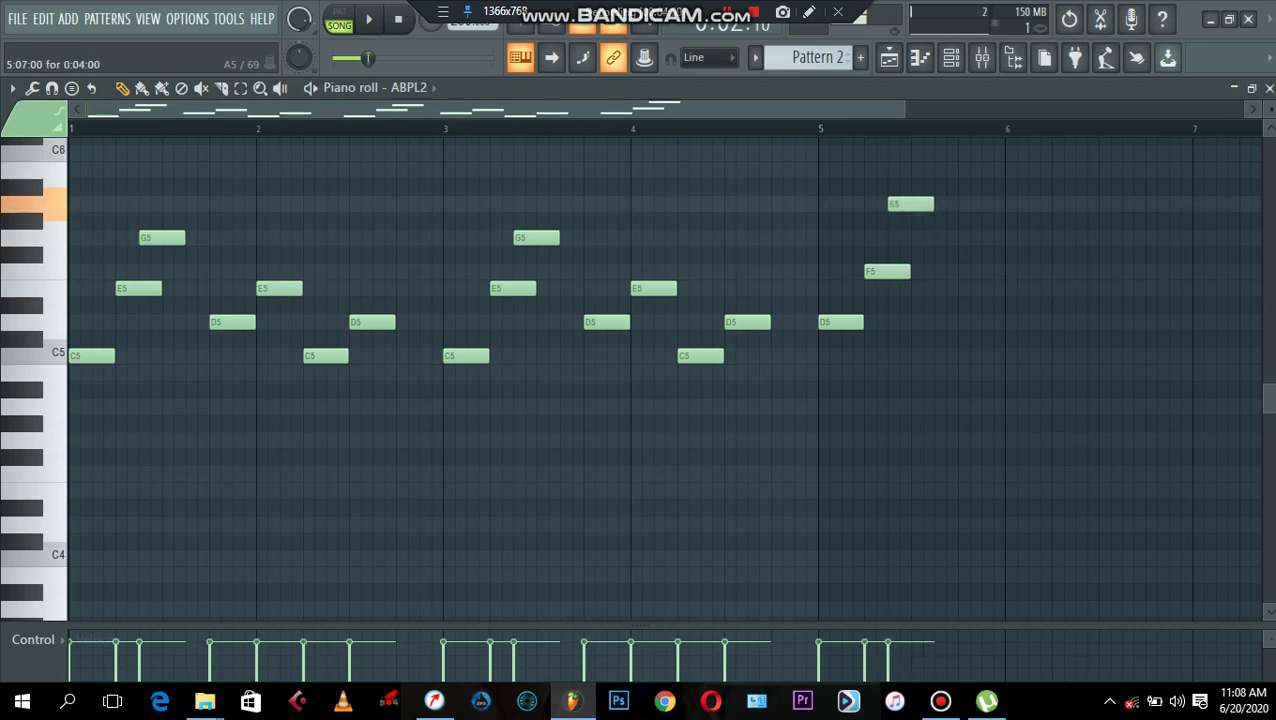
Add D5 on step 13 of bar 5 and E5, C5 and D5 on steps 1, 5 and 9 of bar 6, checking with playback.
left_click(915, 322)
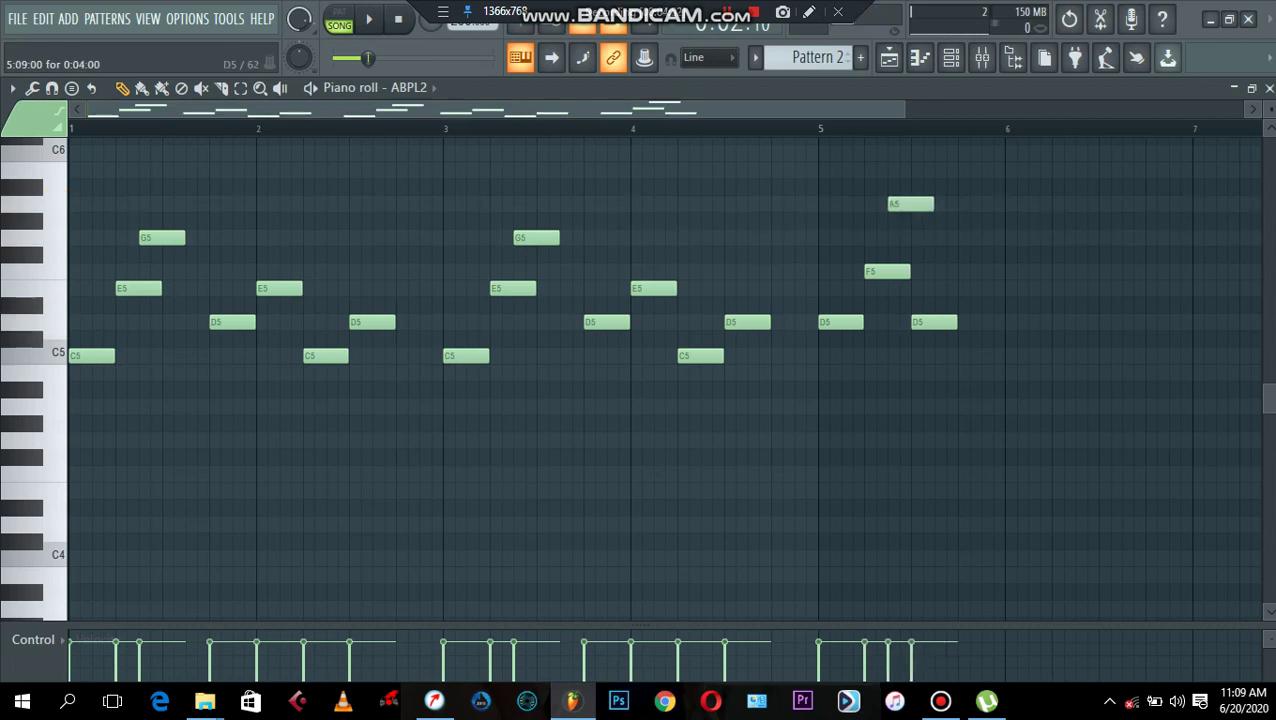
left_click(962, 271)
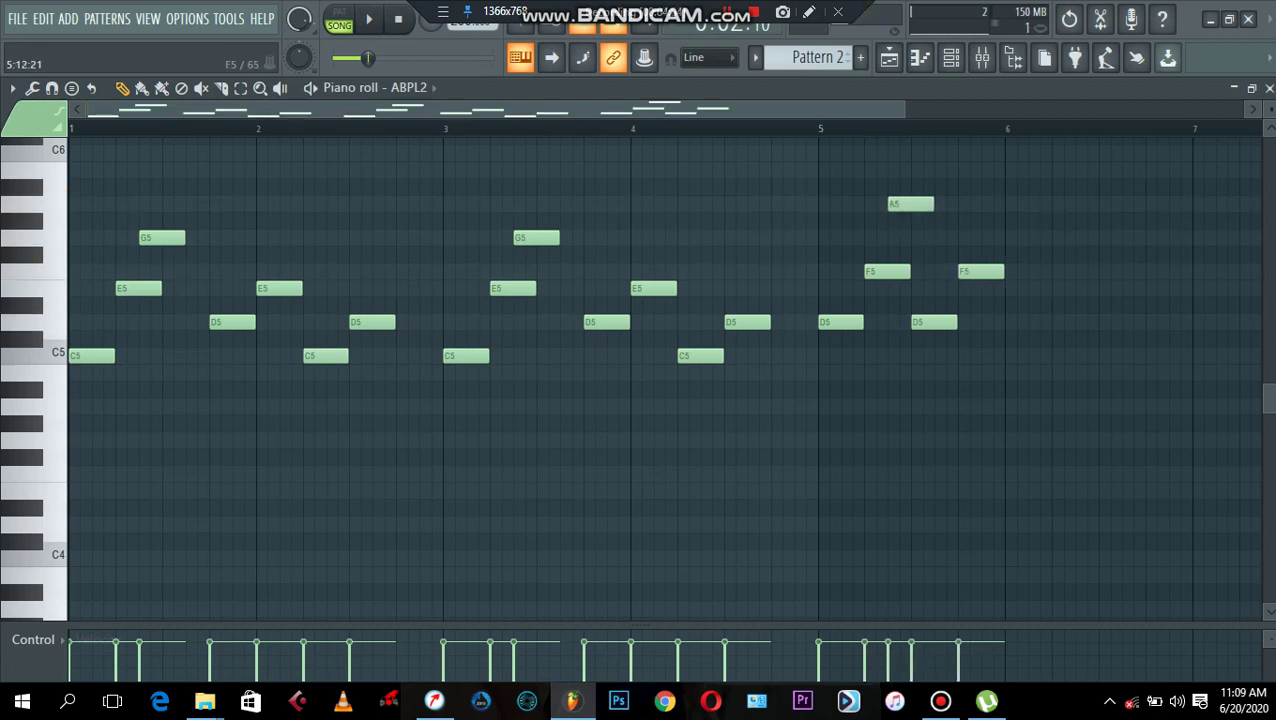
left_click_drag(962, 271, 962, 288)
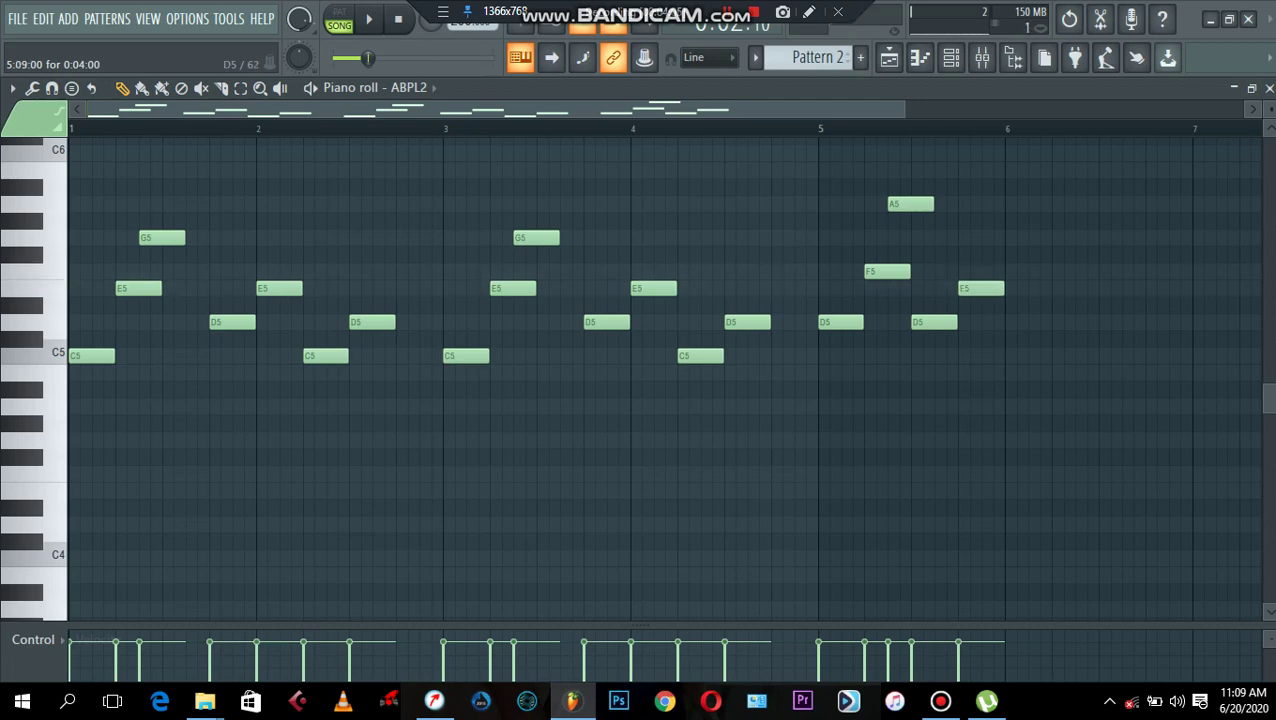
key("space")
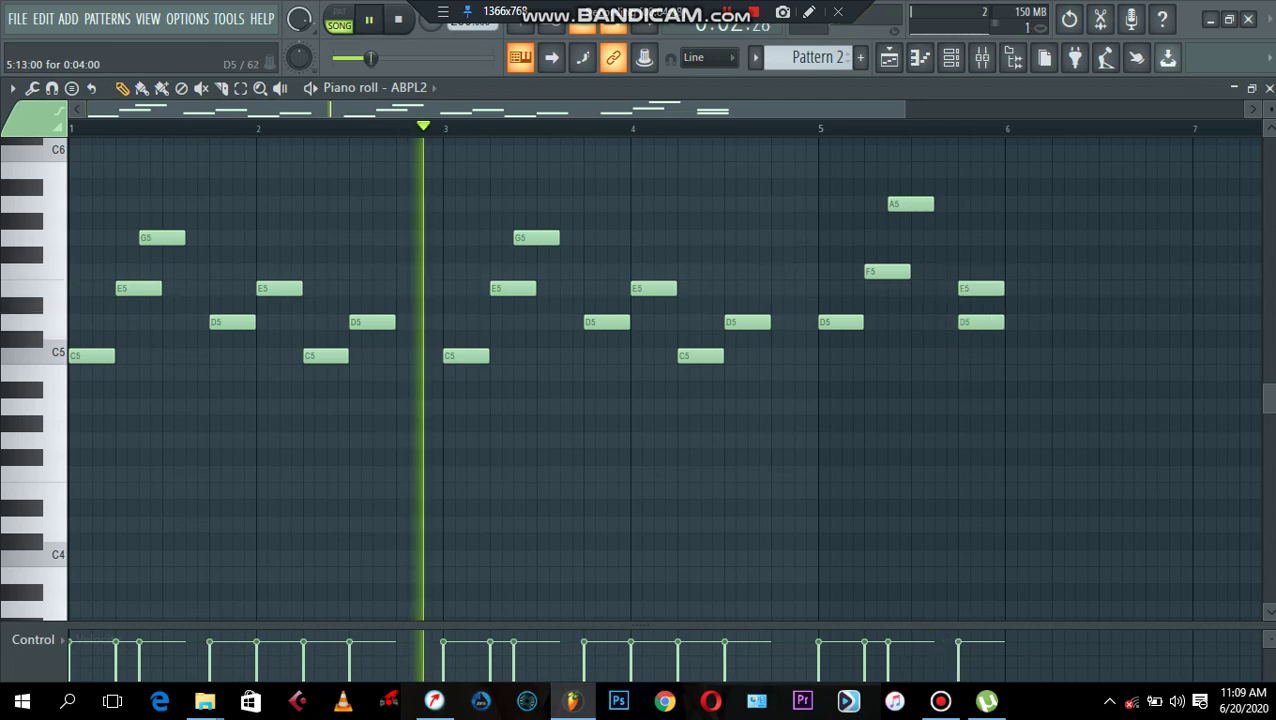
left_click_drag(962, 288, 1009, 288)
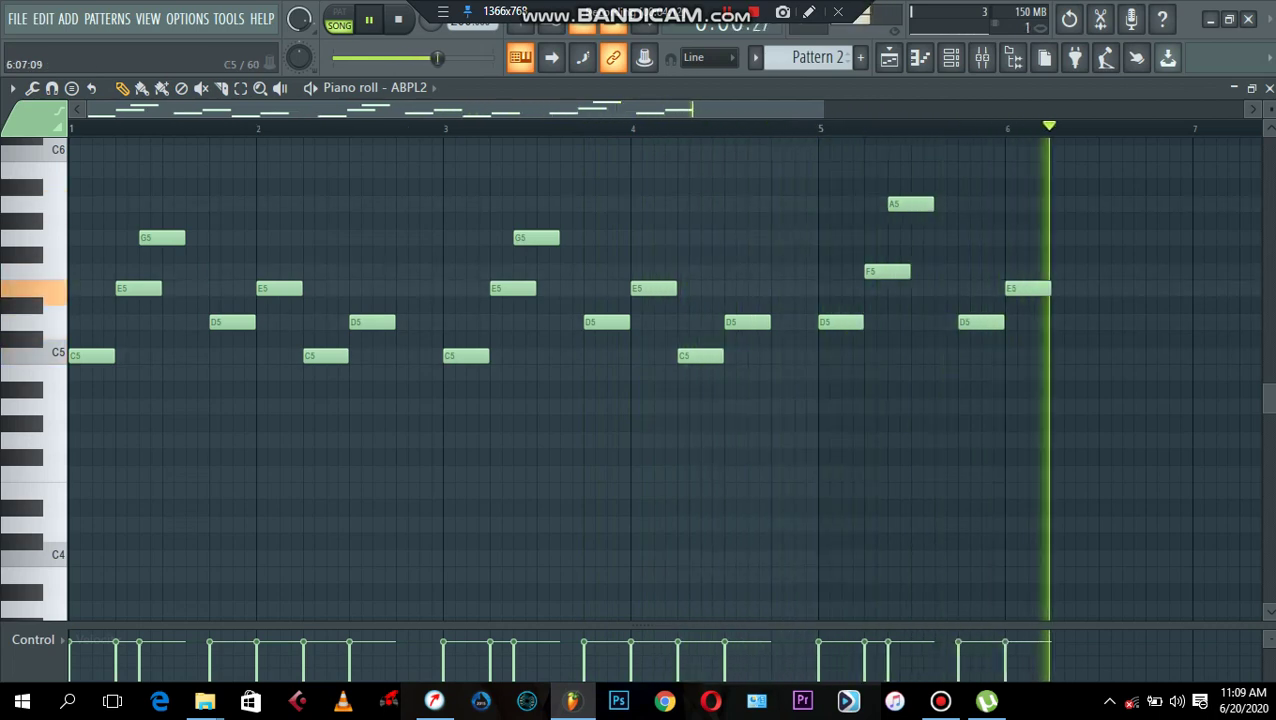
key("space")
left_click(1058, 355)
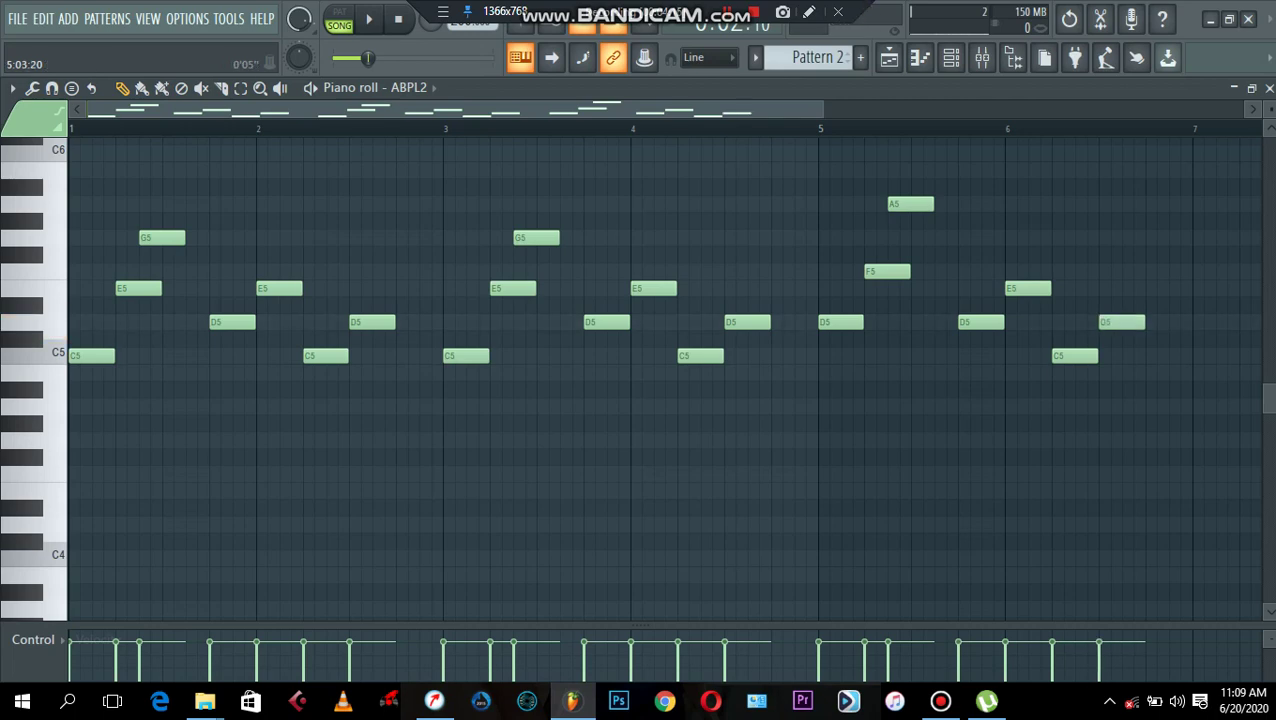
Add D5, G5 and B5 notes on steps 1, 5 and 9 of bar 7 in the ABPL2 line.
left_click_drag(821, 109, 1238, 110)
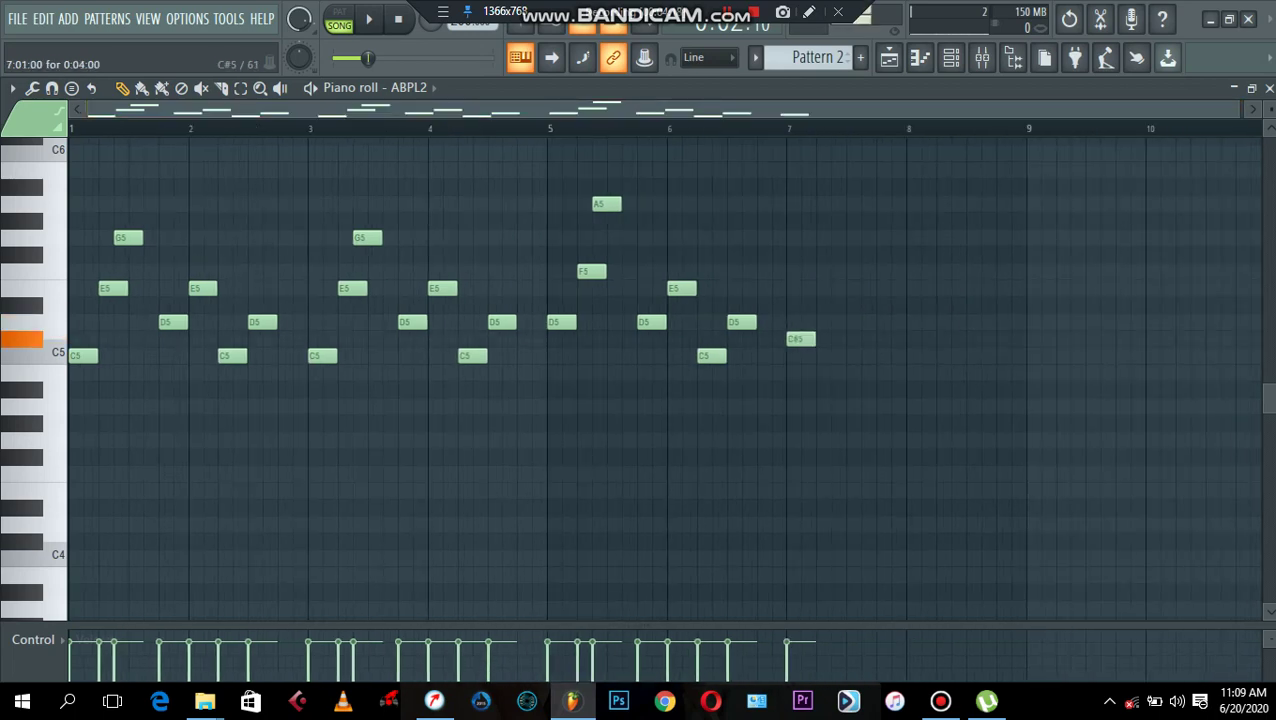
left_click_drag(795, 338, 795, 321)
left_click_drag(830, 254, 830, 237)
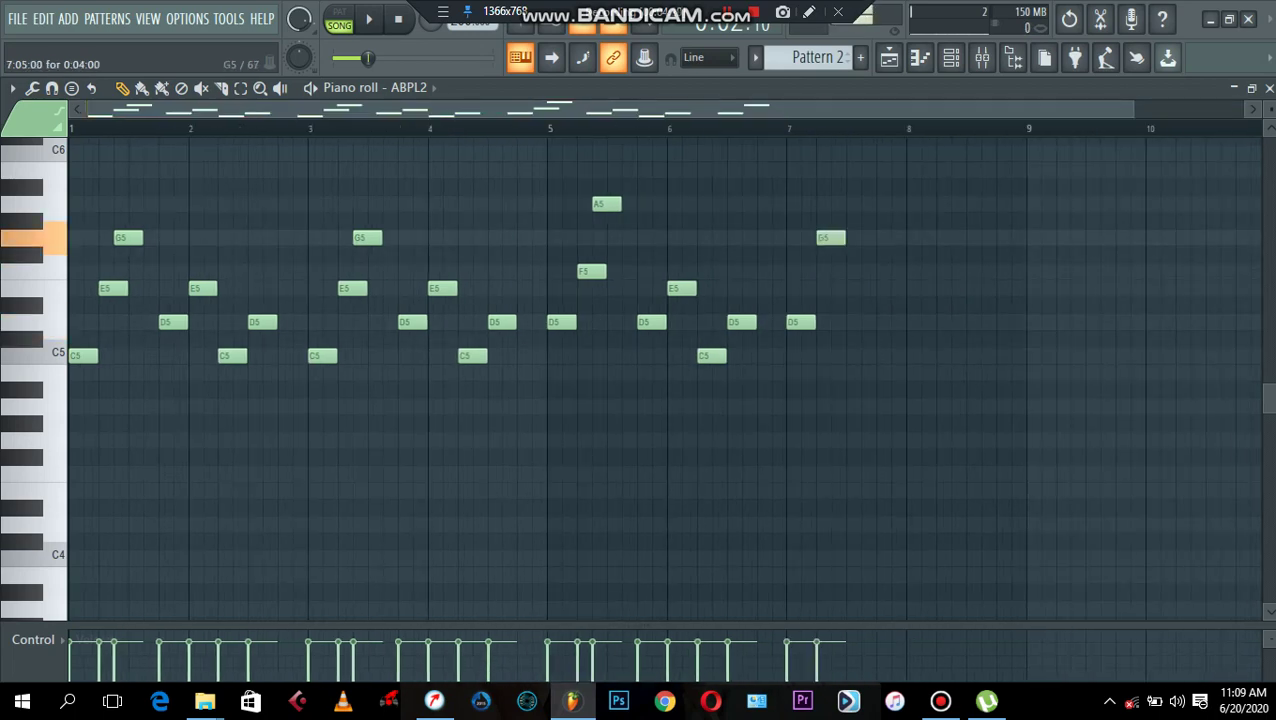
left_click(853, 170)
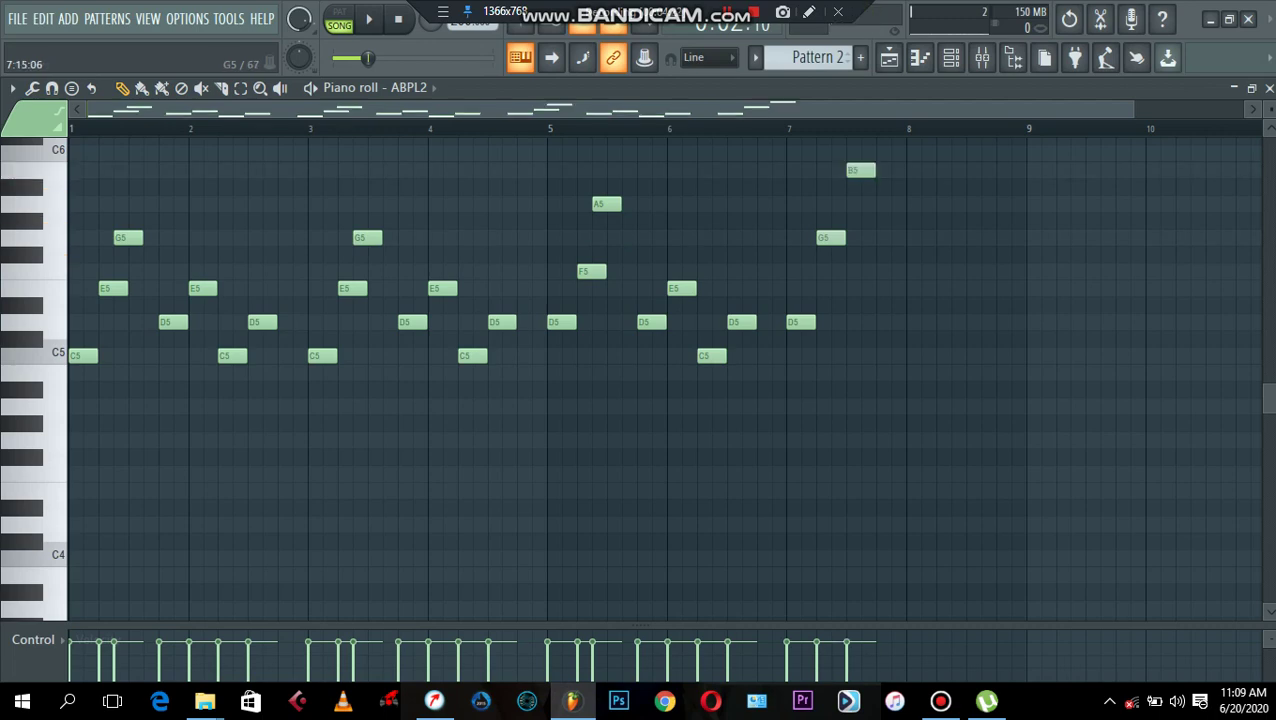
Add G5, A5, E5 and G5 notes on steps 1, 5, 9 and 13 of bar 8 and preview the line.
left_click(913, 237)
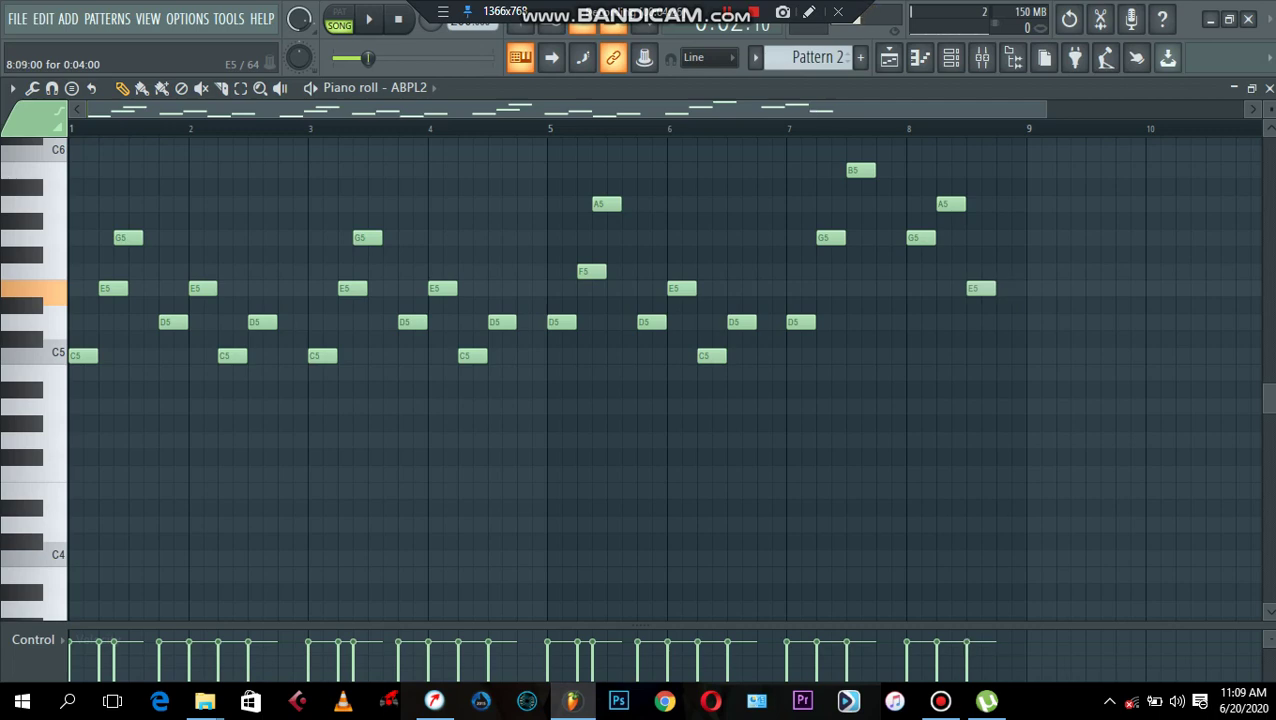
left_click_drag(1010, 254, 1010, 237)
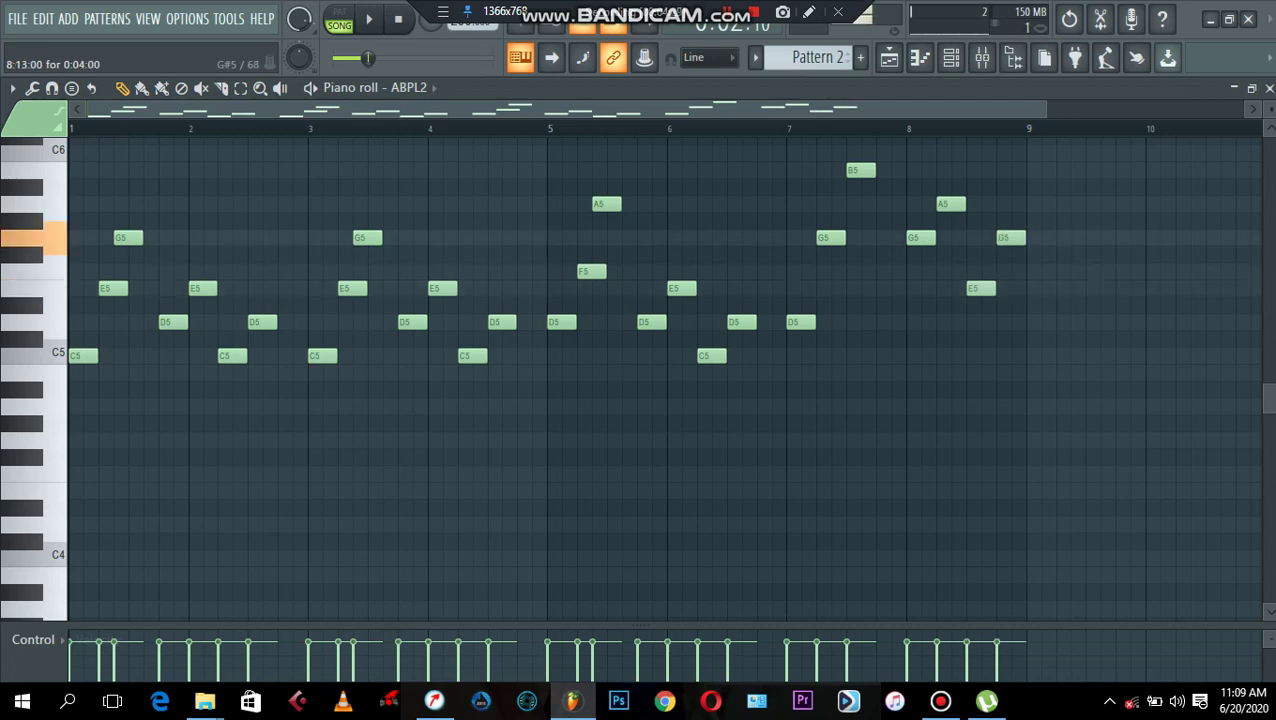
key("space")
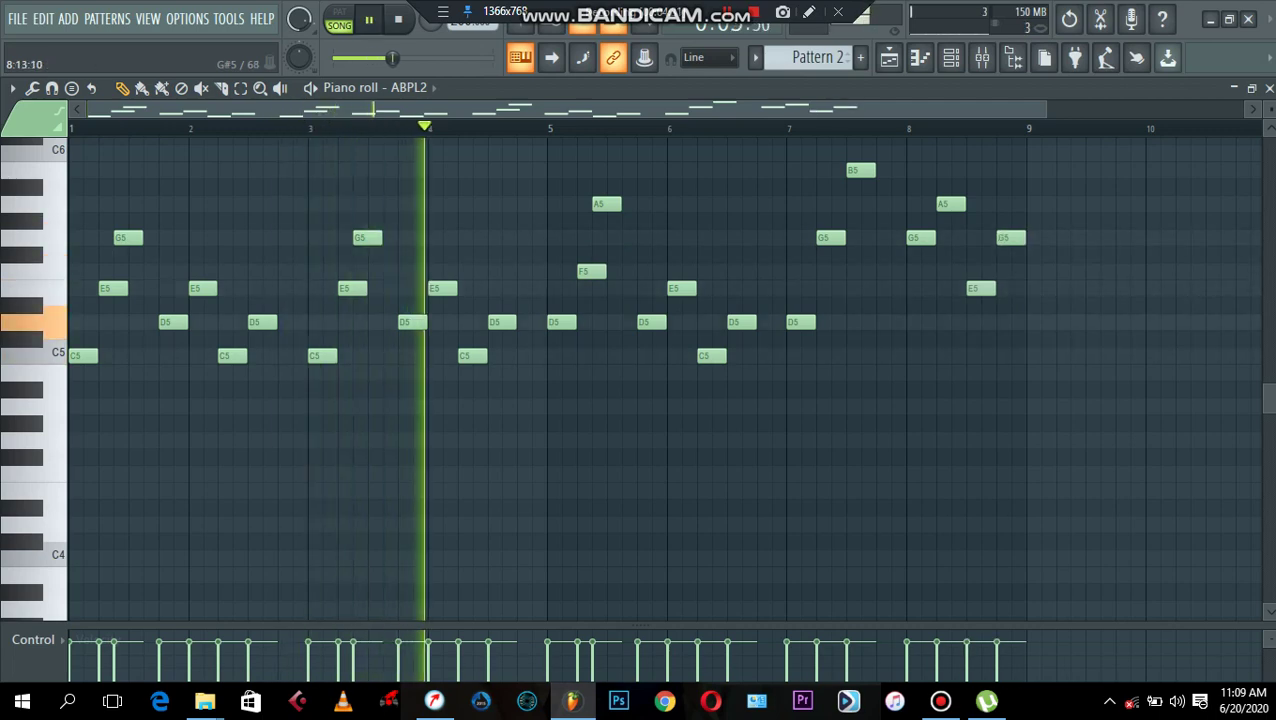
Shift the four bar 8 notes four steps earlier to start on step 13 of bar 7, and deselect them.
left_click_drag(1042, 146, 887, 379)
left_click_drag(1054, 245, 1024, 245)
left_click(1024, 246, "ctrl")
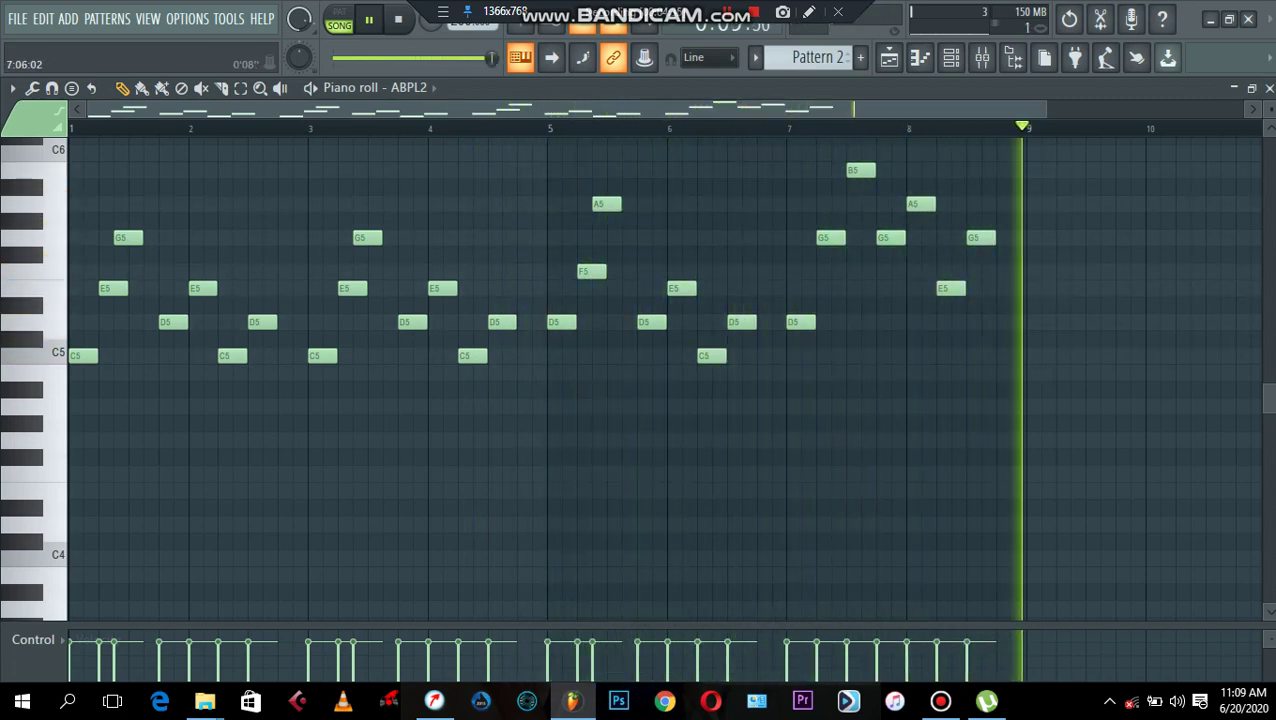
Move the B5 note in bar 7 to step 7 and replay the bass line from the start.
left_click(746, 129)
left_click_drag(861, 171, 846, 171)
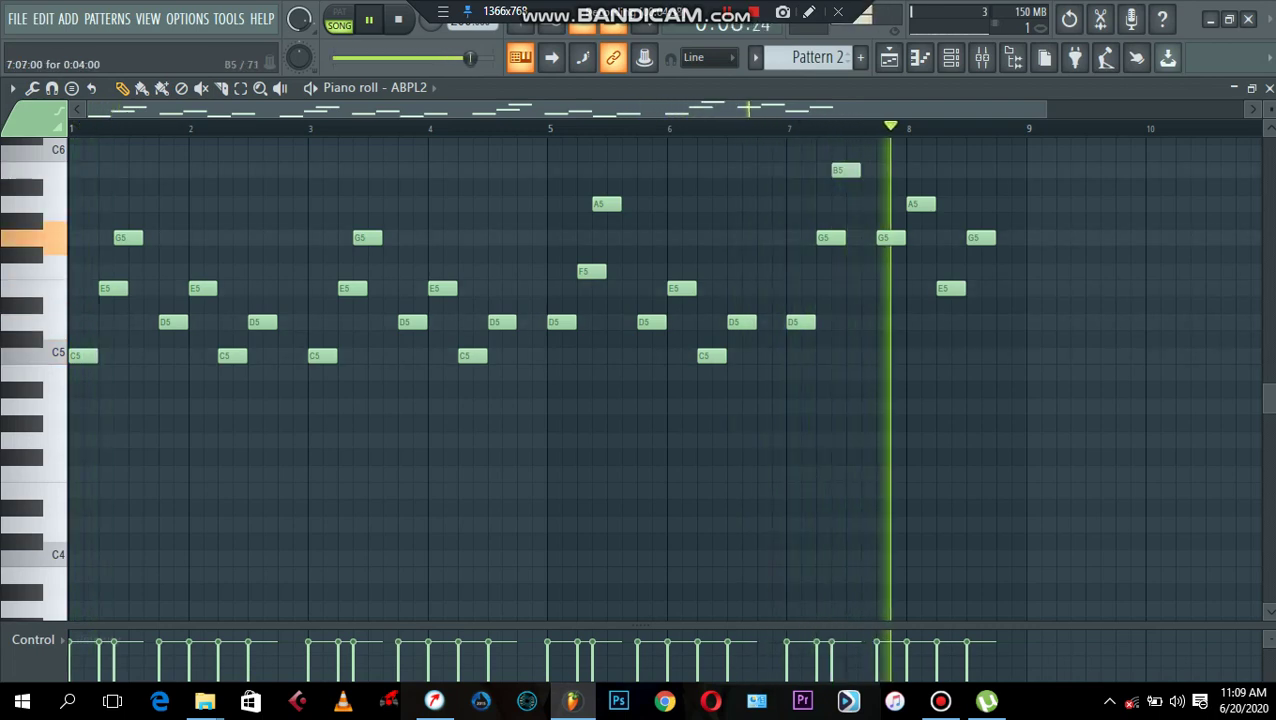
key("space")
key("space")
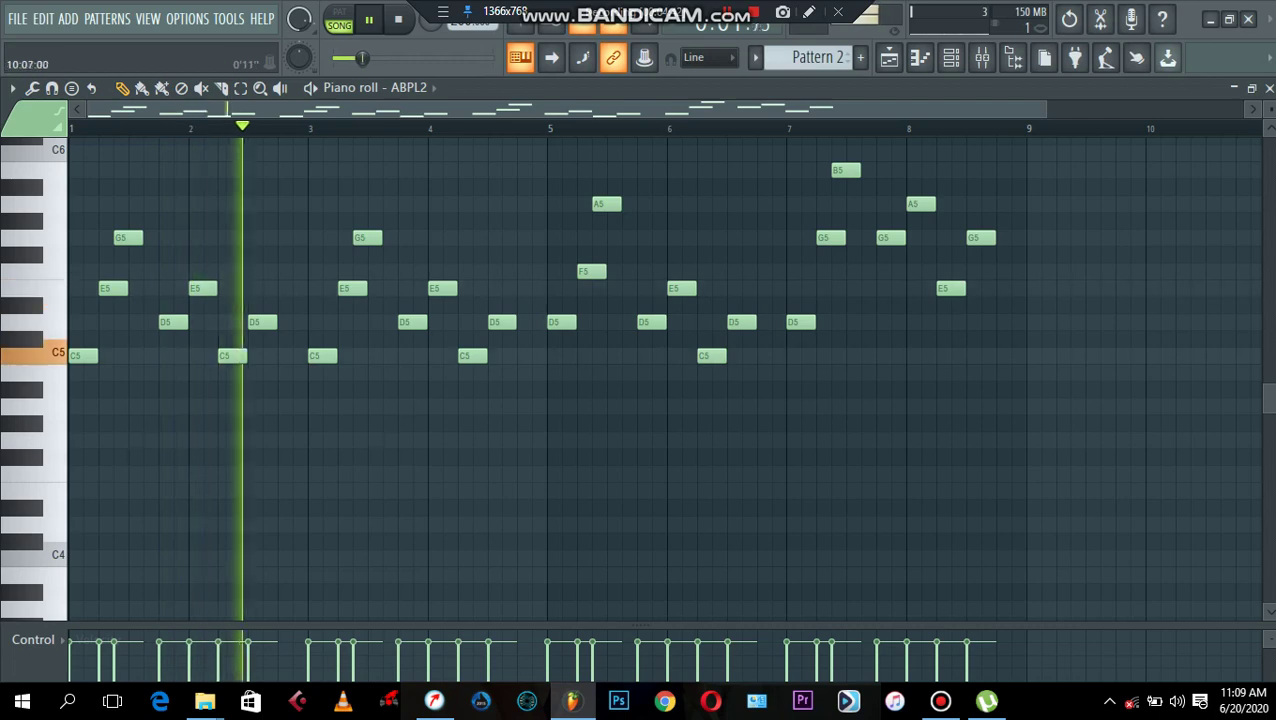
In the channel rack, clear 808Wood2's mixer track assignment, set ABPL2's volume to about 73% and check the ABPL2 plugin.
left_click(1268, 88)
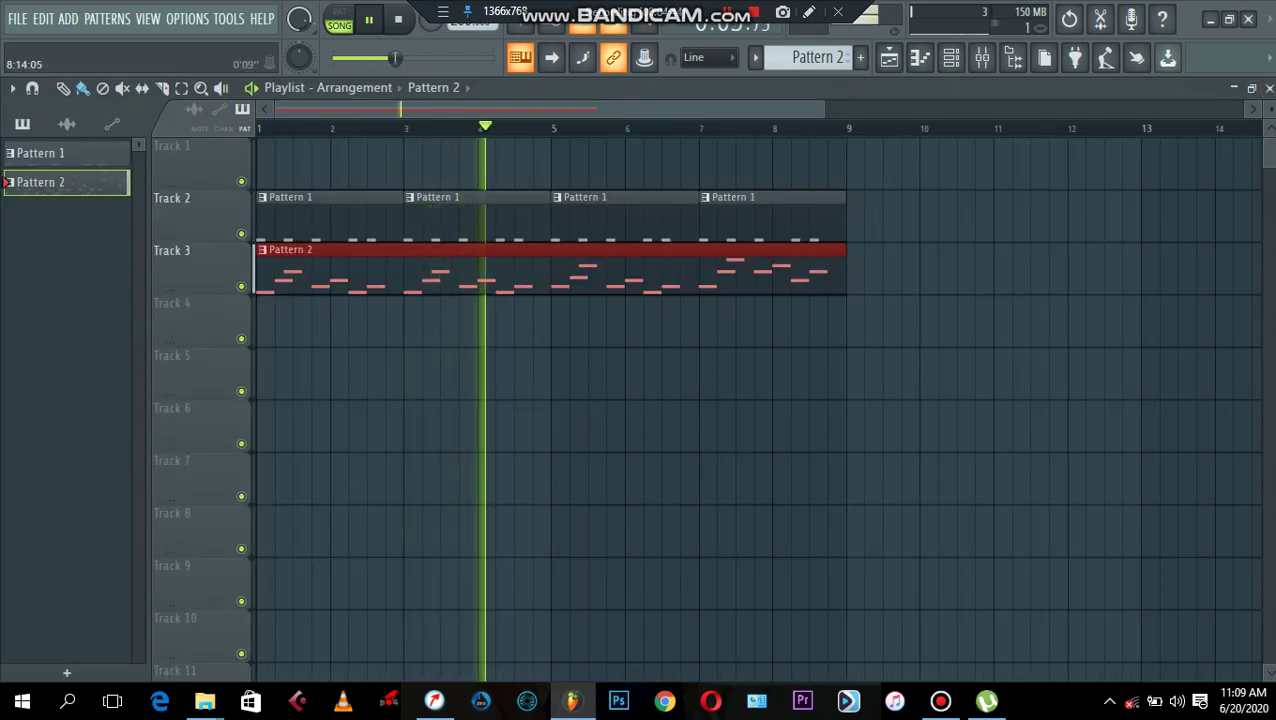
left_click(920, 57)
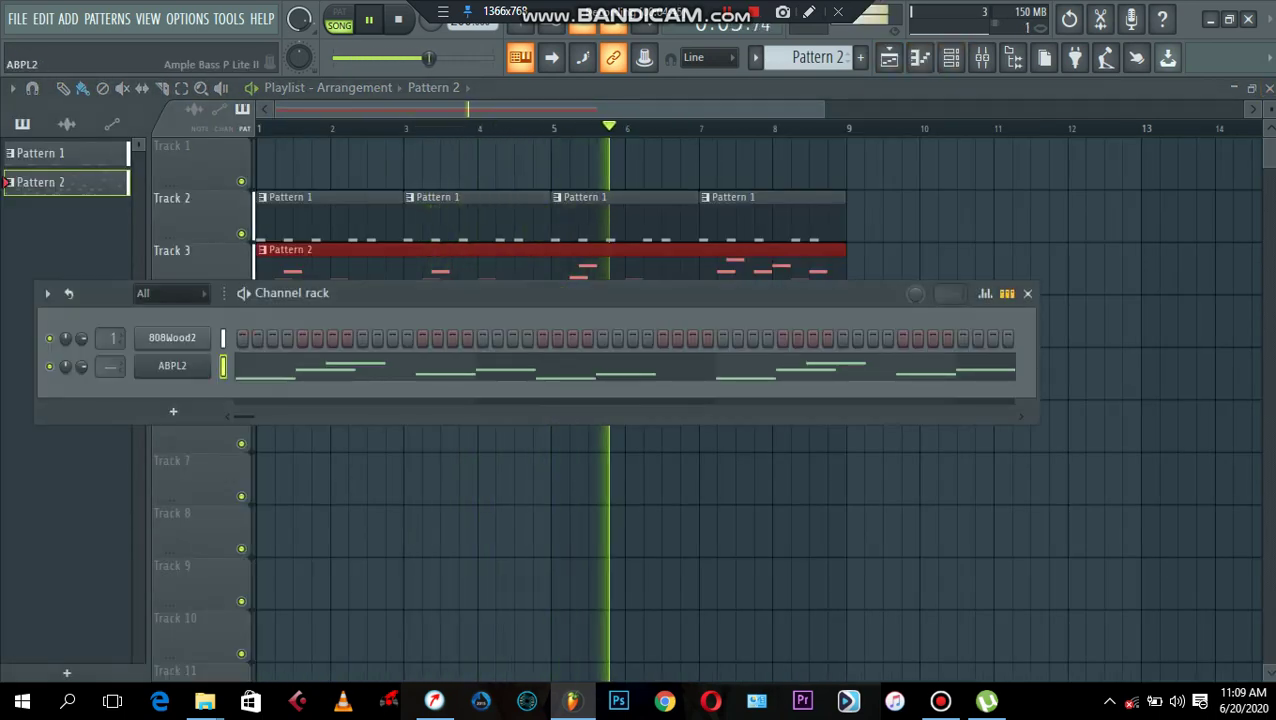
left_click_drag(110, 338, 82, 374)
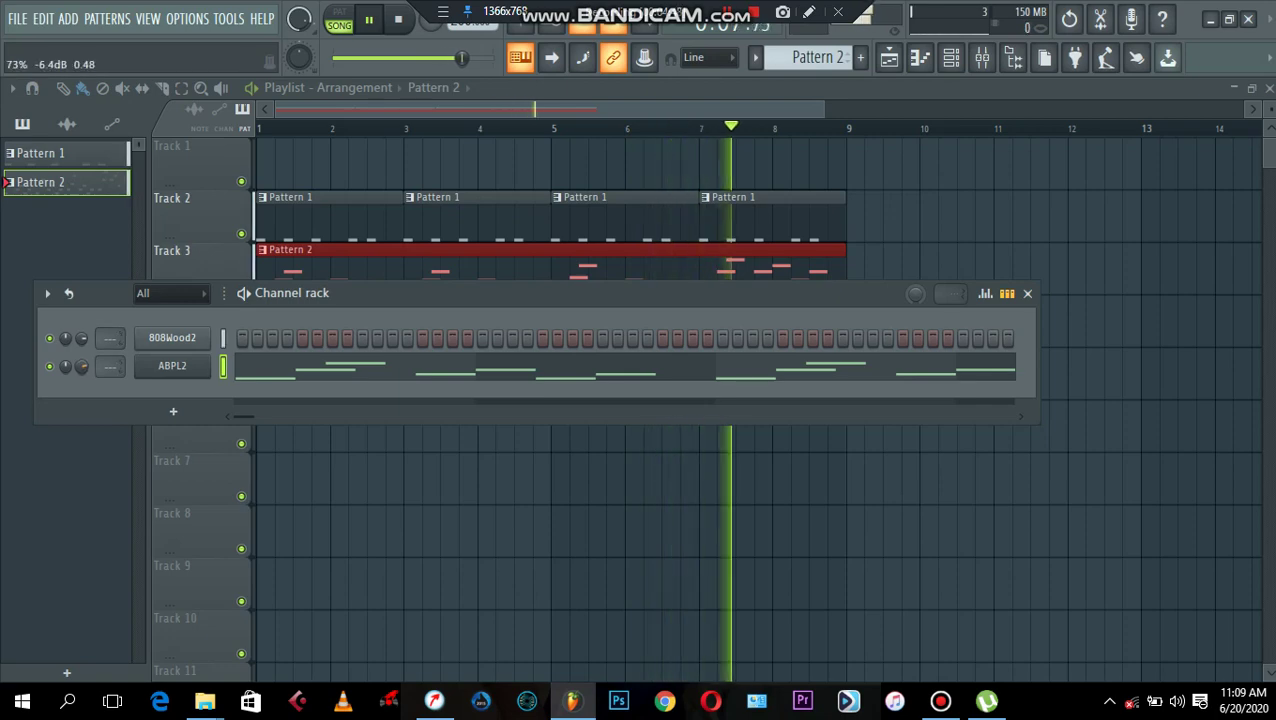
left_click(172, 366)
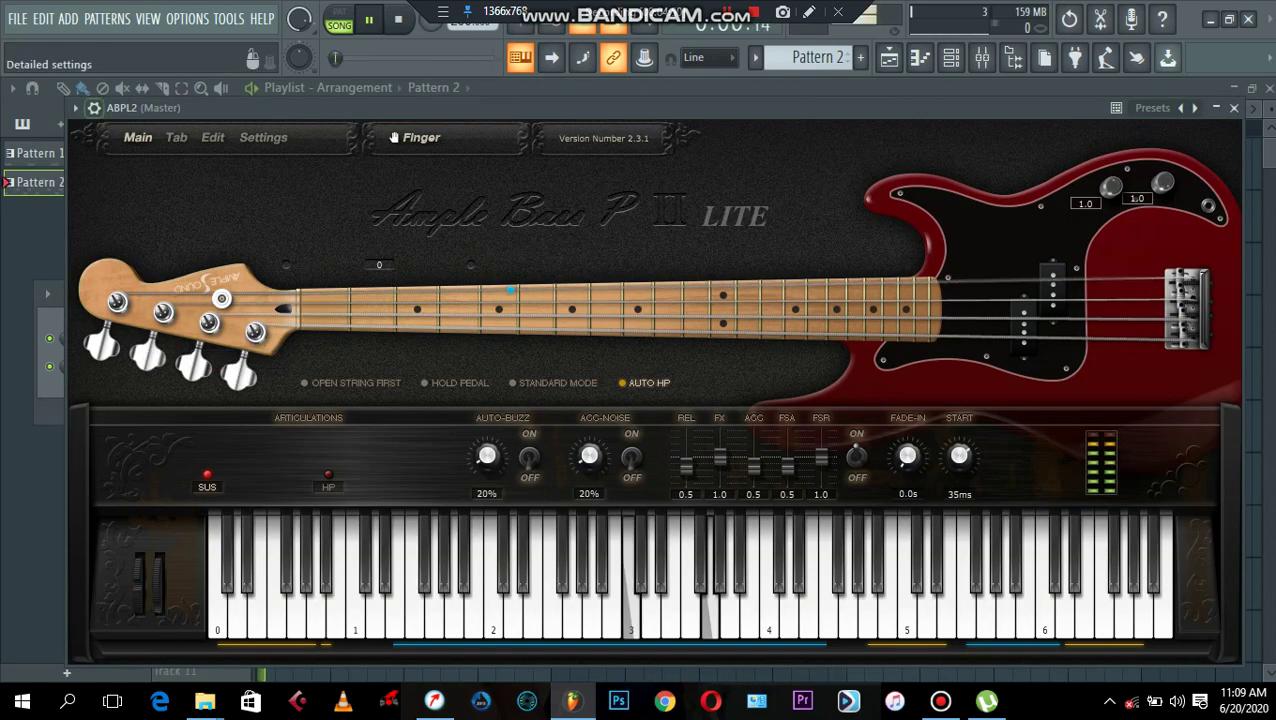
left_click(1234, 108)
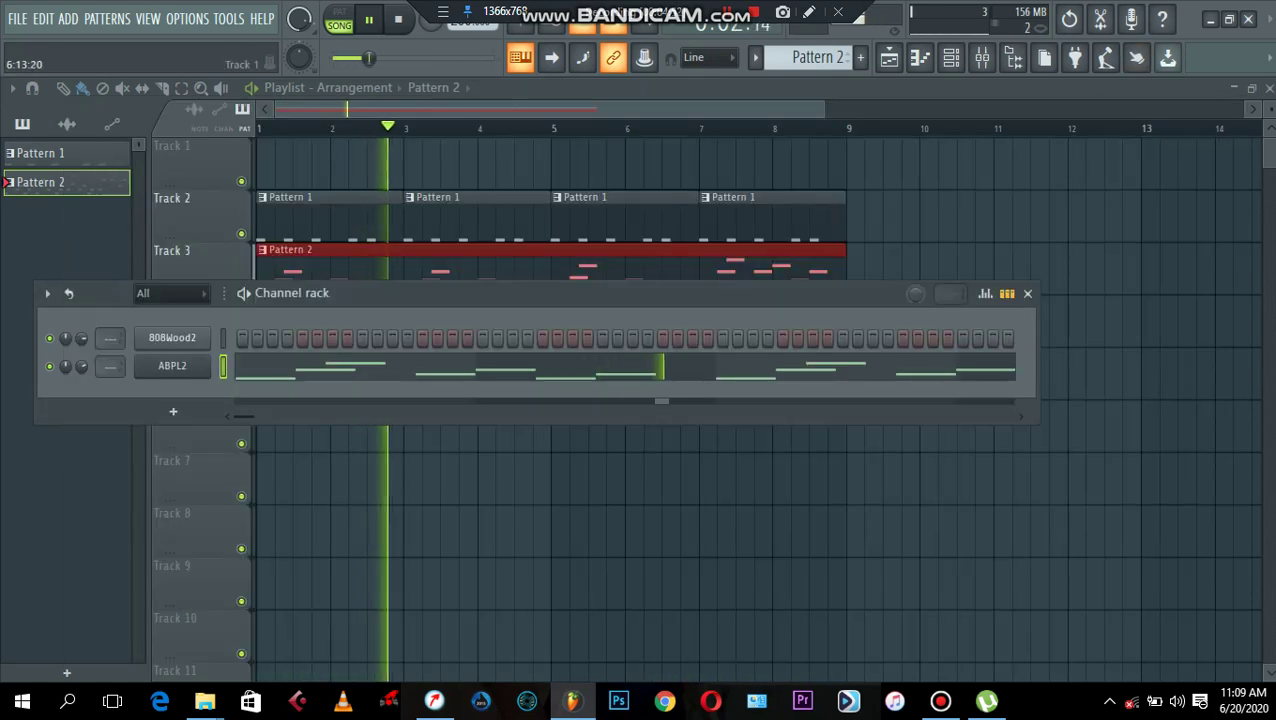
Switch to Pattern 1, stop playback and add the 808cl_hat sample from the sample 3 folder as a new channel.
scroll(815, 58, "up", 1)
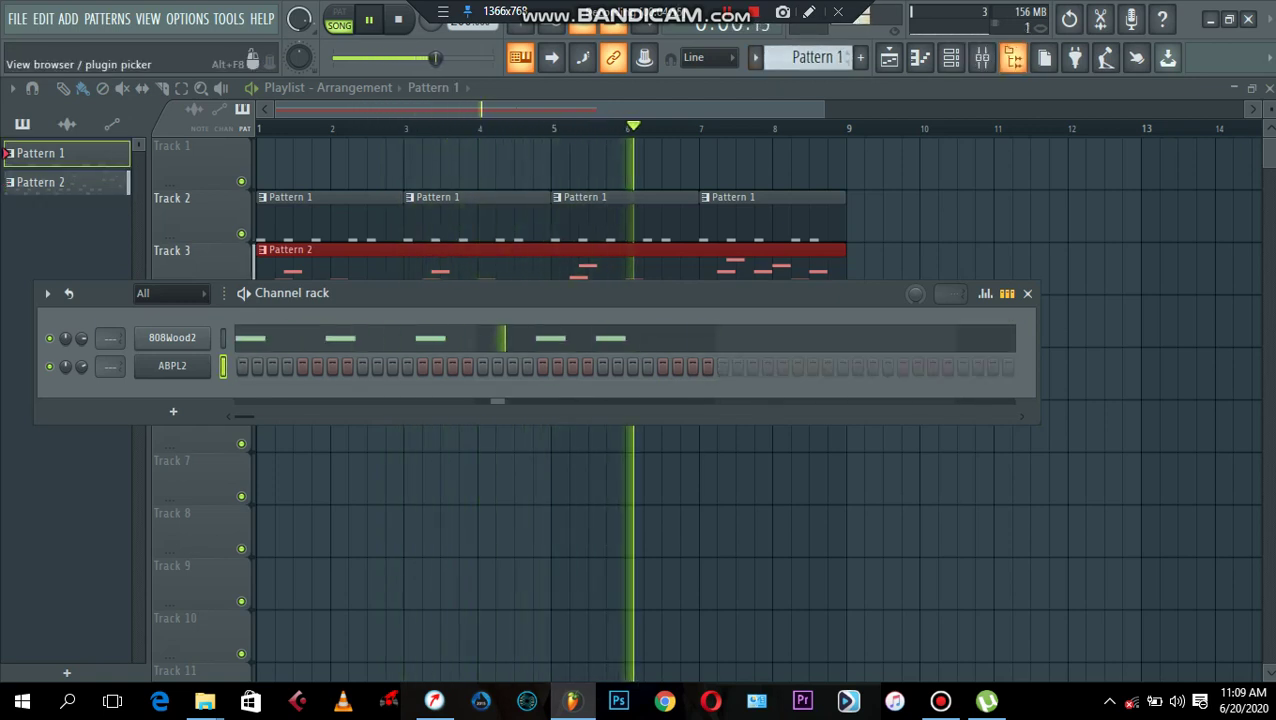
left_click(1013, 58)
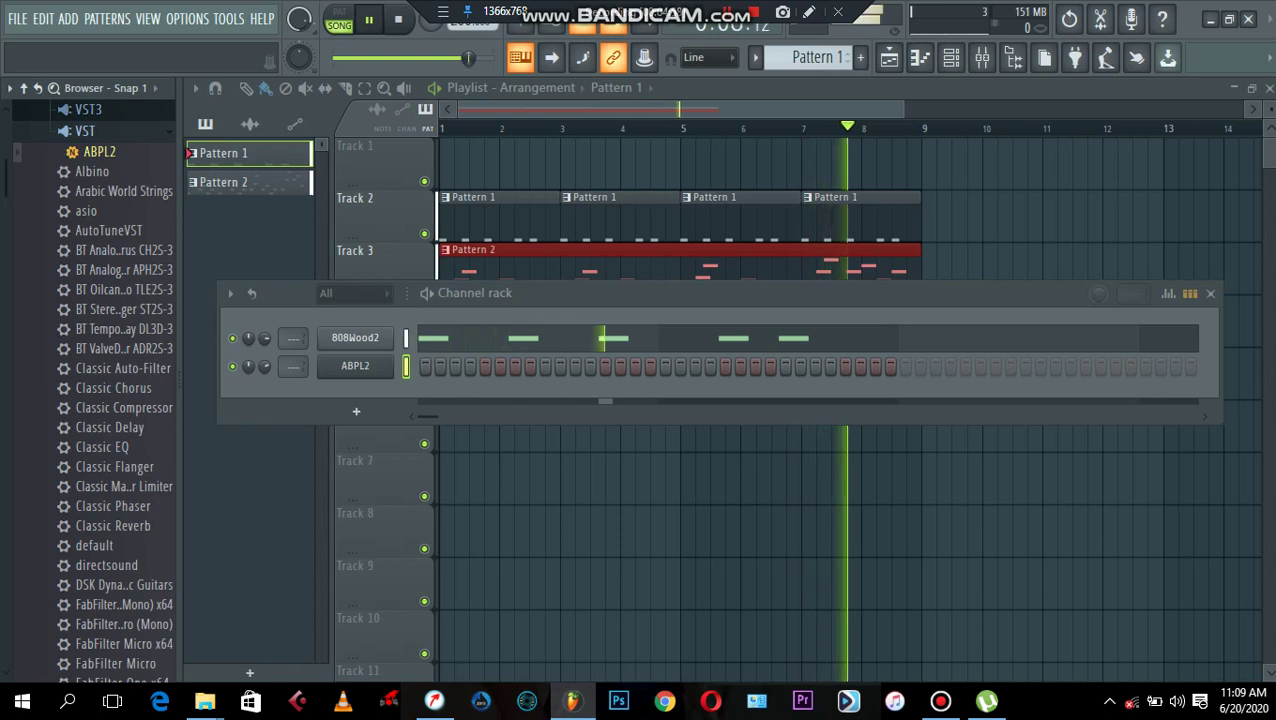
left_click(85, 131)
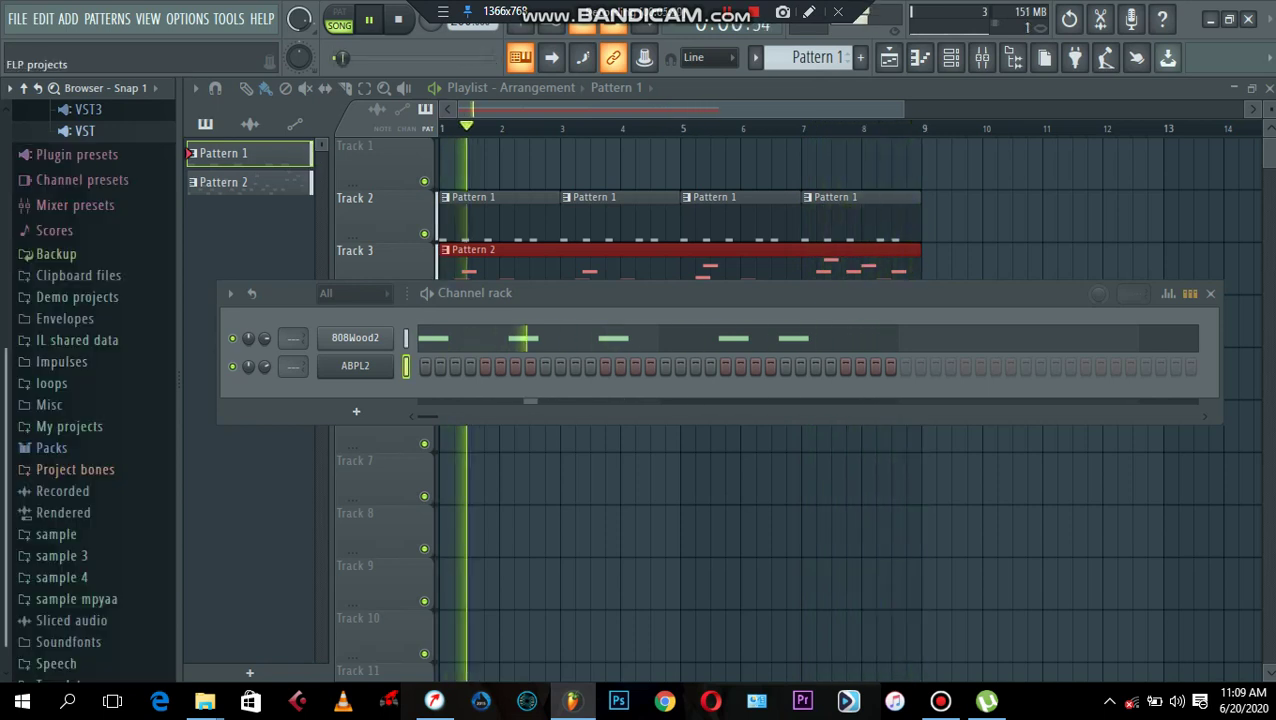
key("space")
left_click(62, 556)
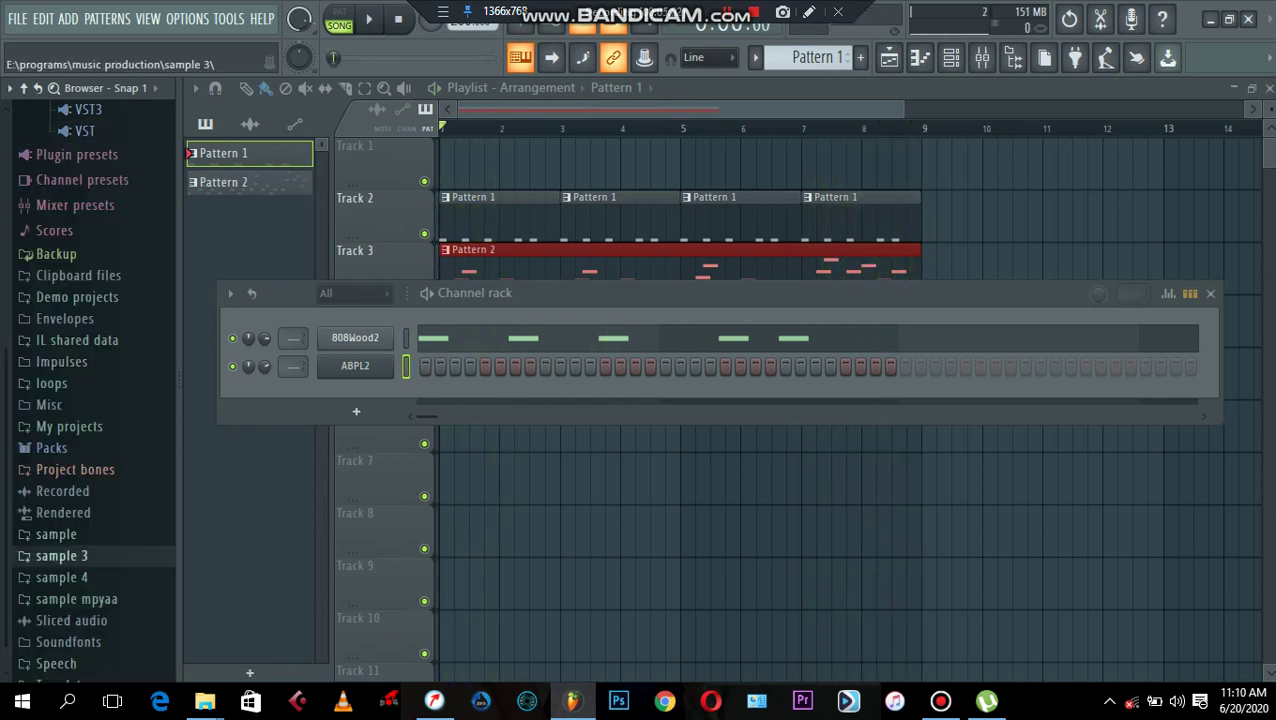
left_click_drag(6, 202, 6, 330)
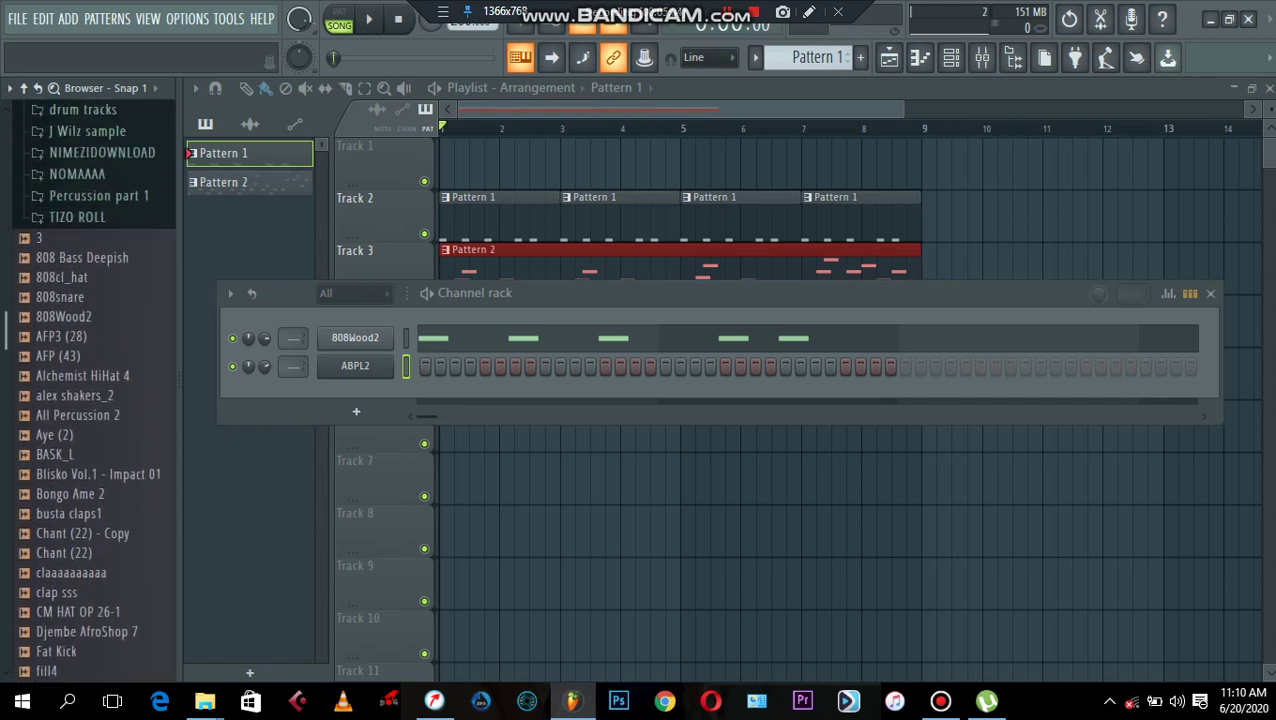
left_click_drag(70, 277, 356, 408)
In the 808cl_hat piano roll, place C5 notes on steps 1 and 3 of bar 1, the second quieter, checking with playback.
right_click(325, 358)
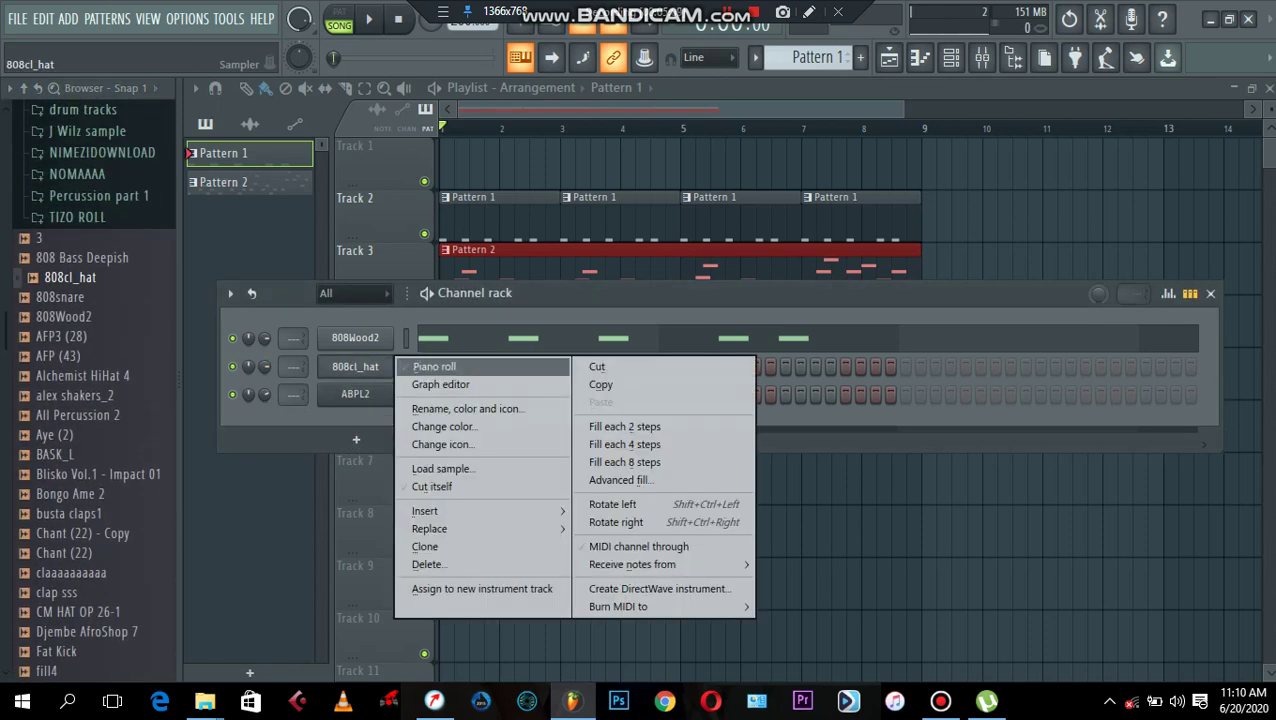
left_click(380, 364)
key("space")
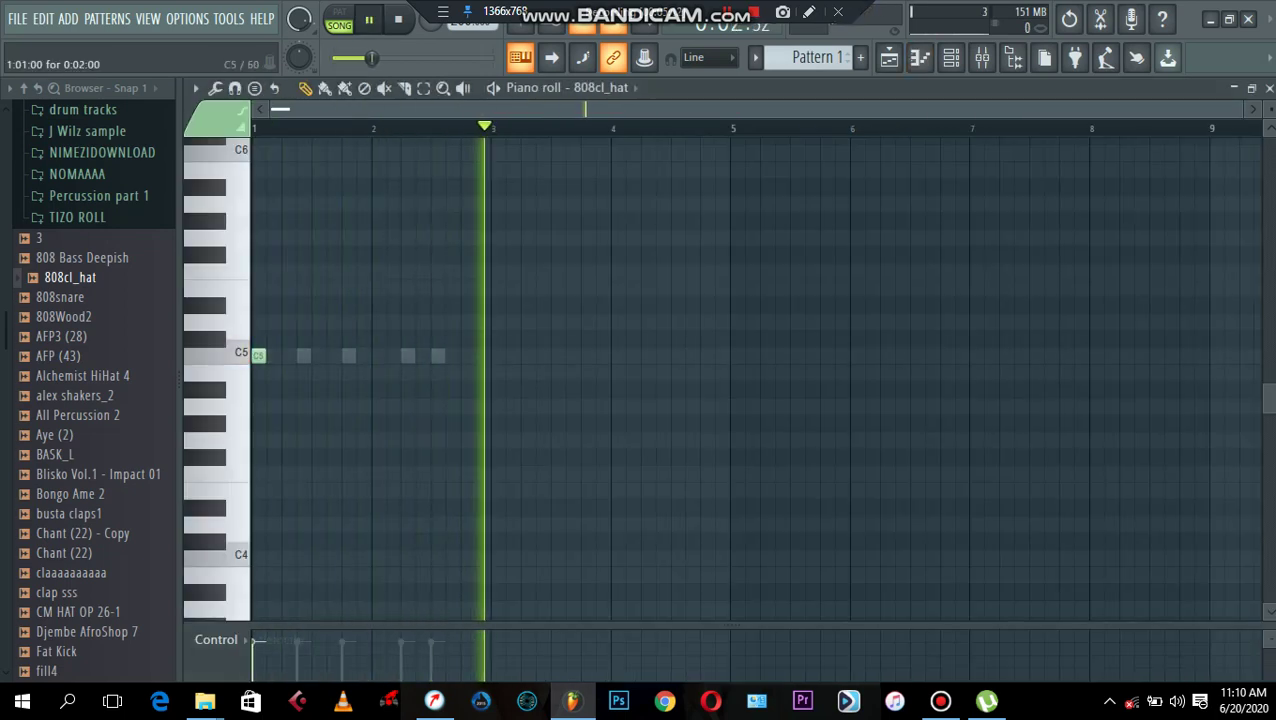
left_click(273, 356)
key("space")
key("space")
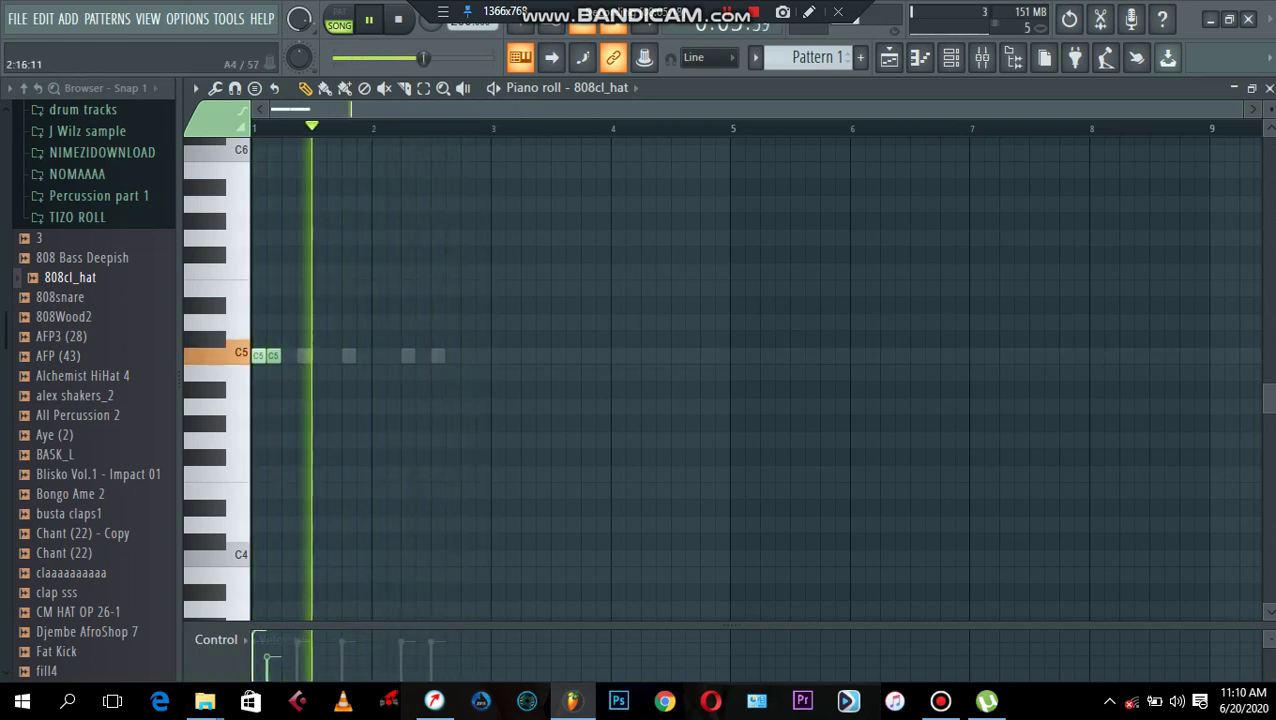
Duplicate the two hi-hat notes repeatedly to fill bars 1 and 2, deselect them and return to the playlist.
key("ctrl+a")
key("ctrl+b")
key("ctrl+a")
key("ctrl+b")
key("ctrl+a")
key("ctrl+b")
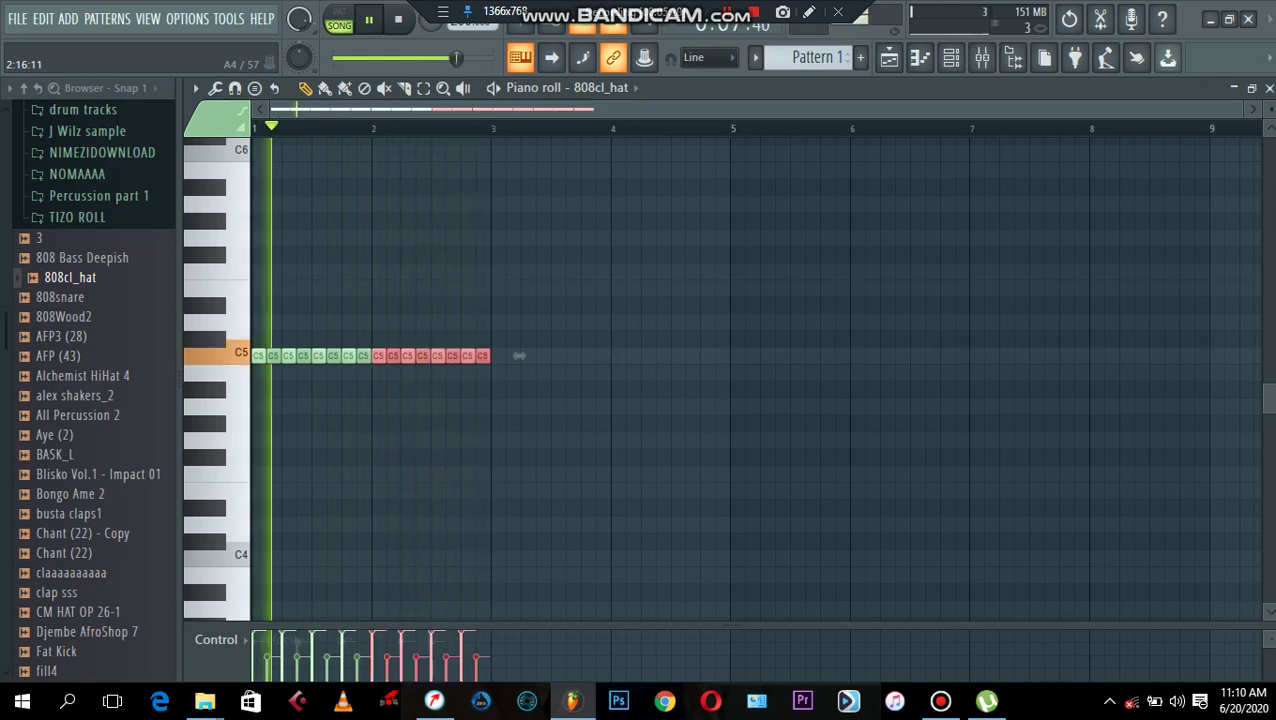
key("ctrl+d")
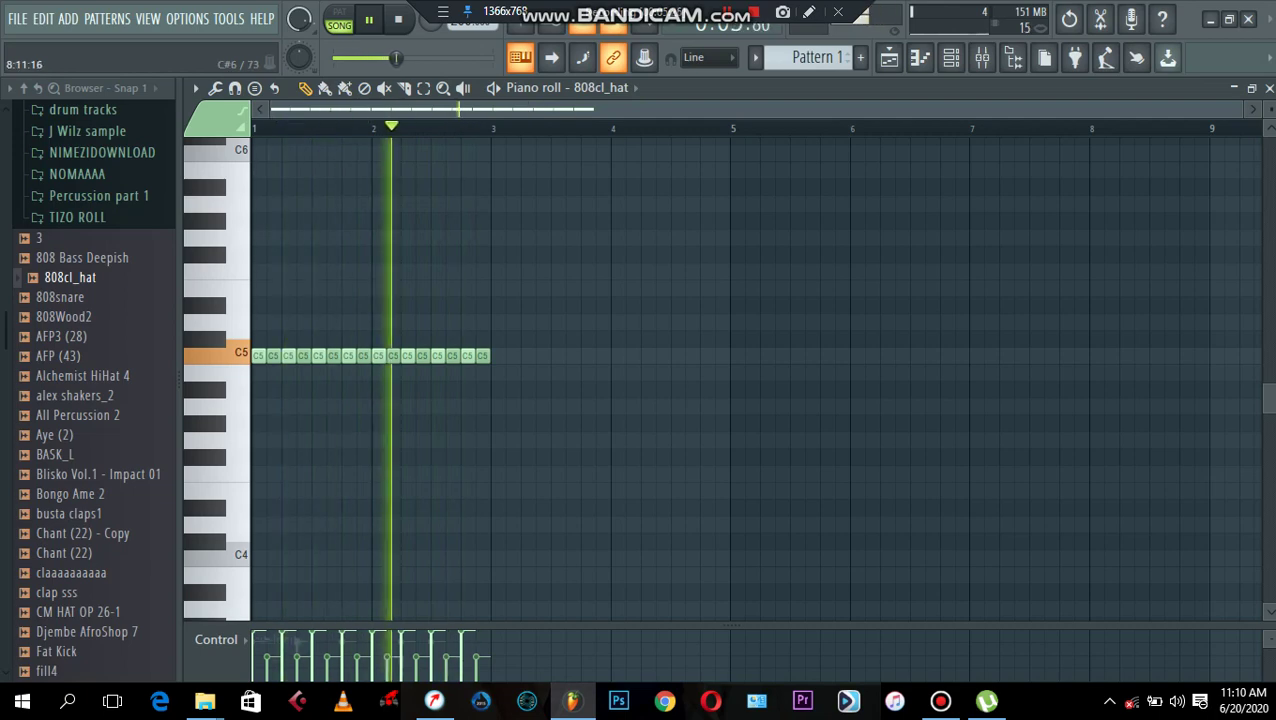
left_click(1269, 88)
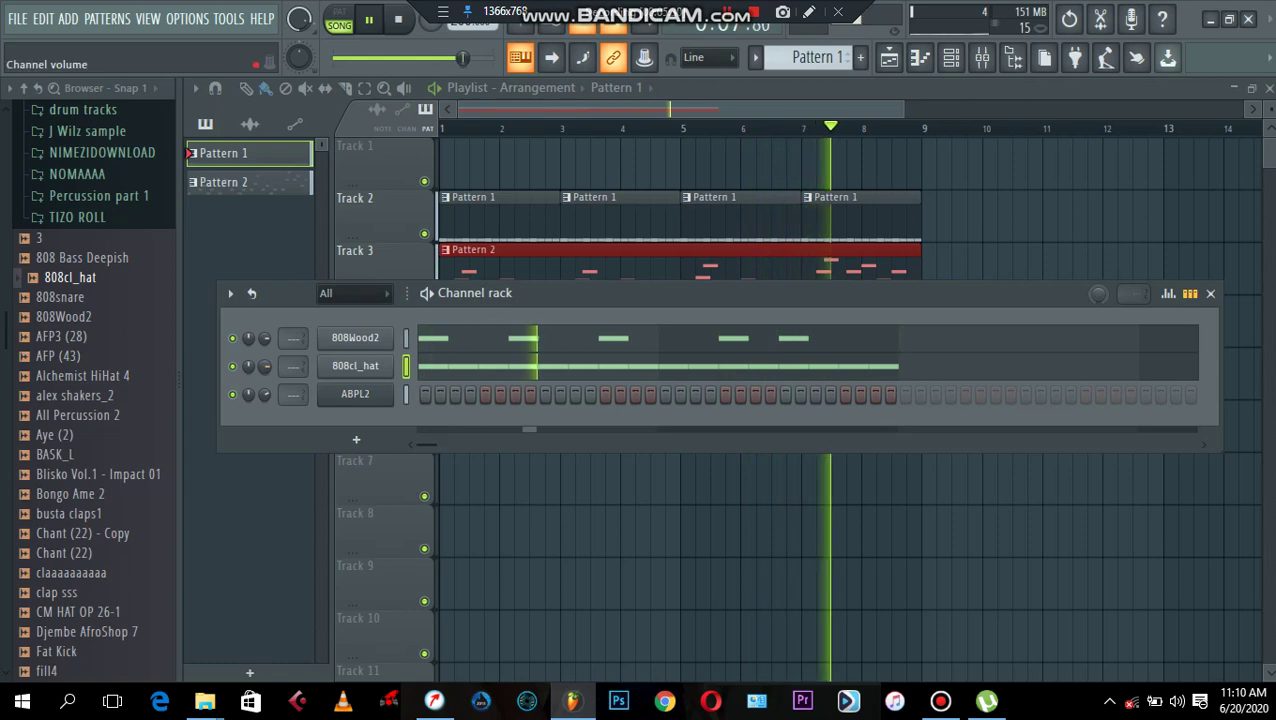
Assign the ABPL2 instrument to mixer track 1.
left_click(355, 393)
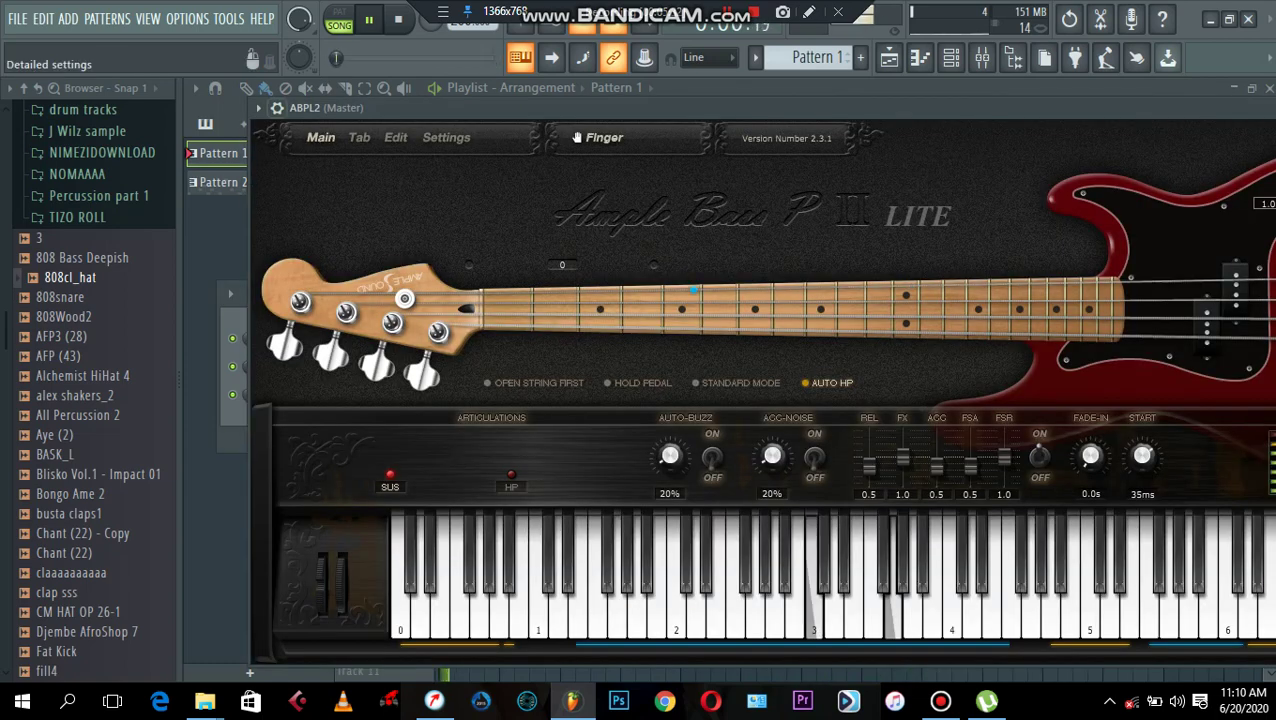
left_click(258, 108)
left_click(544, 169)
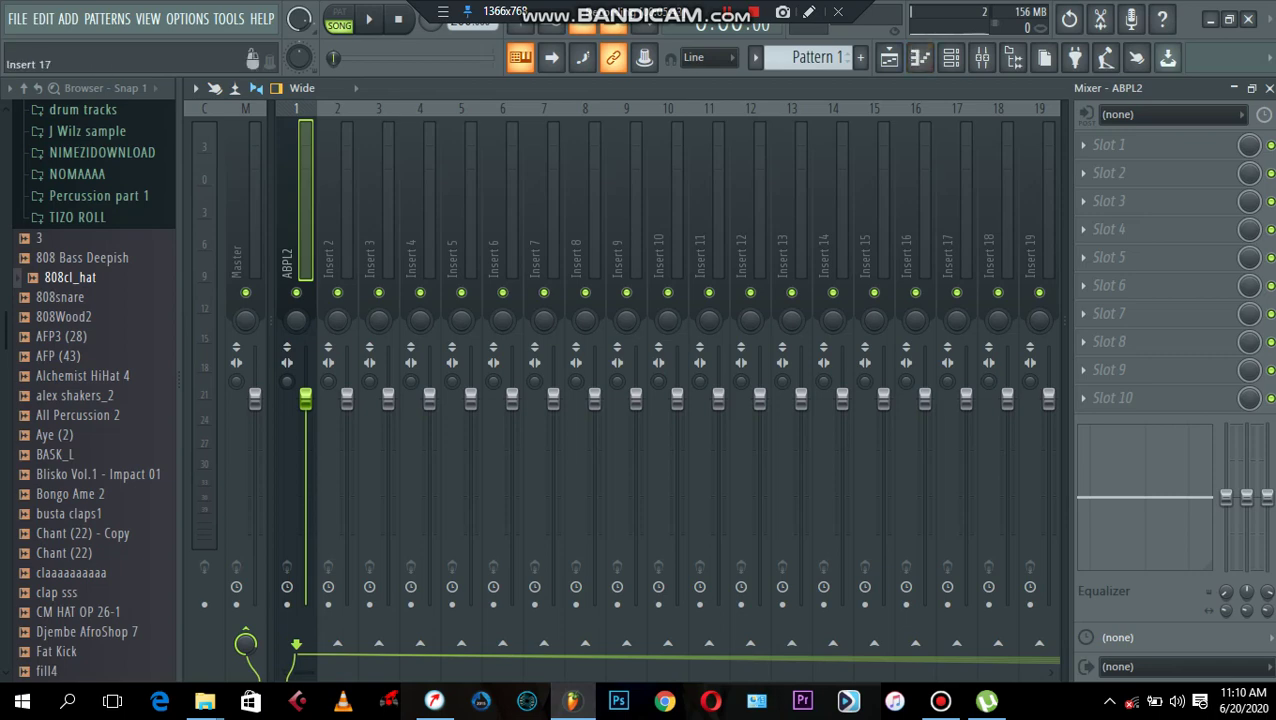
Load Fruity Parametric EQ 2 into slot 3 of the ABPL2 mixer track and move its window higher.
left_click(1083, 202)
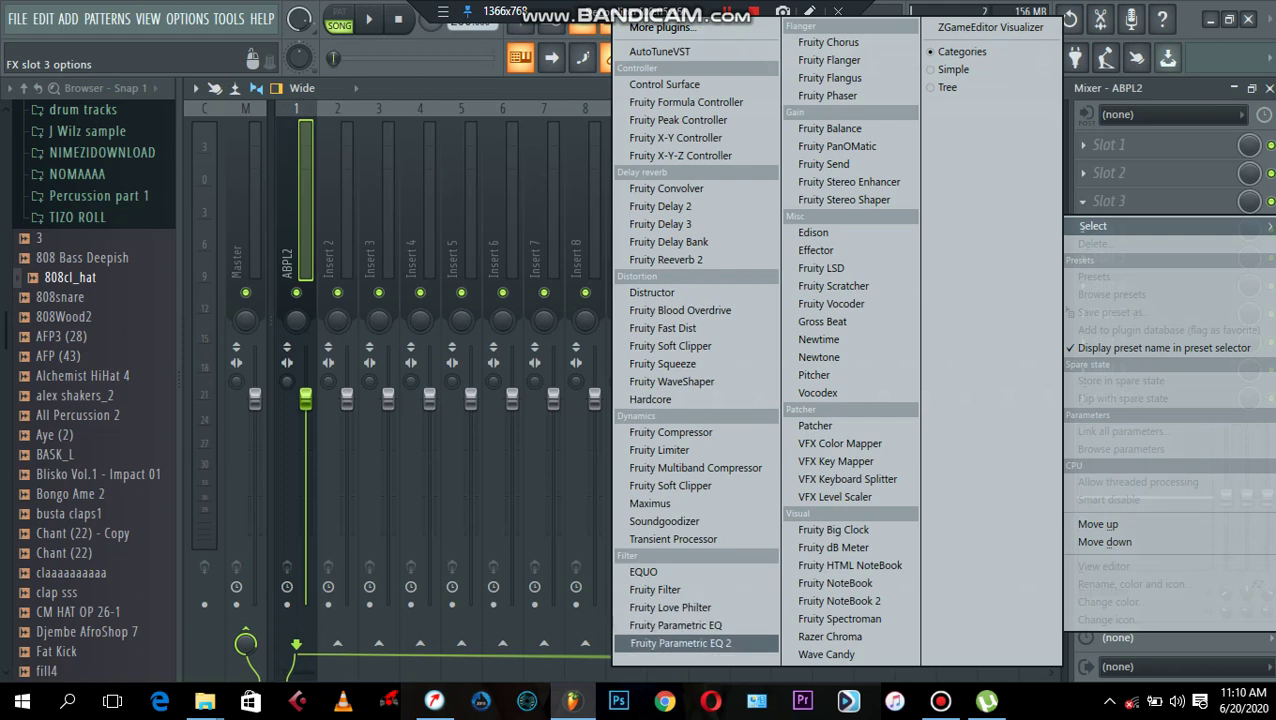
left_click(679, 643)
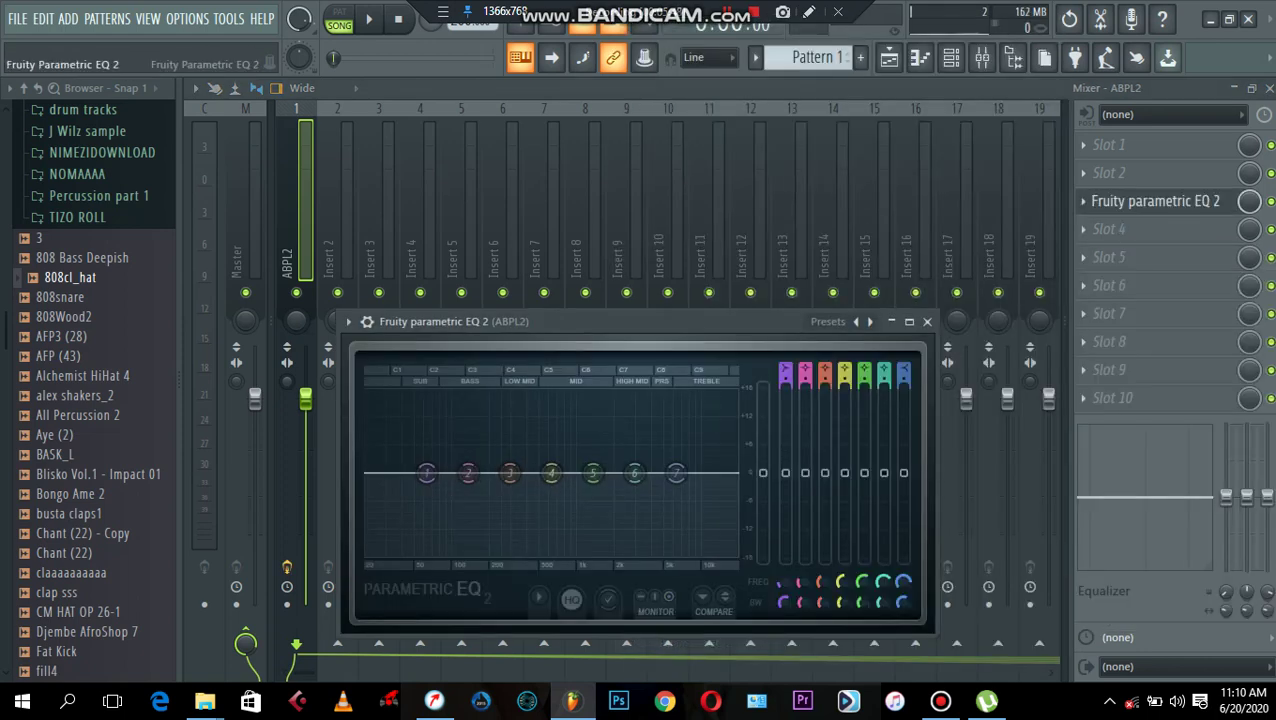
left_click_drag(650, 322, 658, 171)
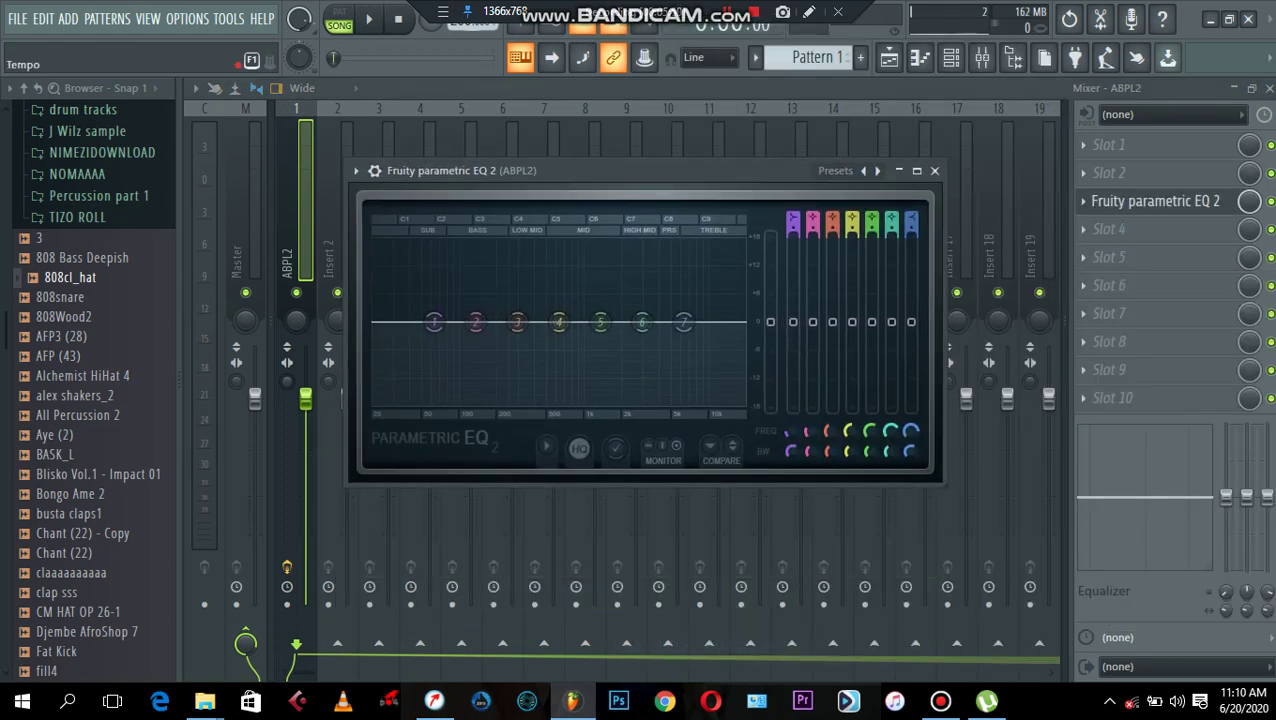
Start playback, cut EQ band 1 to -18 dB at about 140 Hz and boost band 5 moderately.
key("space")
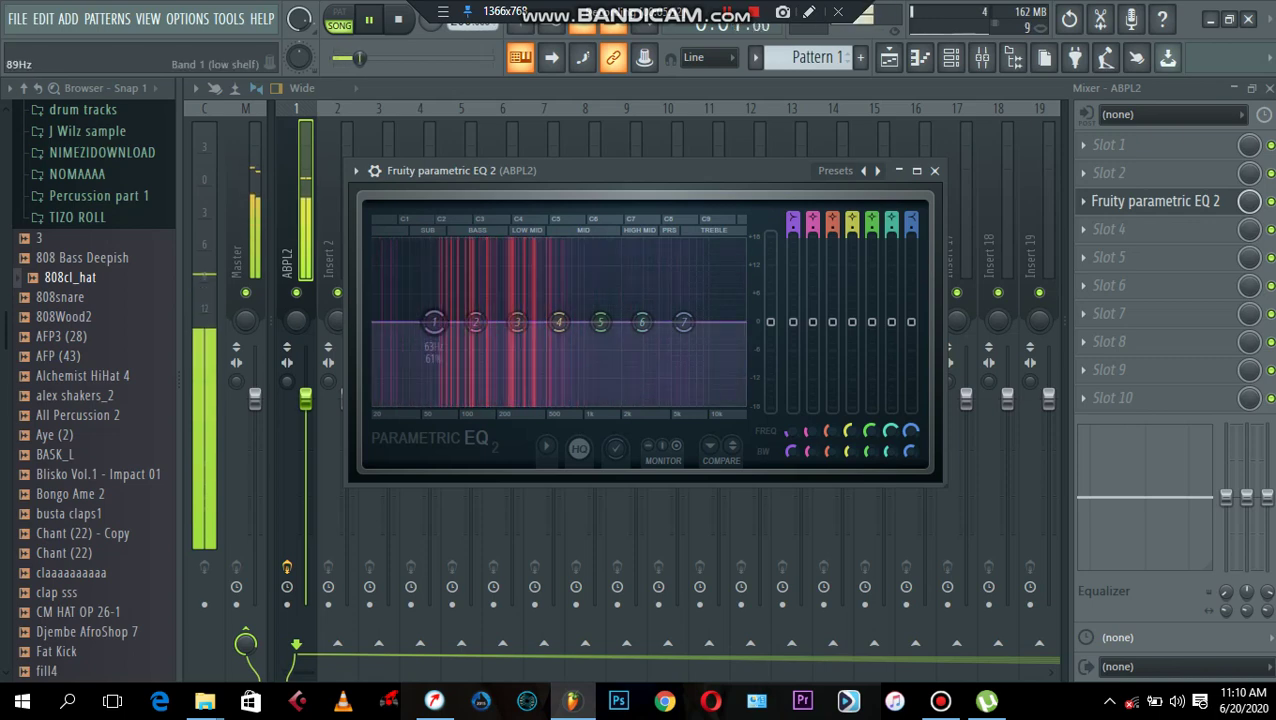
left_click_drag(433, 322, 455, 403)
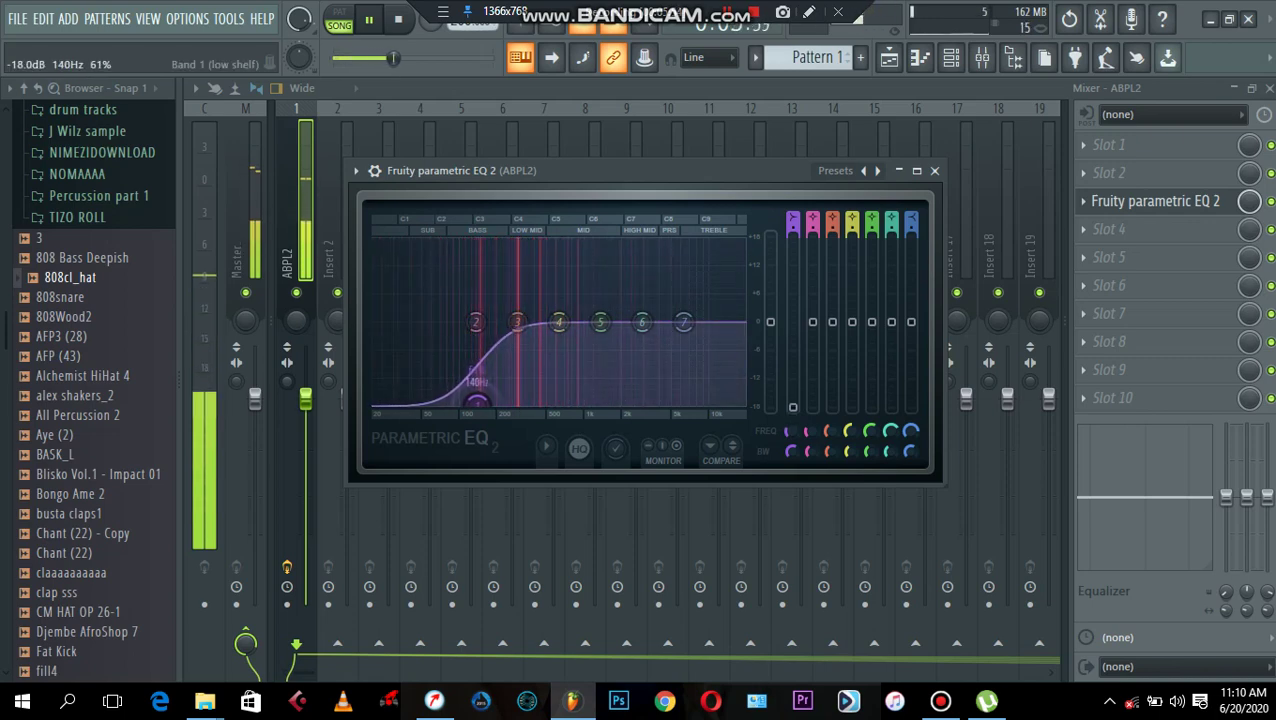
left_click_drag(600, 322, 605, 289)
Boost EQ bands 7 and 4, shift band 5 higher in frequency, and lower band 6 slightly between bands 4 and 5.
left_click_drag(683, 322, 686, 256)
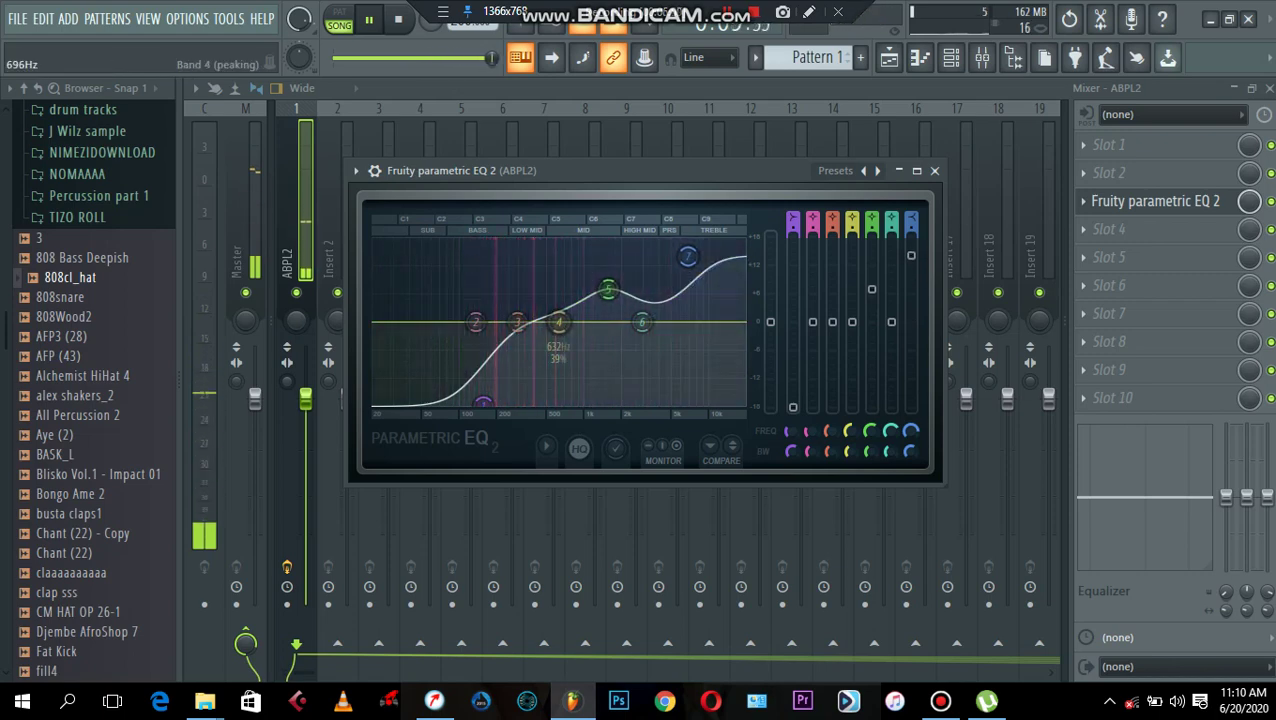
left_click_drag(558, 321, 557, 326)
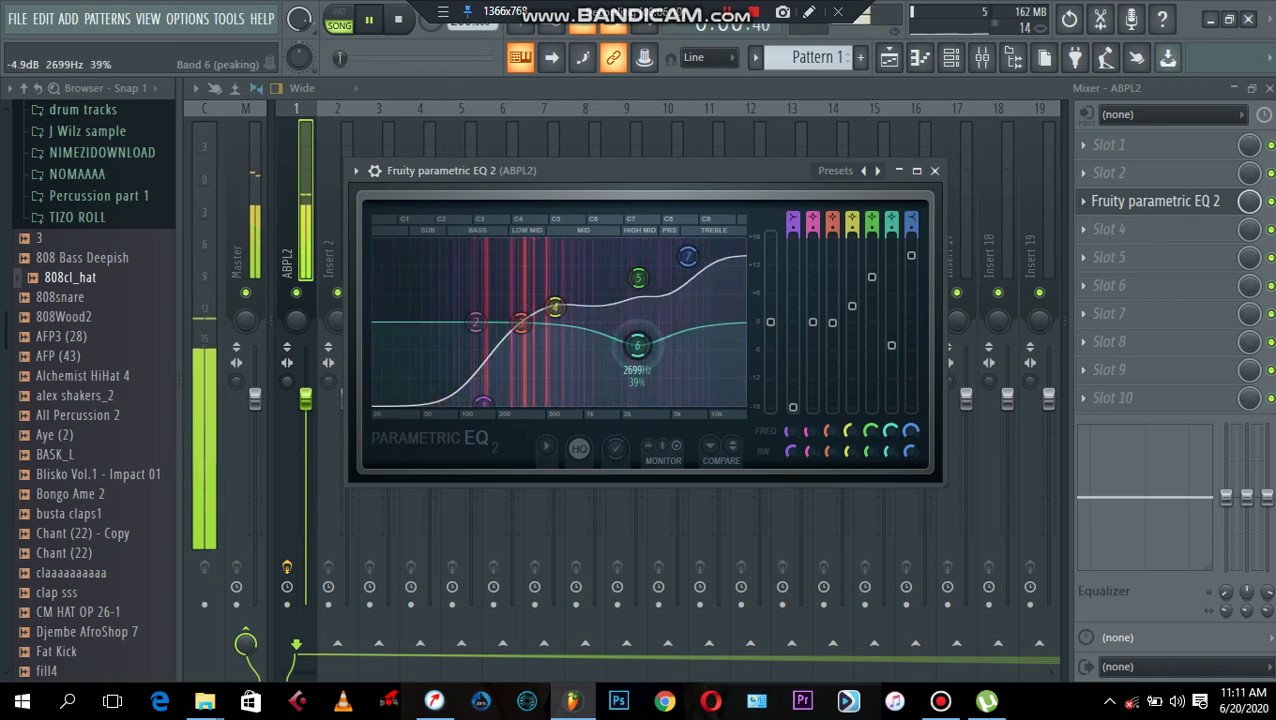
left_click_drag(642, 321, 574, 333)
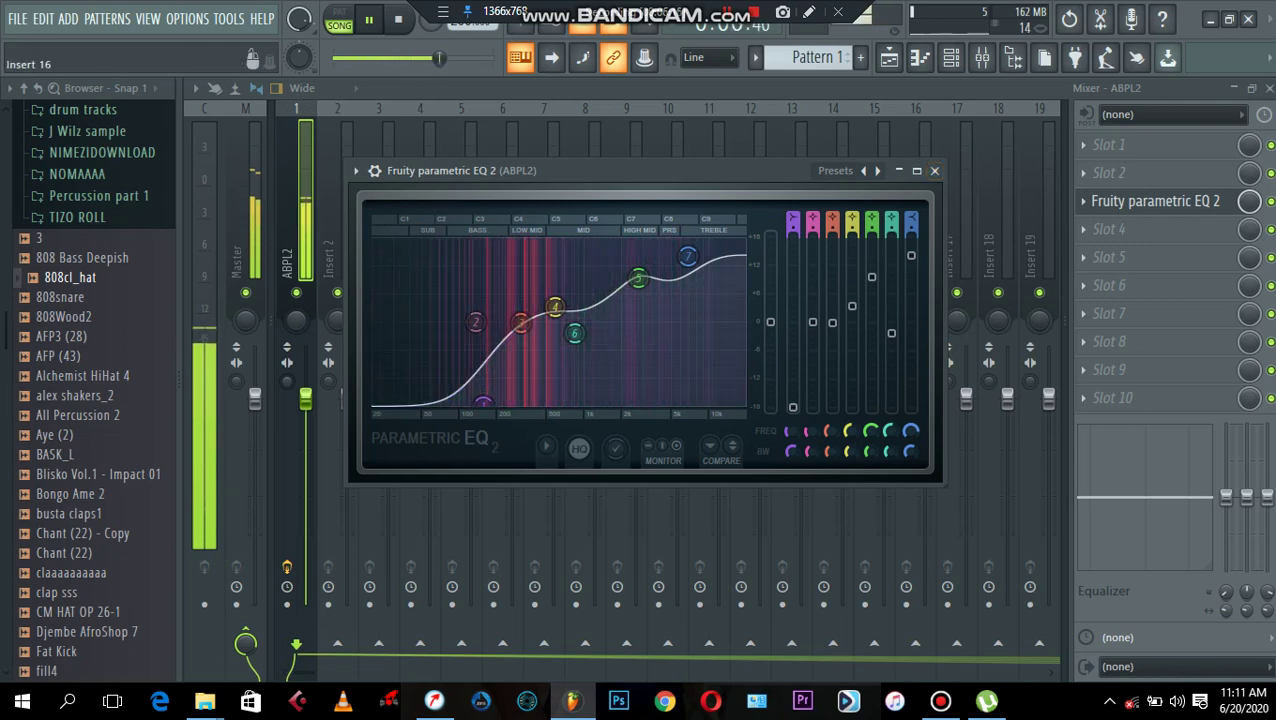
Close the equalizer, then load Fruity Delay 2 into slot 4 of the ABPL2 mixer track.
left_click(934, 170)
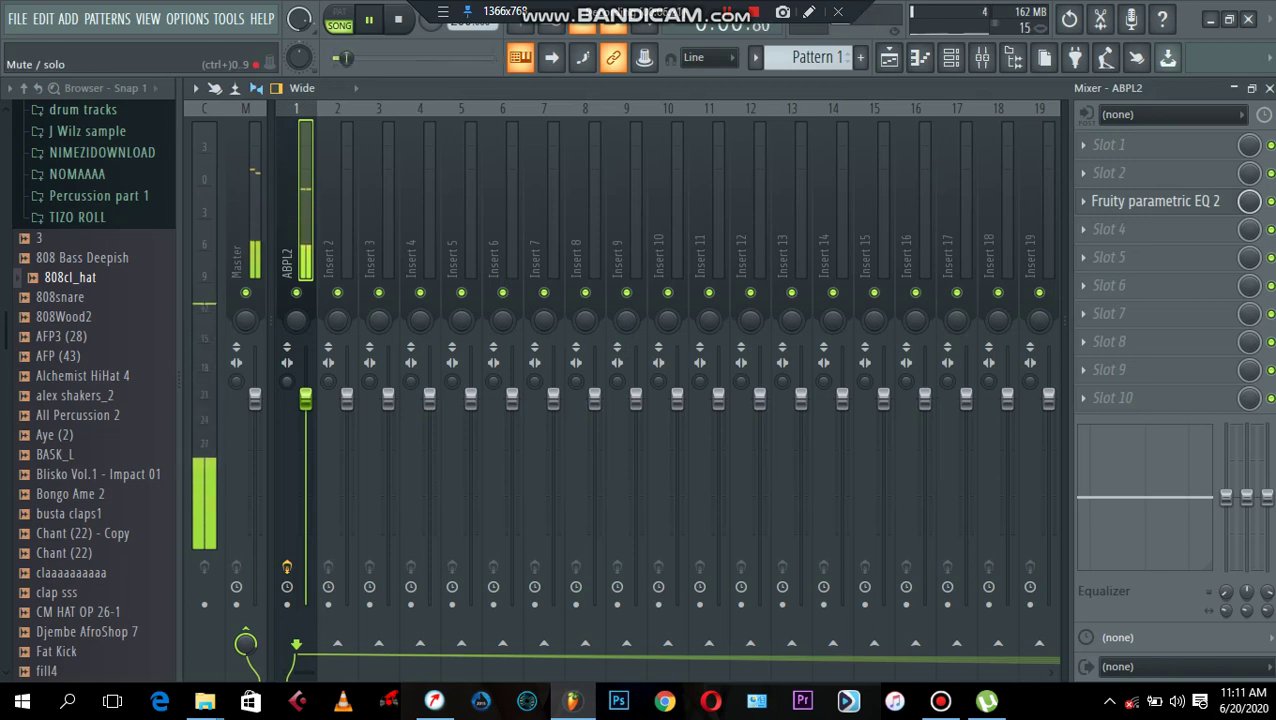
key("space")
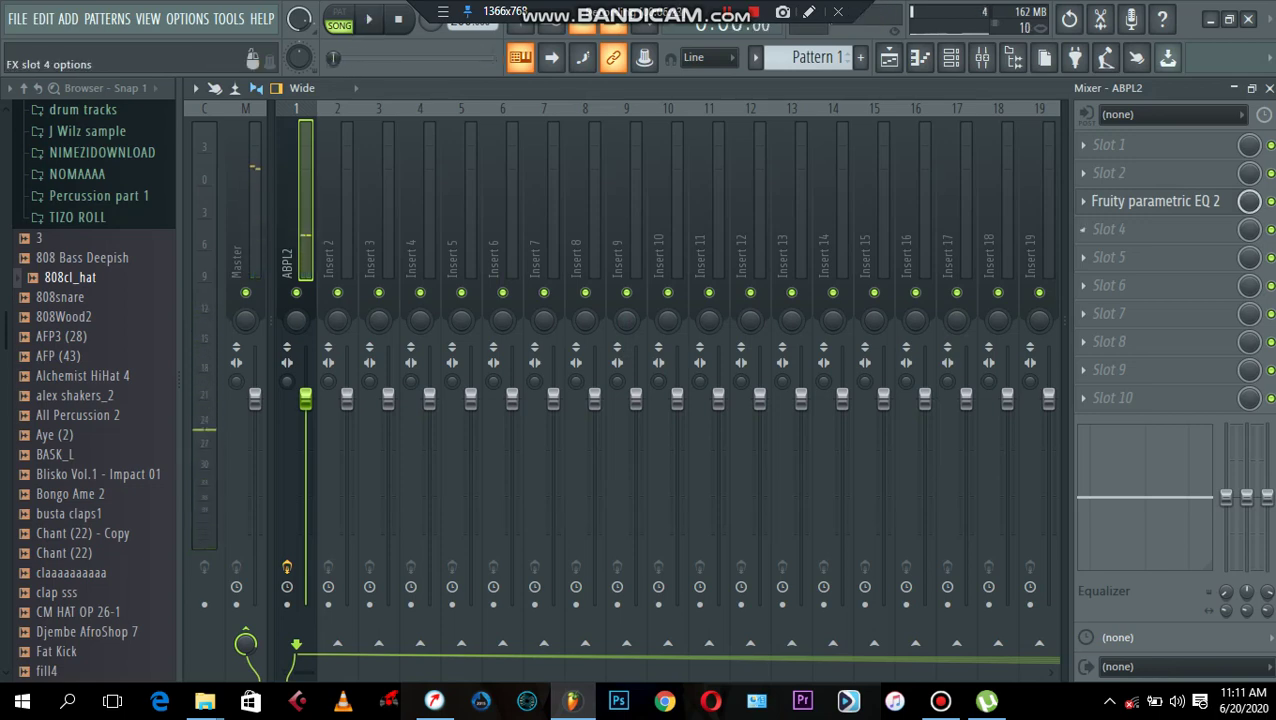
left_click(1108, 229)
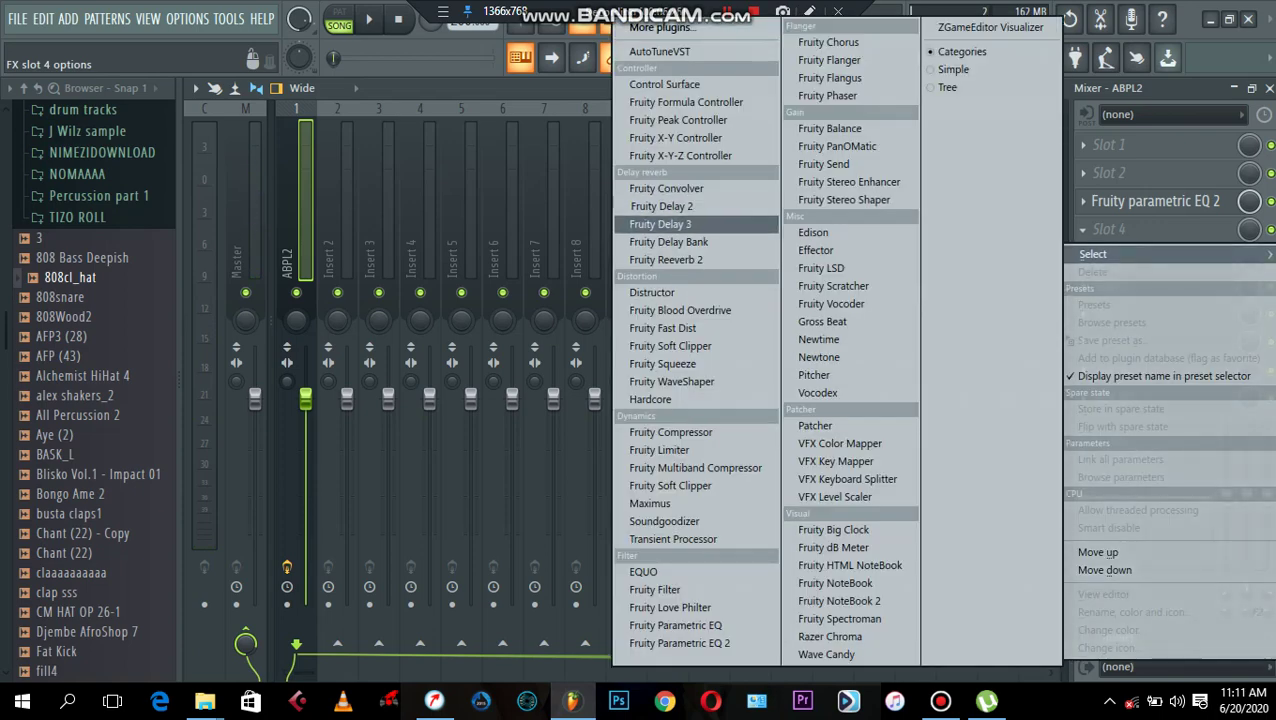
left_click(660, 206)
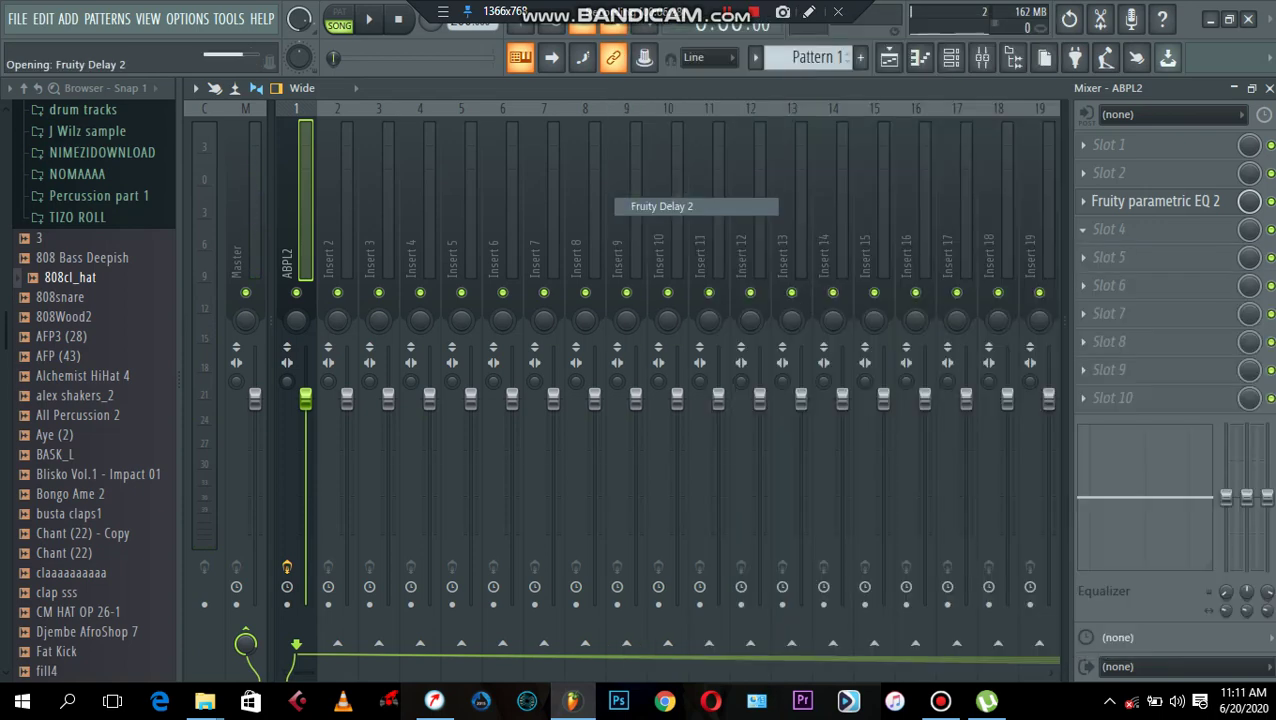
left_click_drag(480, 345, 548, 168)
During playback, raise Fruity Delay 2's time, shift its stereo offset to the right, and lower its input volume and feedback cutoff slightly.
key("space")
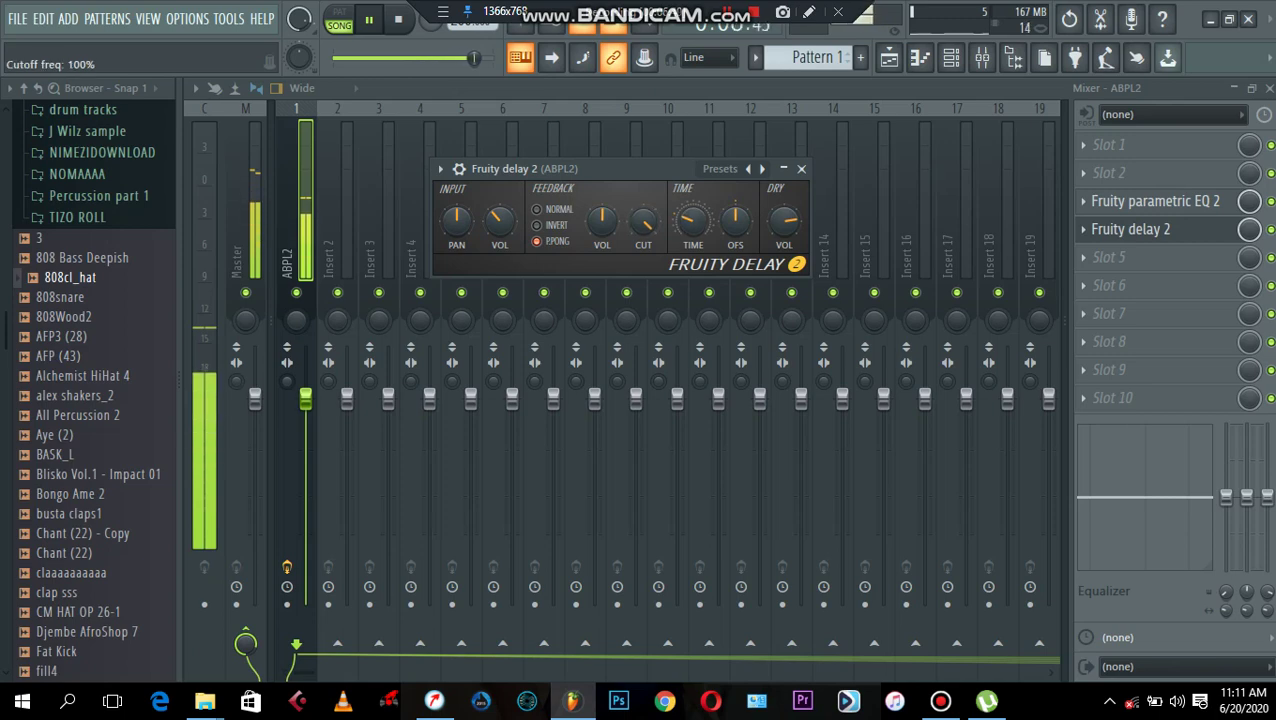
left_click_drag(735, 221, 735, 201)
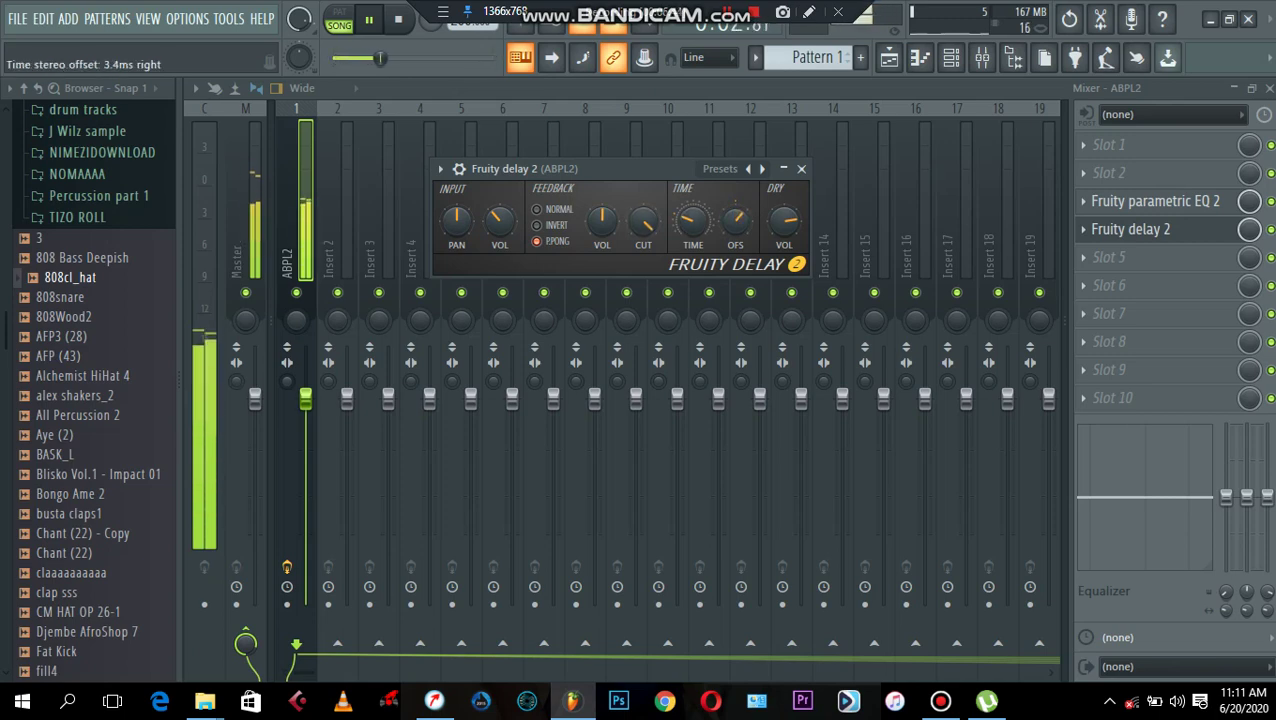
left_click_drag(693, 221, 693, 207)
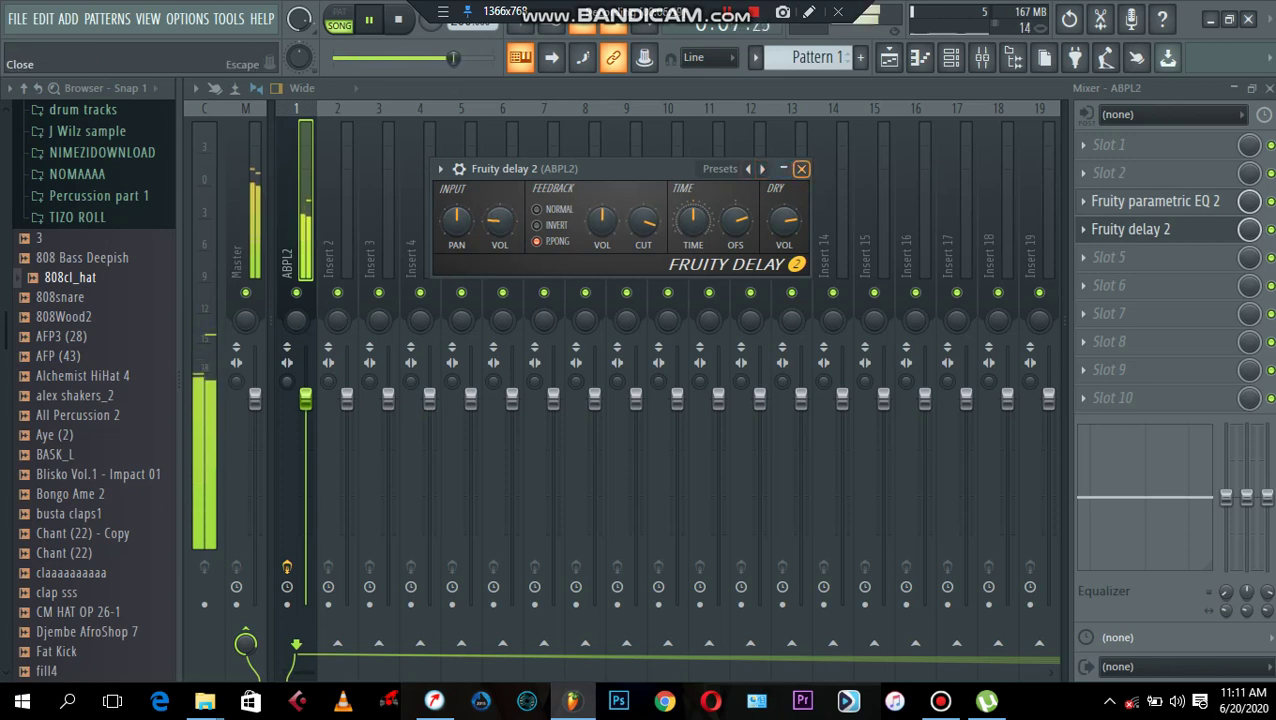
left_click(801, 168)
key("space")
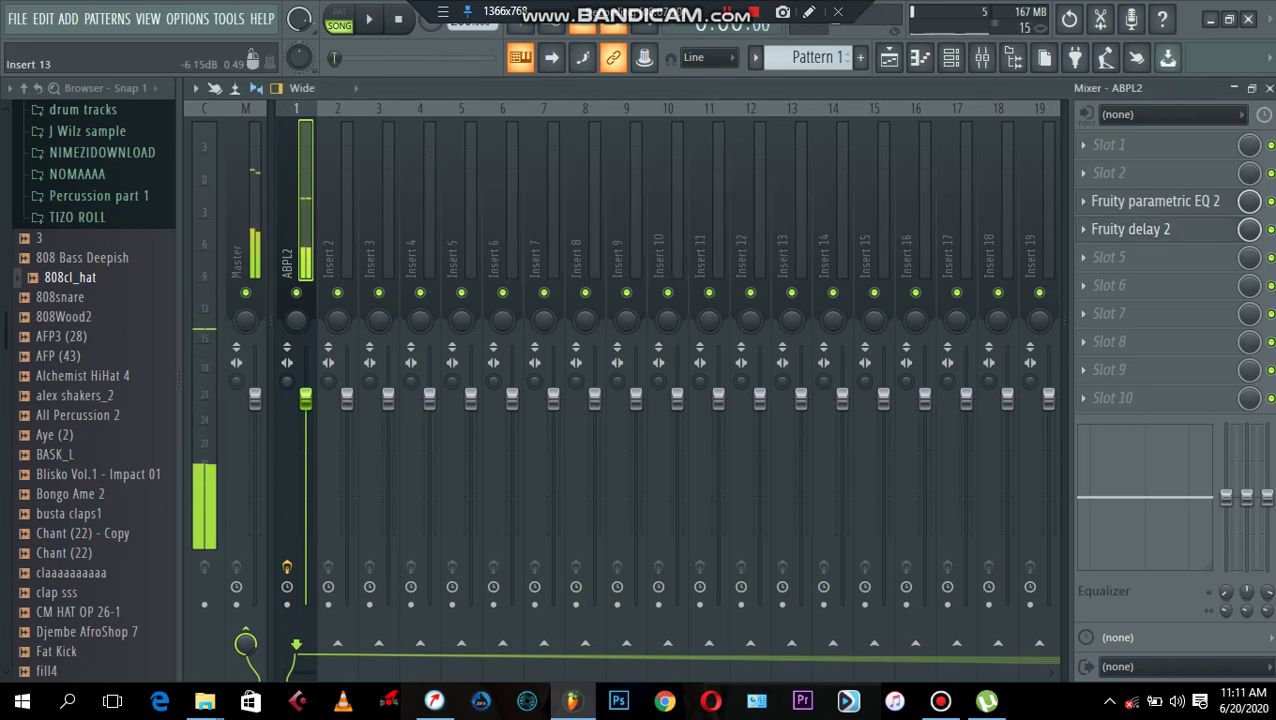
Try Fruity Flanger, Fruity Phaser and Fruity Chorus in slot 5 of the ABPL2 mixer track.
left_click(1108, 257)
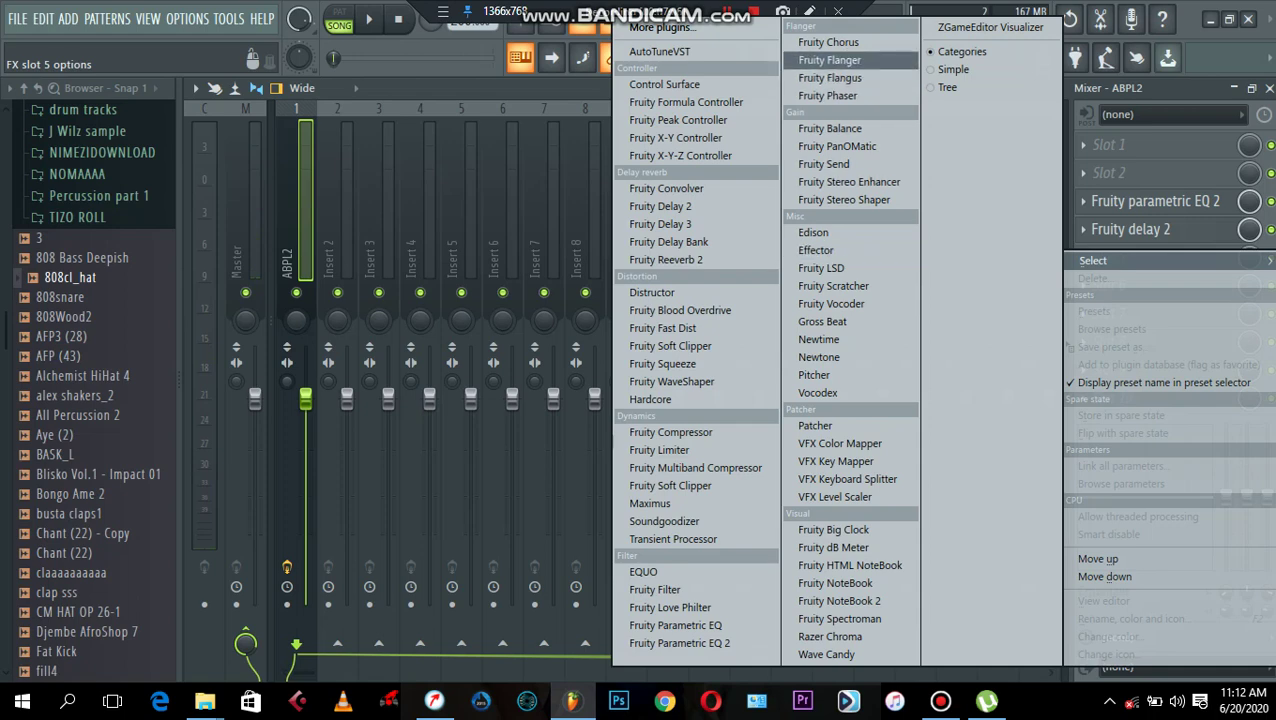
left_click(830, 60)
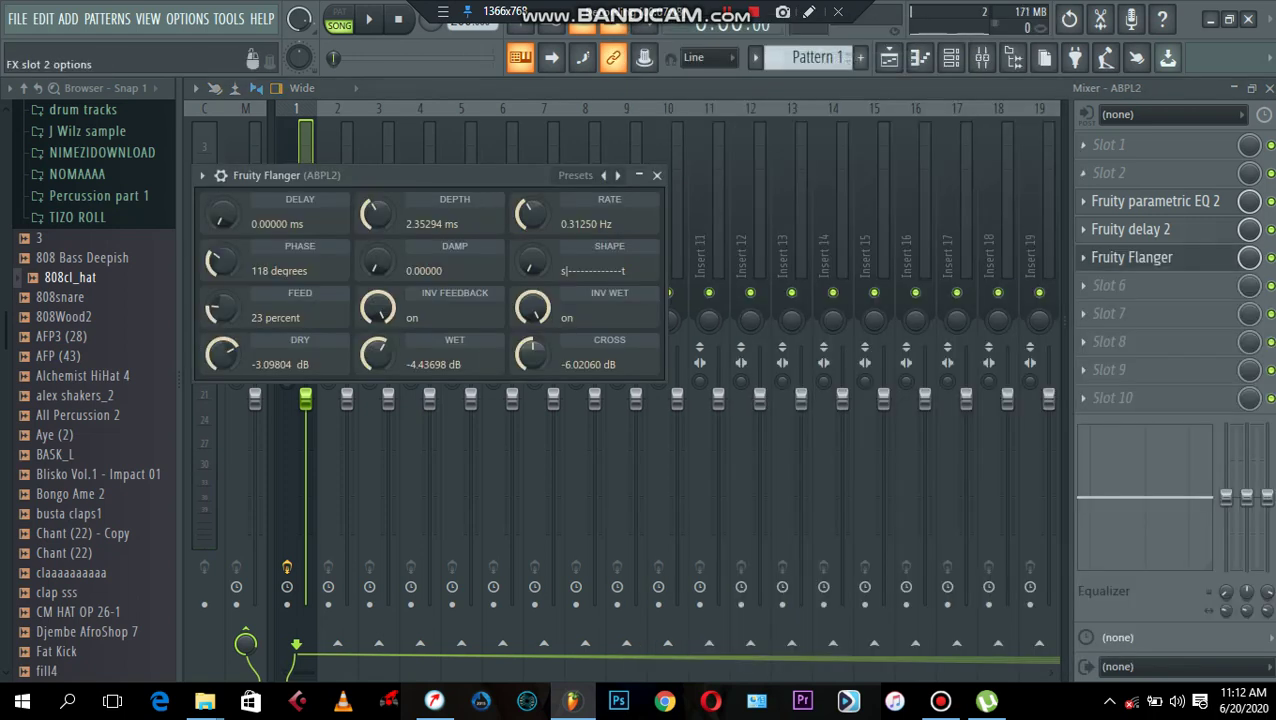
left_click(1083, 257)
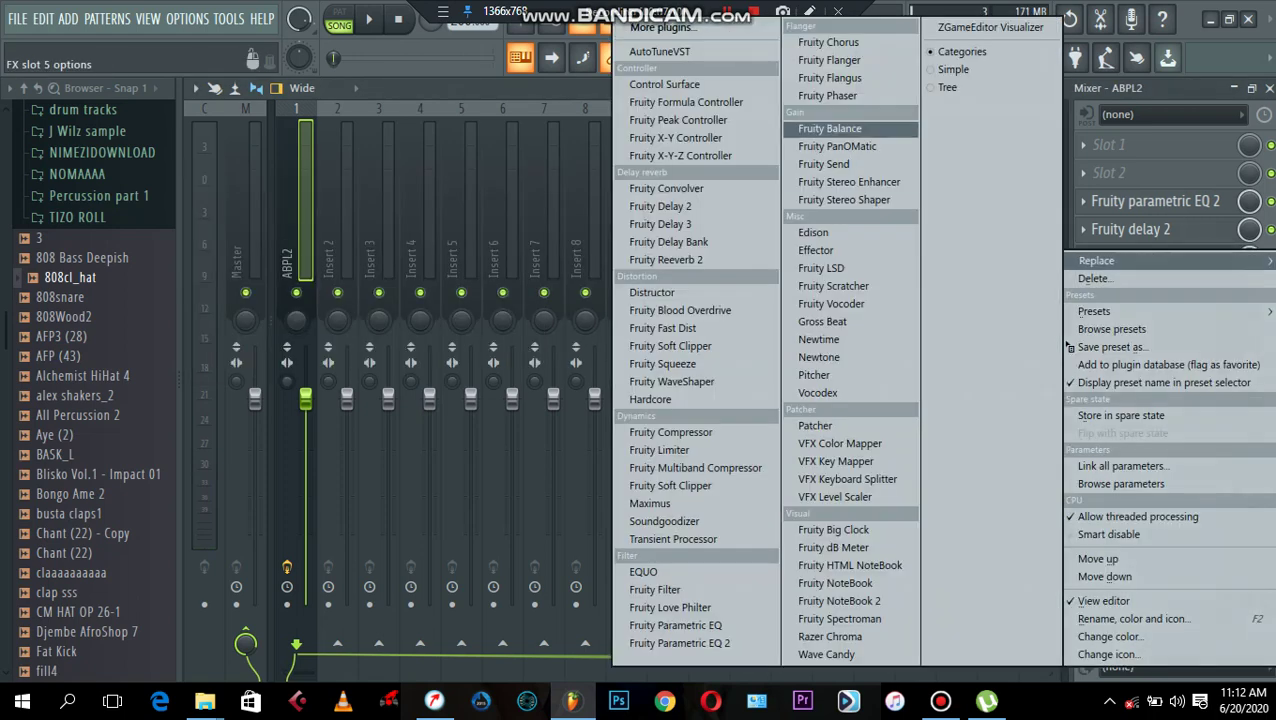
left_click(828, 95)
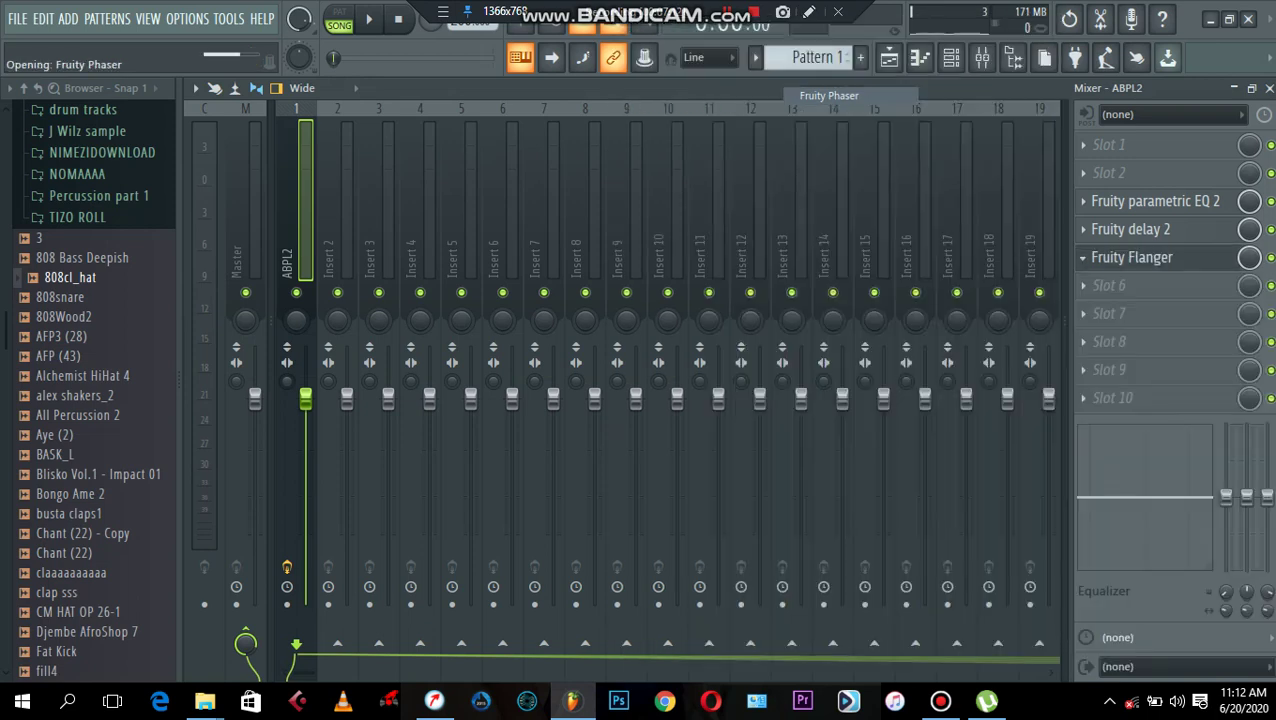
left_click(1083, 257)
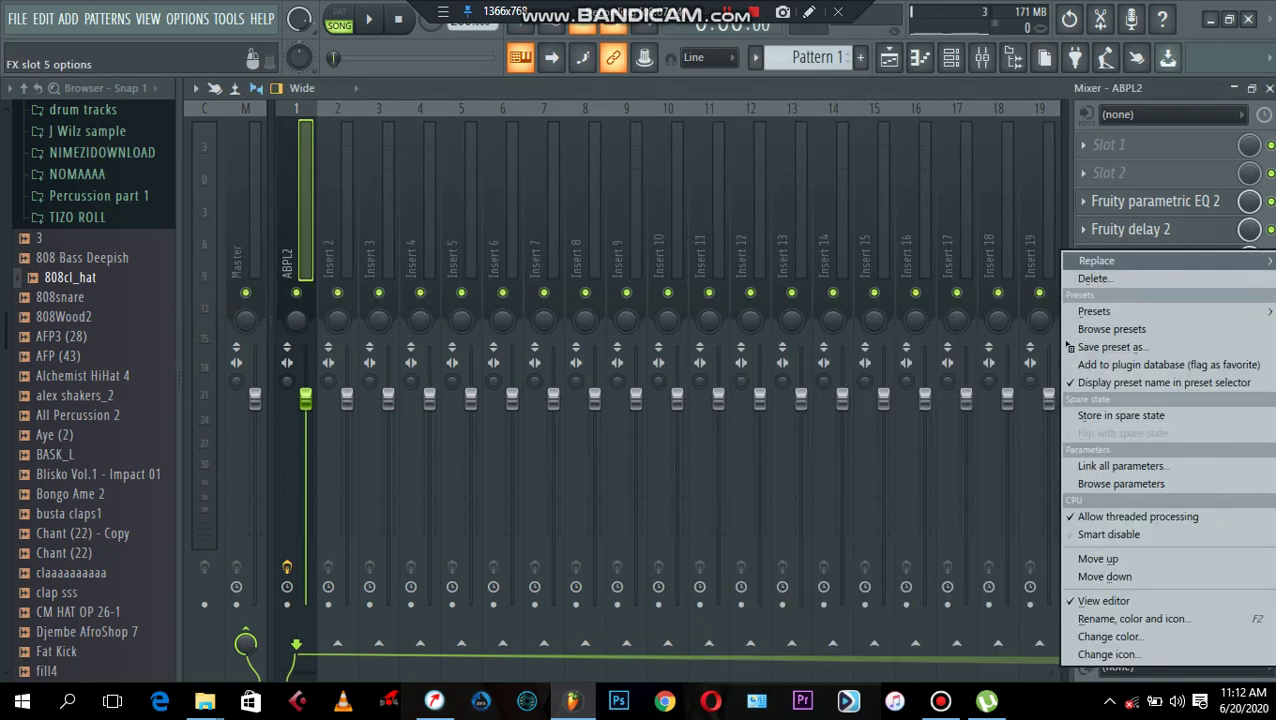
mouse_move(1090, 260)
left_click(829, 42)
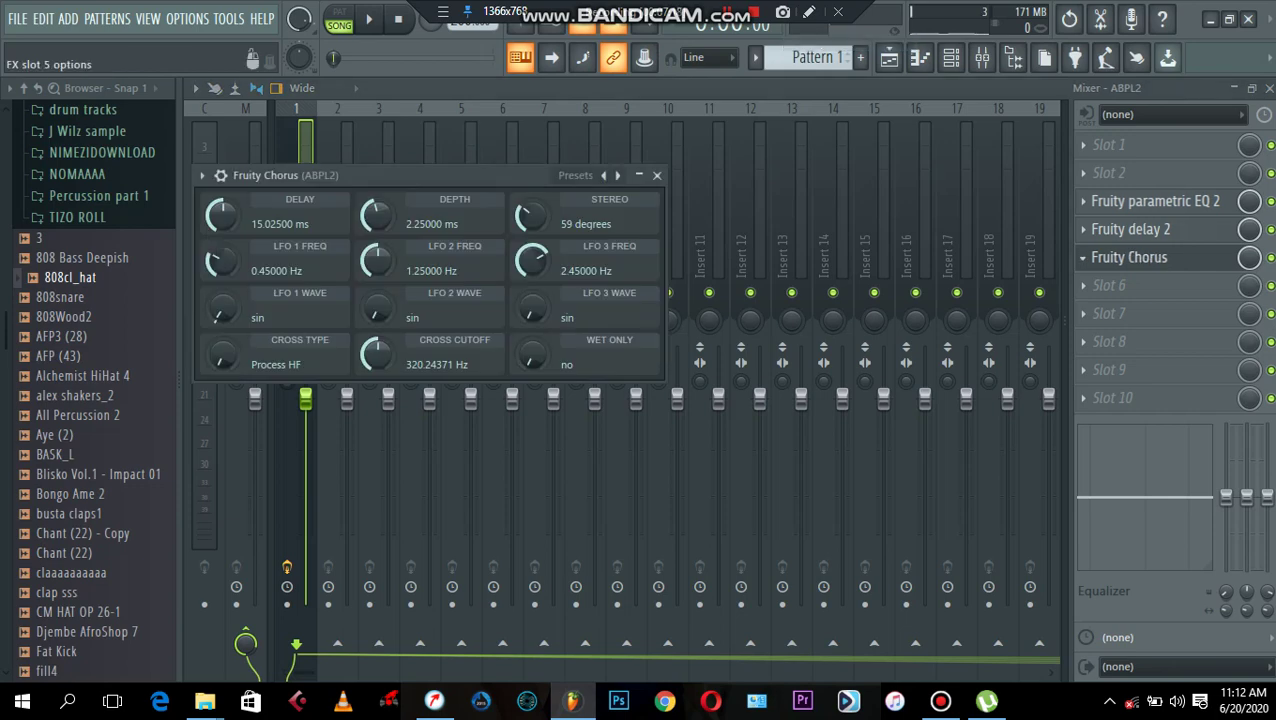
left_click(1083, 257)
left_click(830, 60)
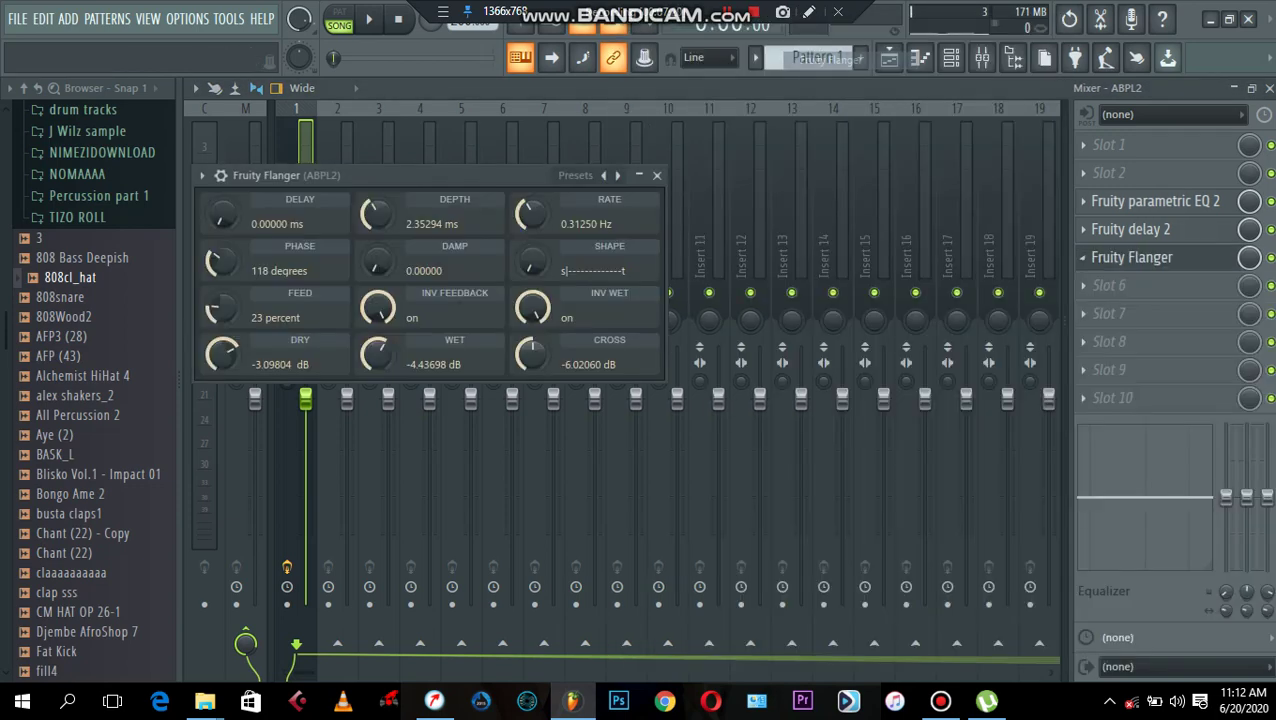
Replace the slot 5 effect with Fruity Flangus and move its window toward the middle of the mixer.
left_click(1083, 257)
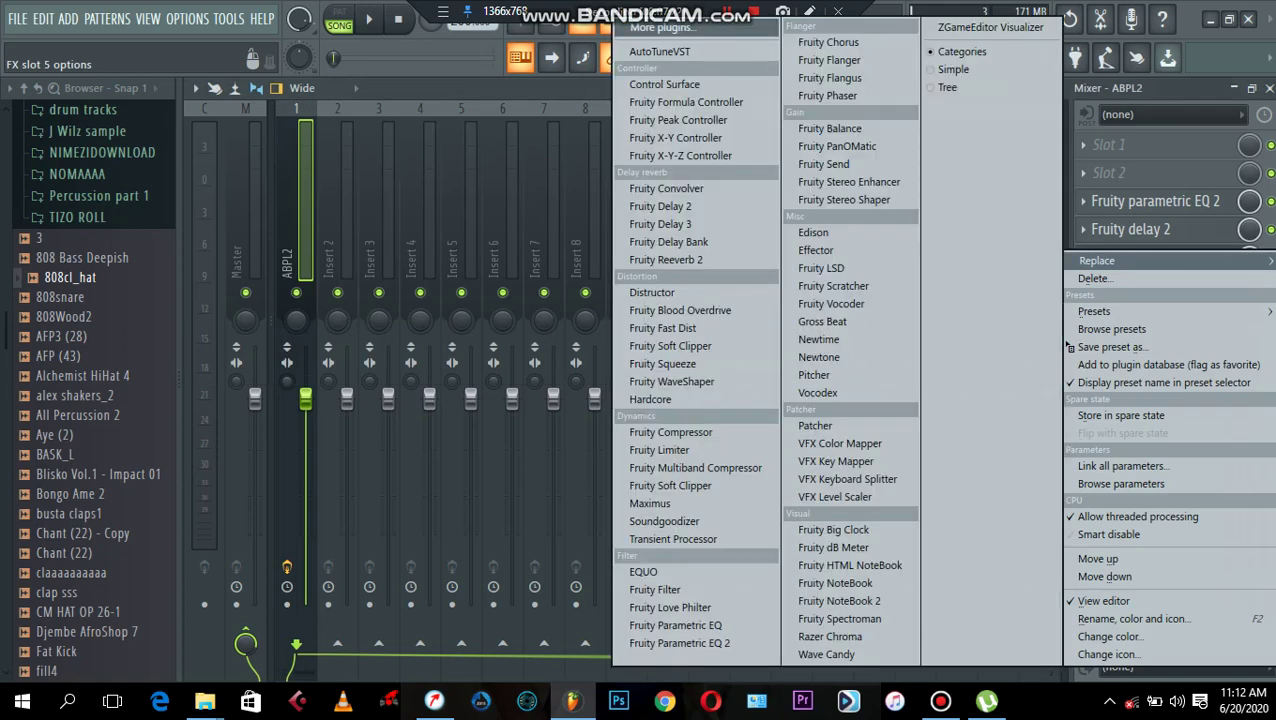
left_click(830, 76)
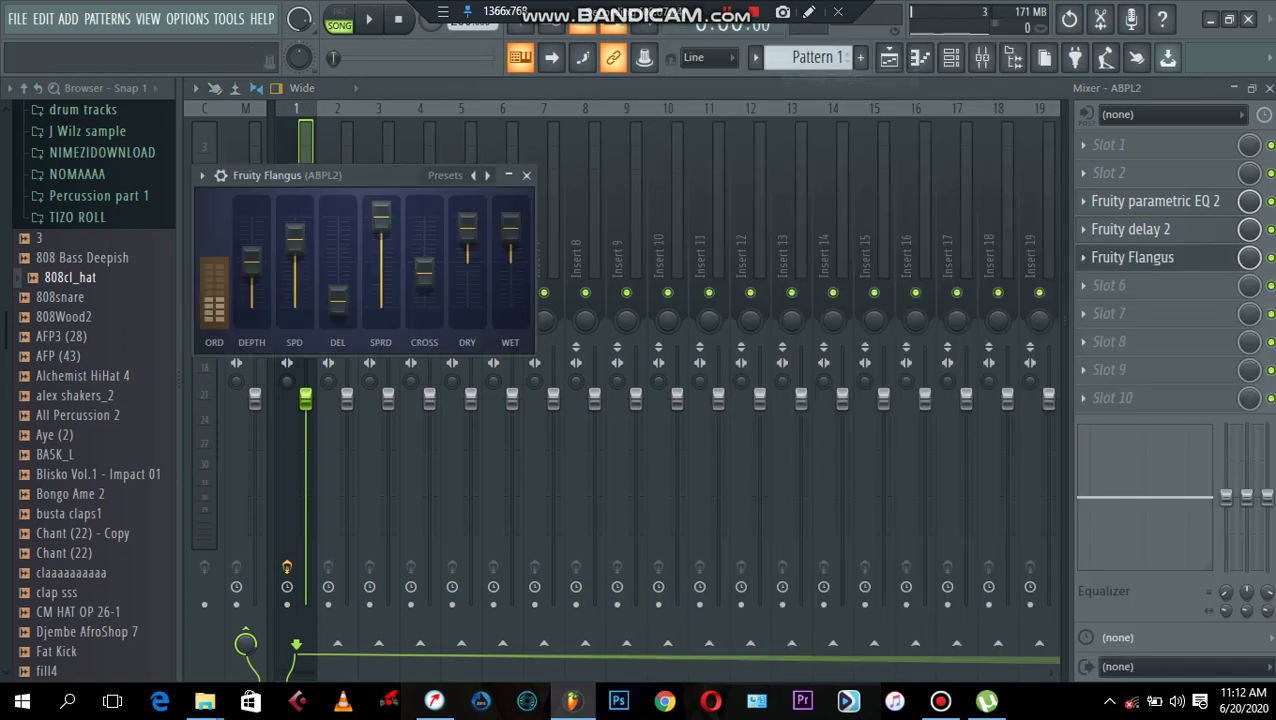
left_click_drag(300, 175, 620, 210)
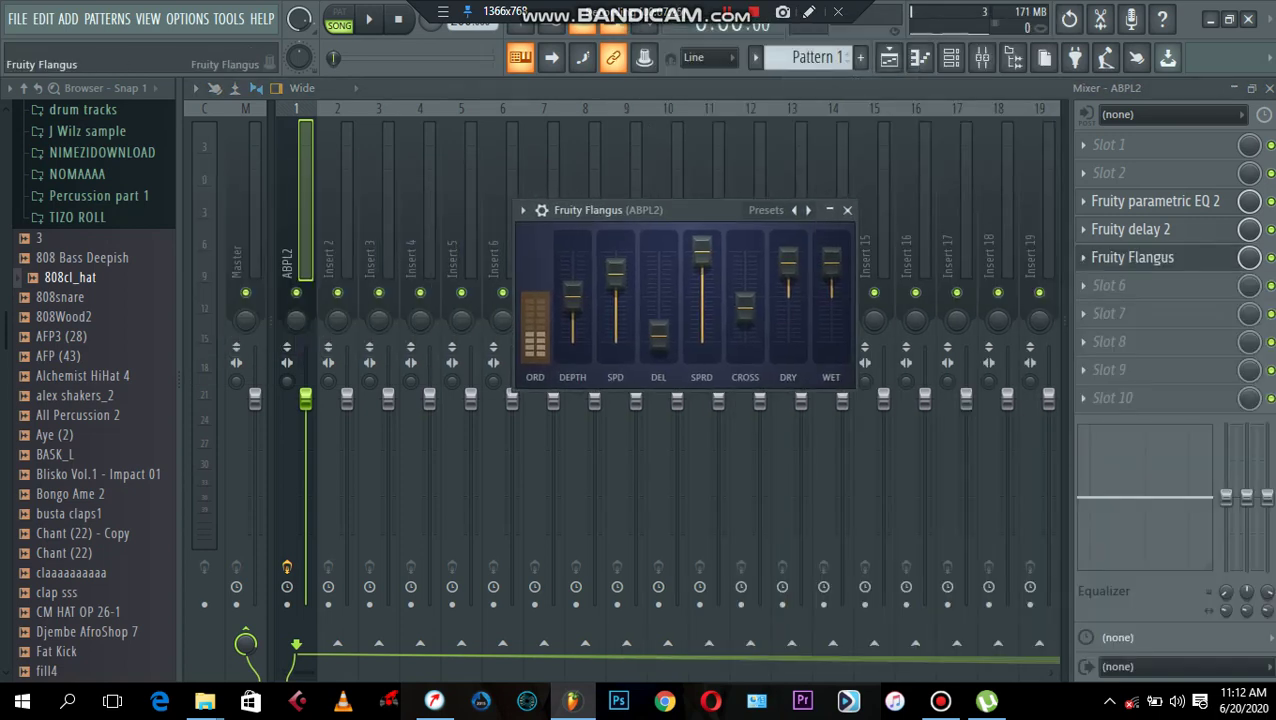
During playback, try lower wet and dry levels in Fruity Flangus, with the delay at 0%.
key("space")
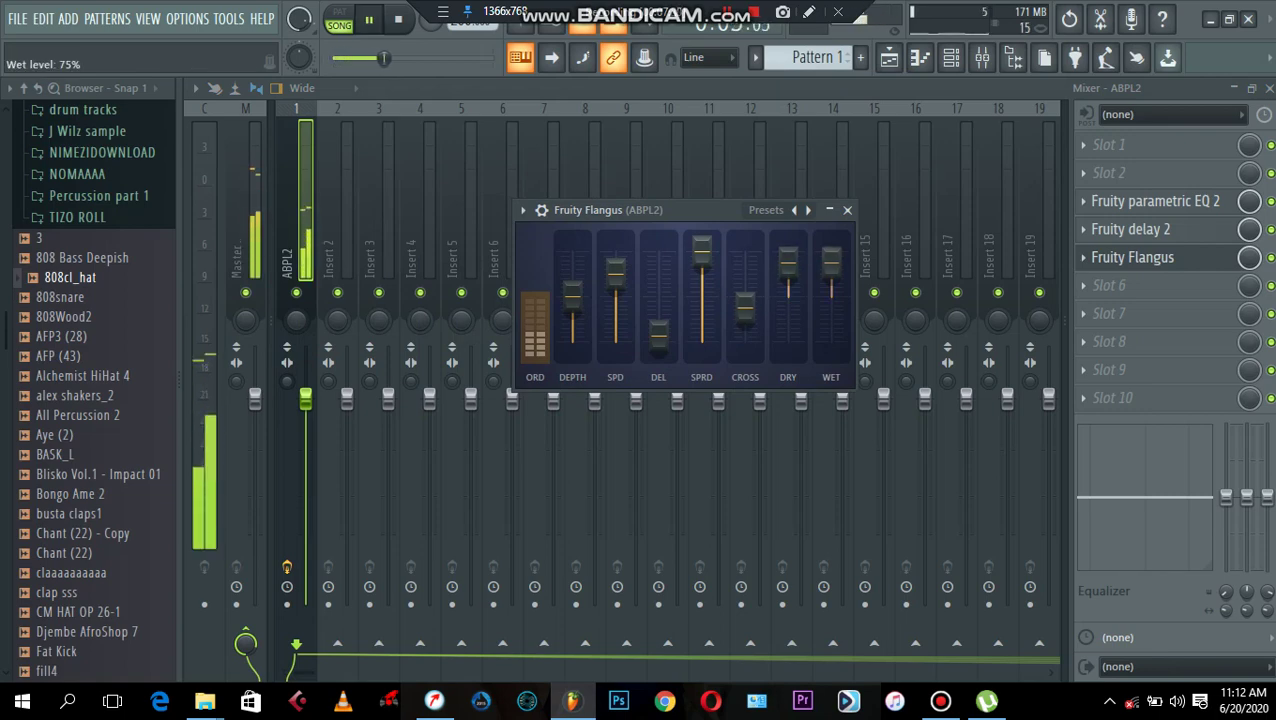
left_click_drag(831, 262, 831, 313)
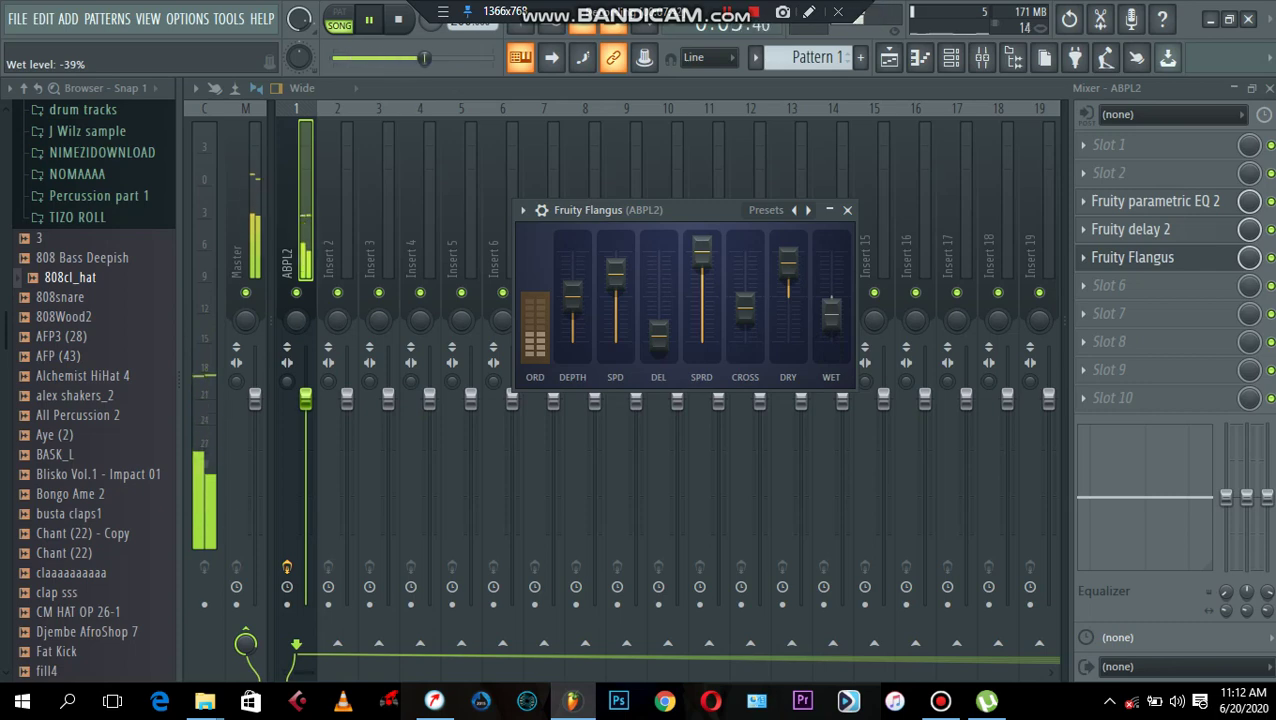
key("space")
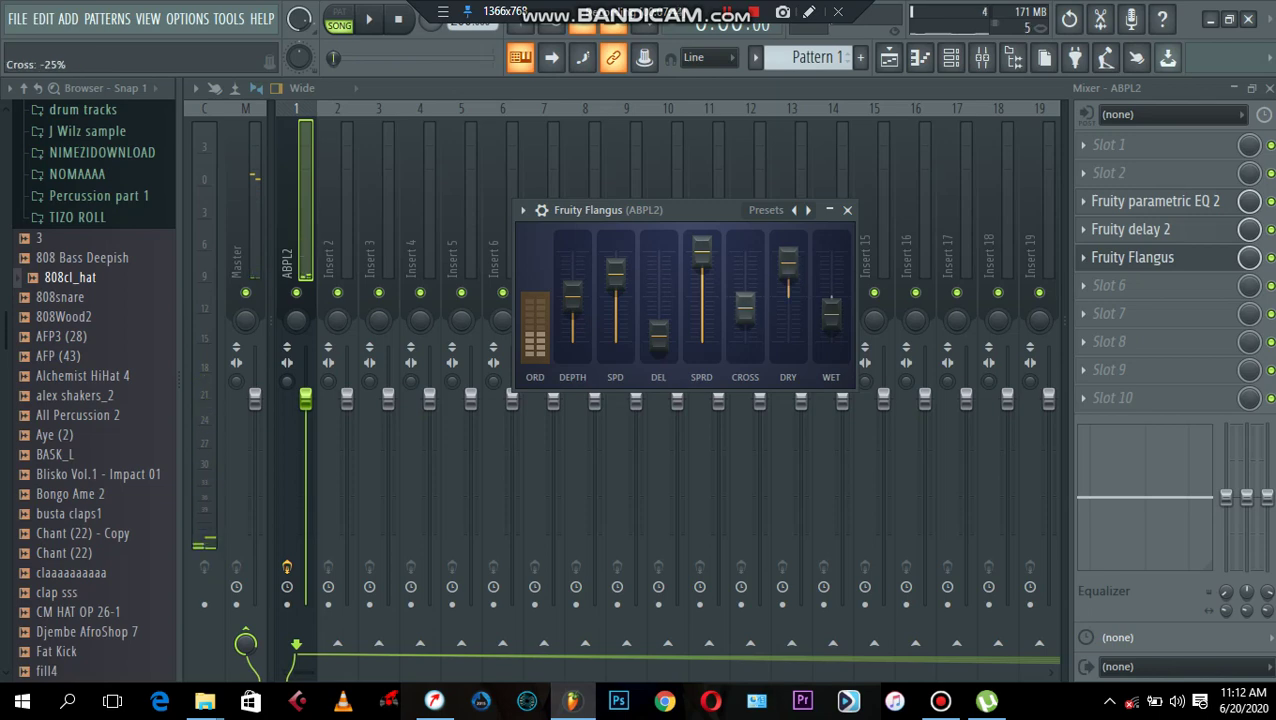
key("space")
mouse_move(788, 262)
left_mouse_down()
mouse_move(788, 340)
mouse_move(788, 265)
left_mouse_up()
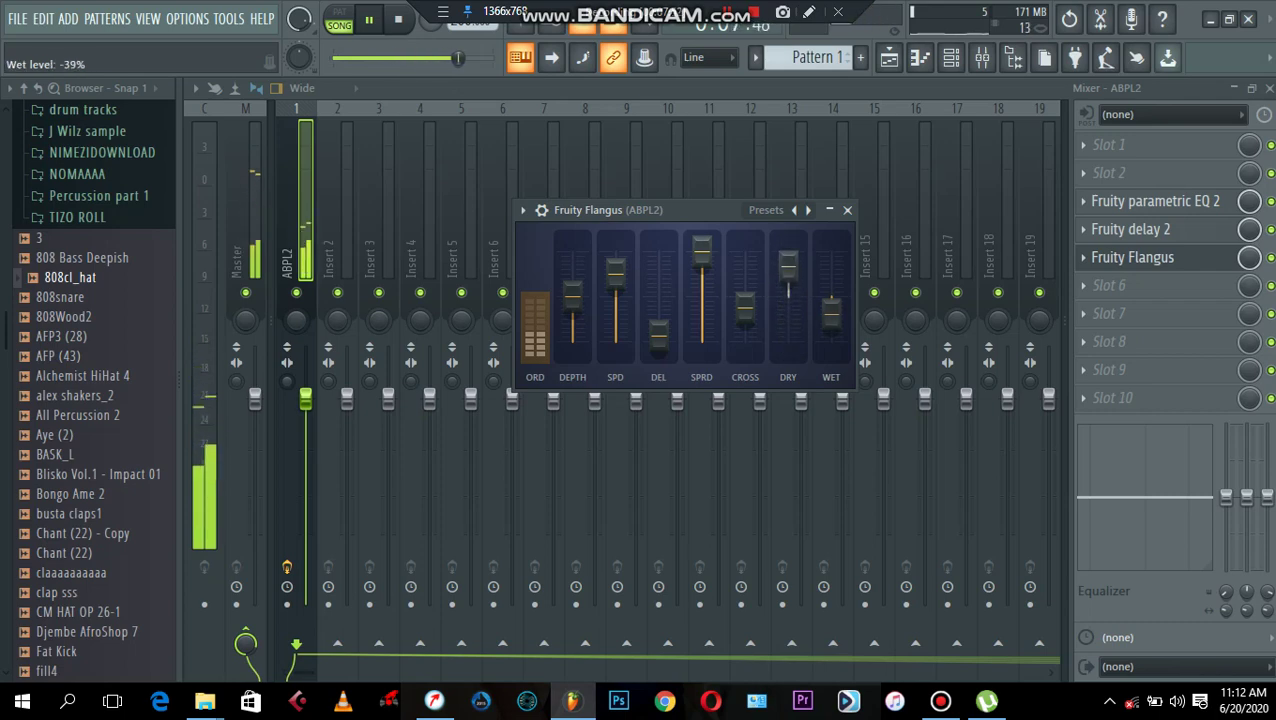
left_click_drag(831, 314, 831, 285)
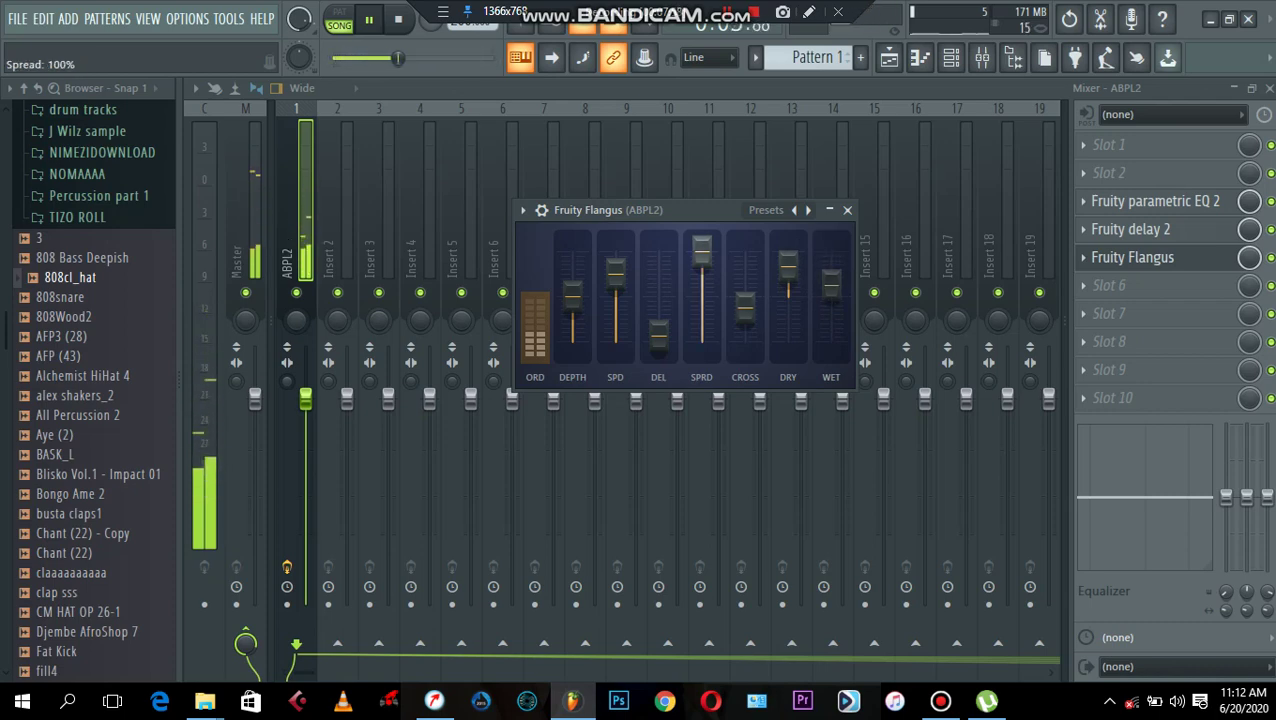
mouse_move(658, 335)
left_mouse_down()
mouse_move(658, 250)
mouse_move(658, 335)
left_mouse_up()
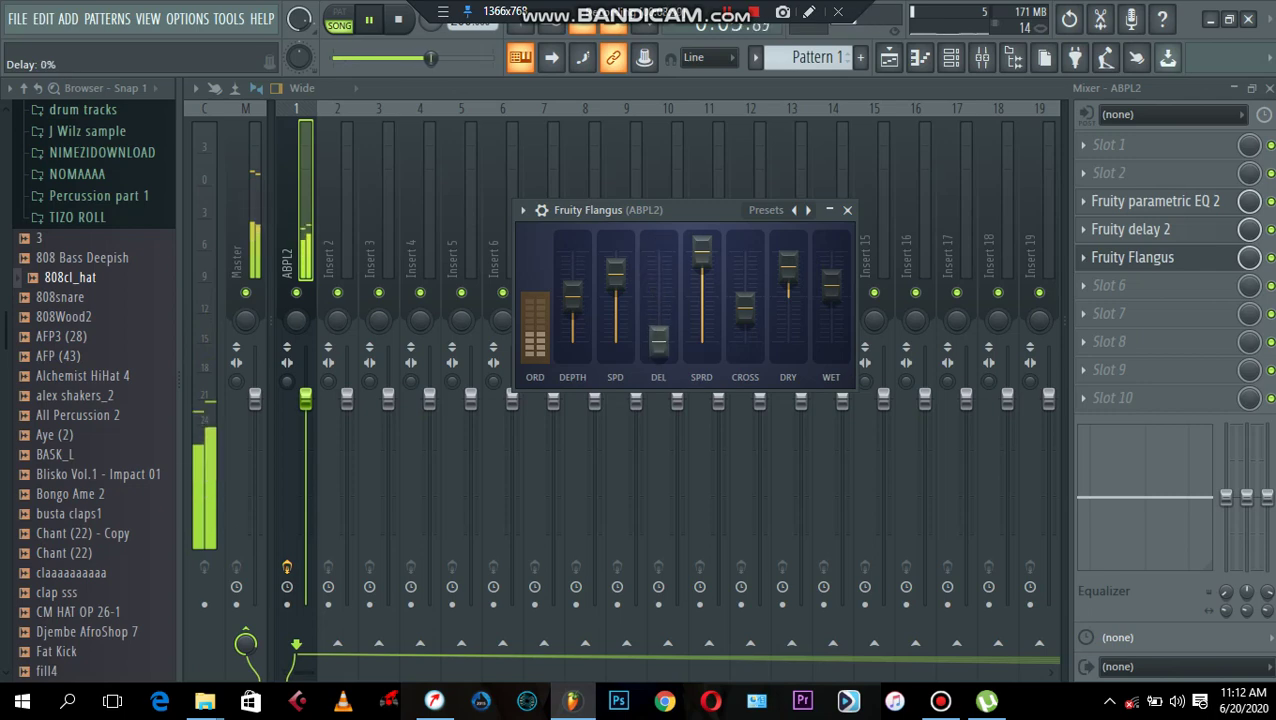
Apply the Deep chorus preset to Fruity Flangus and reduce the mix level of its effect slot.
left_click(808, 210)
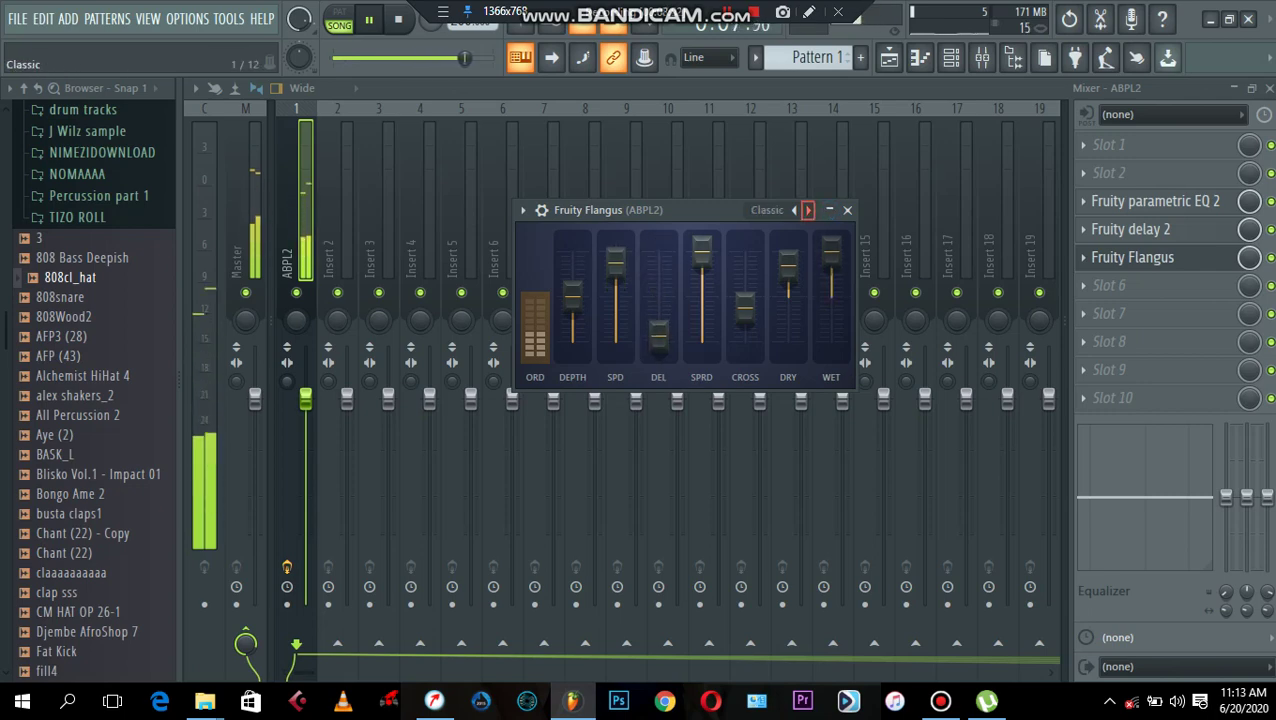
left_click(808, 210)
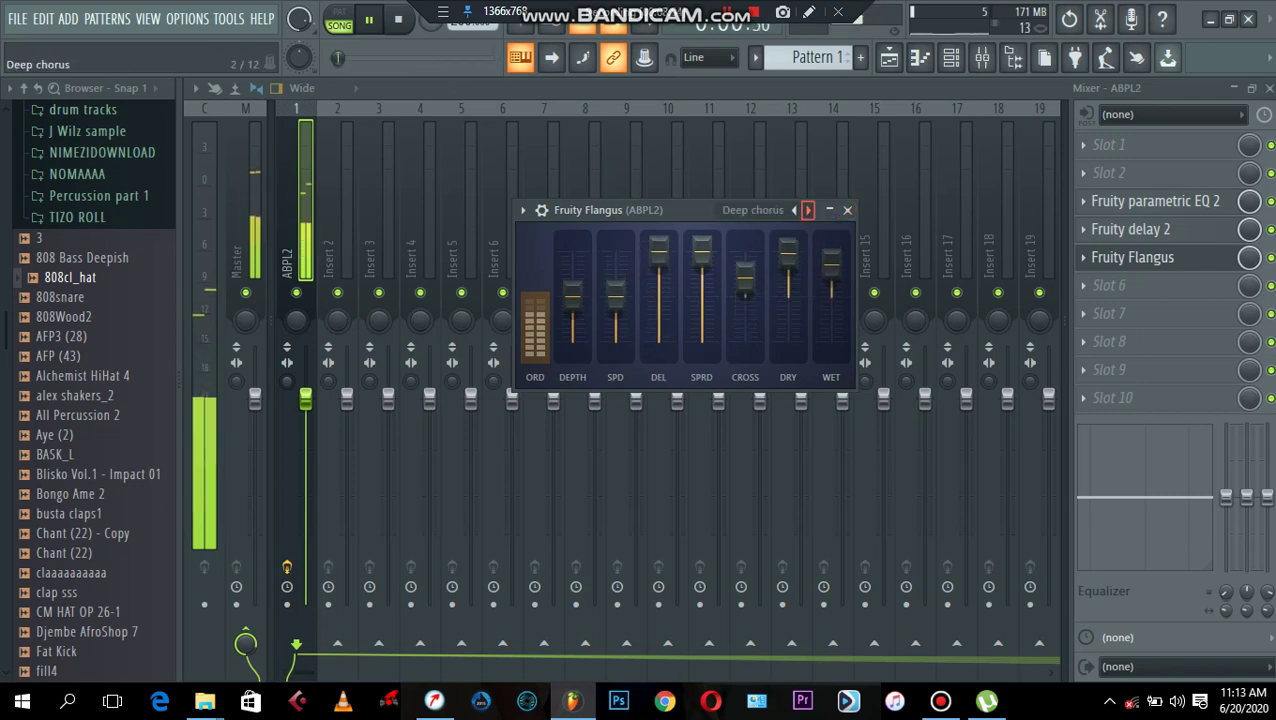
left_click(847, 210)
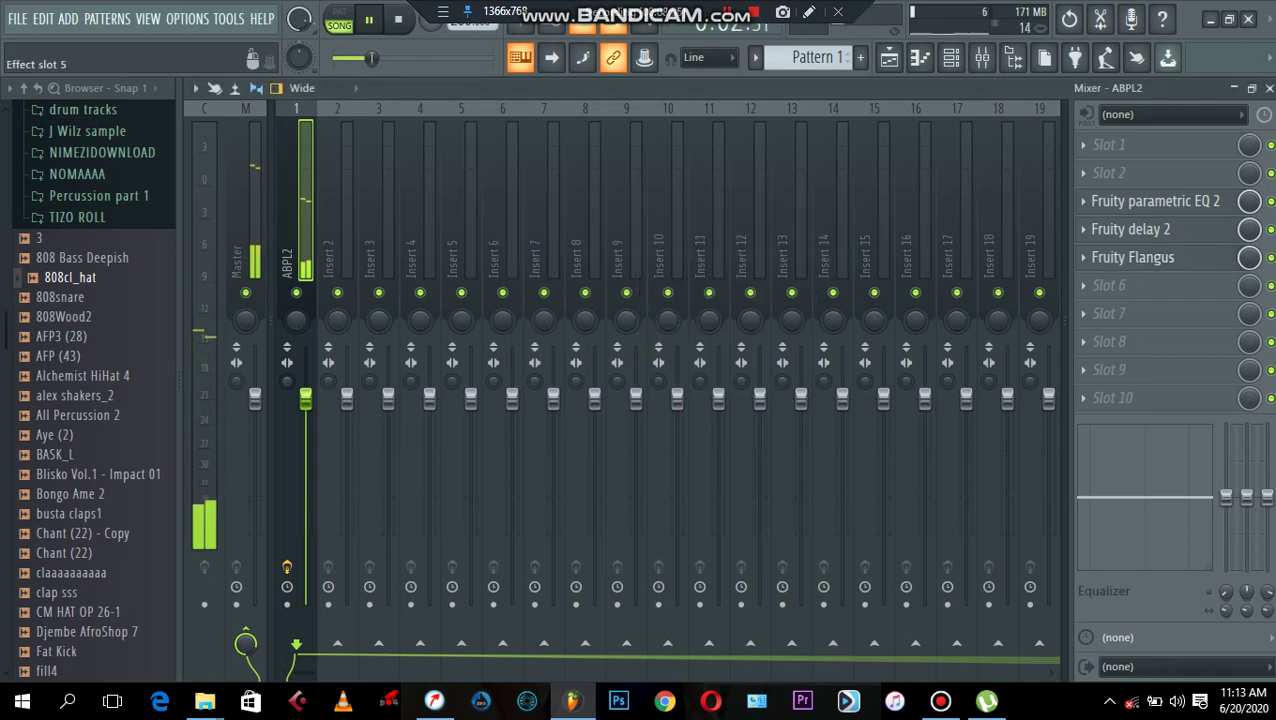
left_click_drag(363, 57, 397, 57)
key("space")
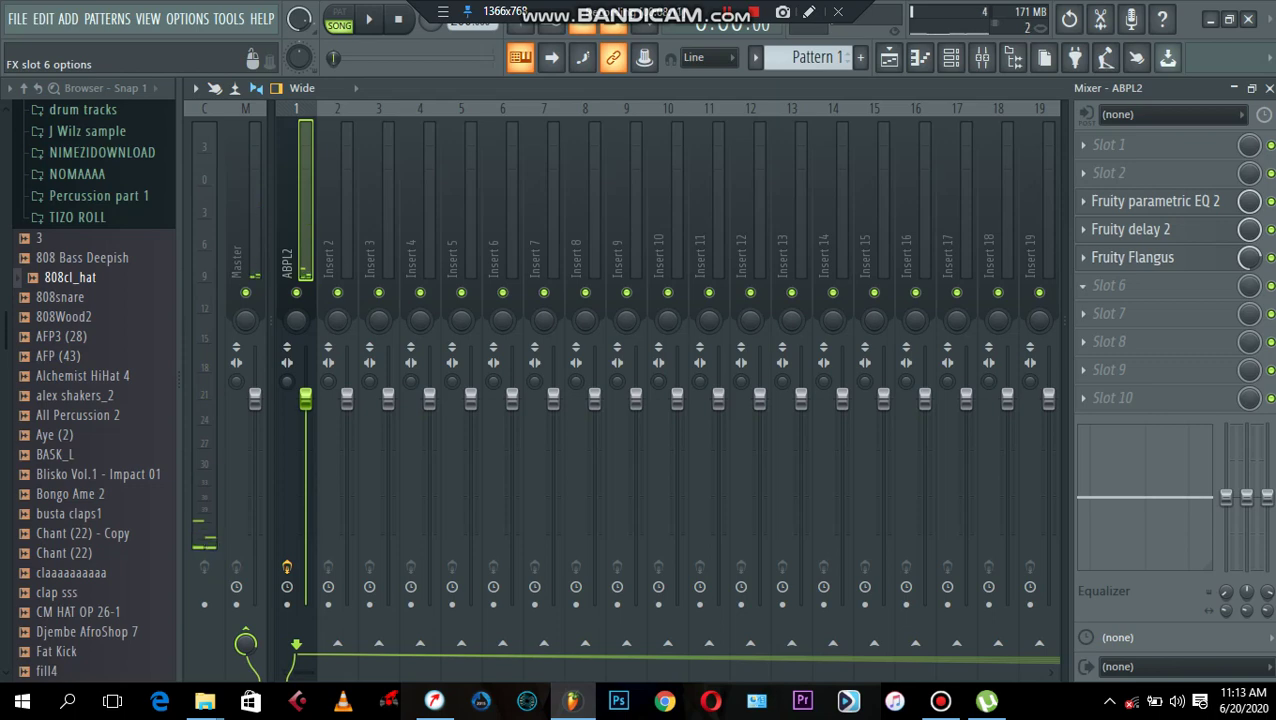
Load Fruity Reeverb 2 into slot 6 of the ABPL2 mixer track and move its window toward the middle of the mixer.
left_click(1082, 285)
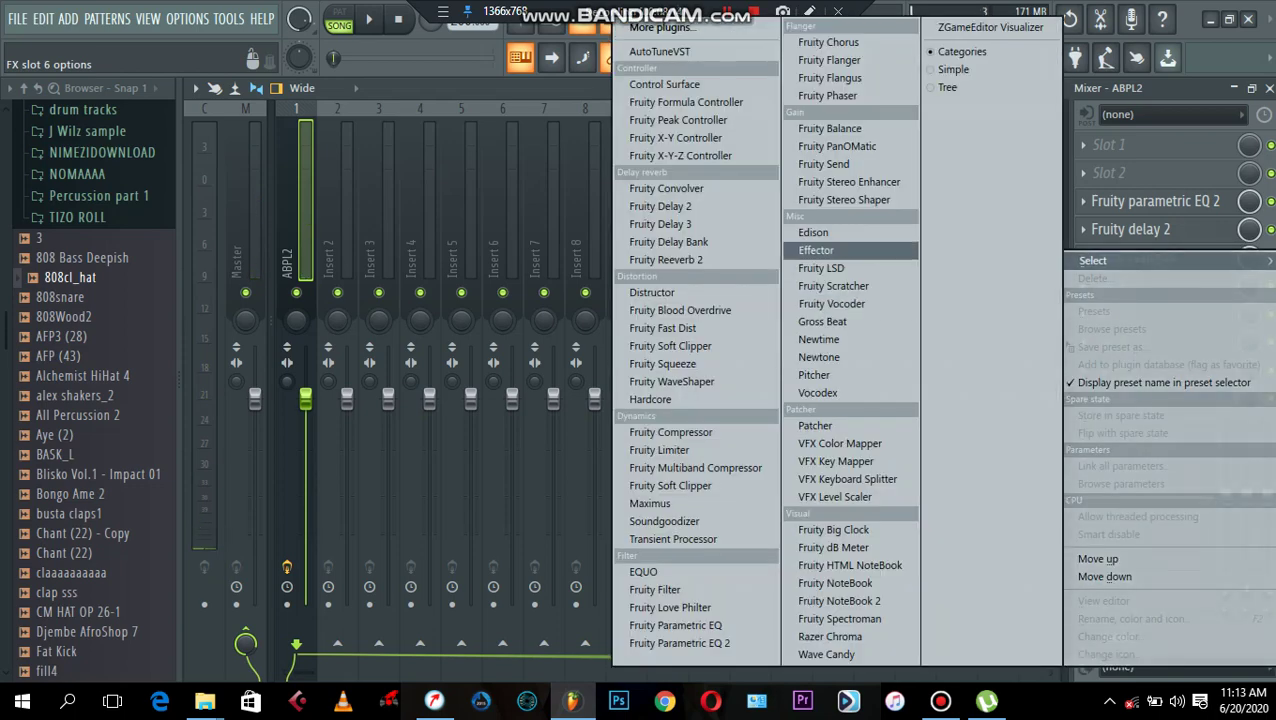
left_click(818, 251)
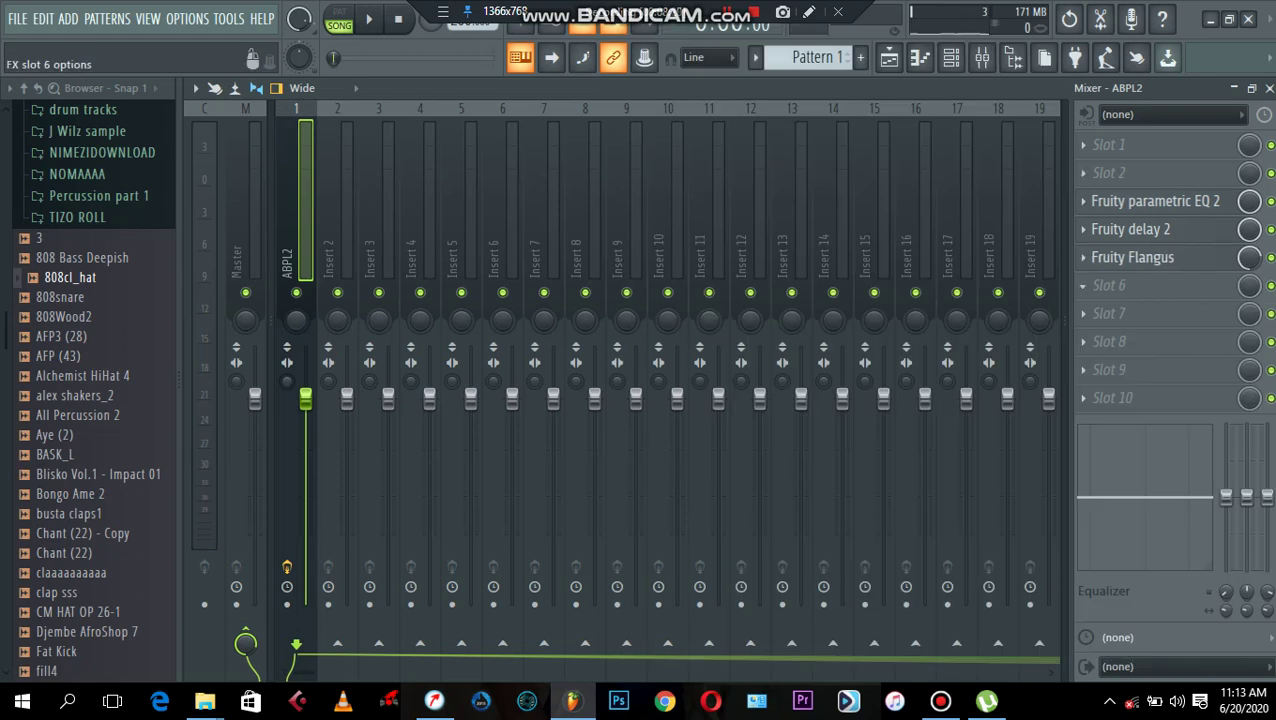
left_click(1082, 285)
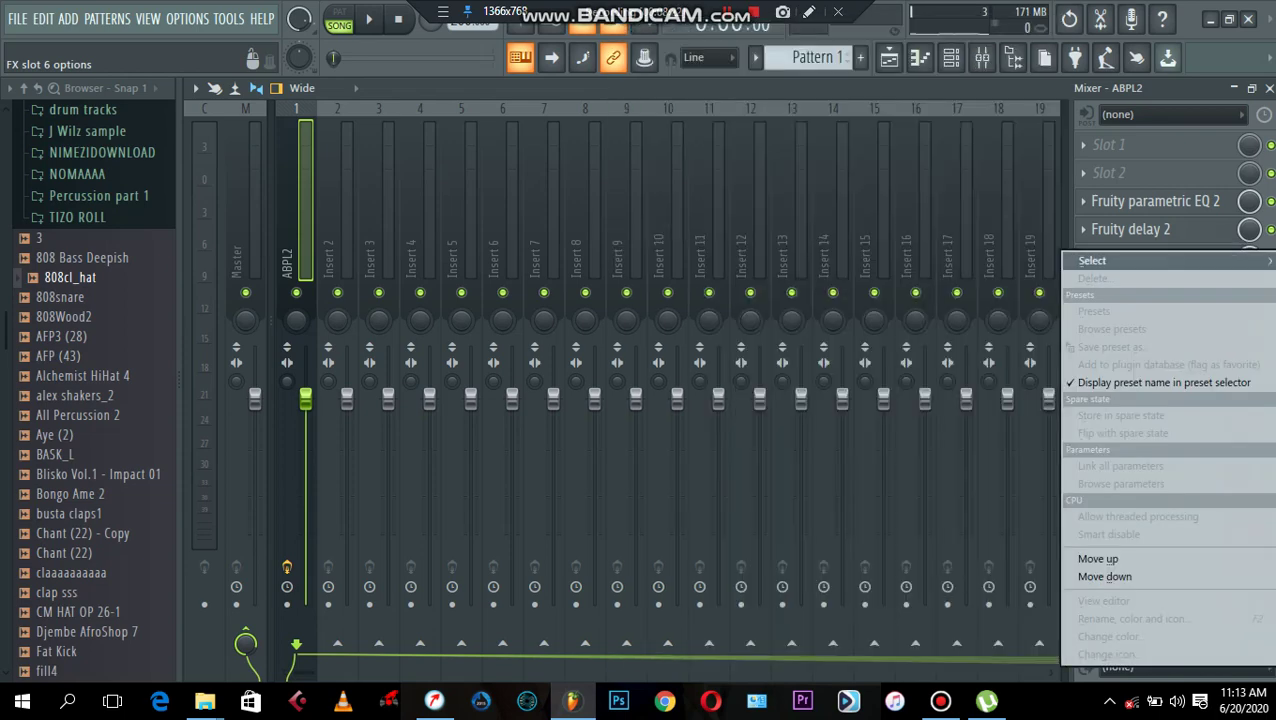
mouse_move(1095, 260)
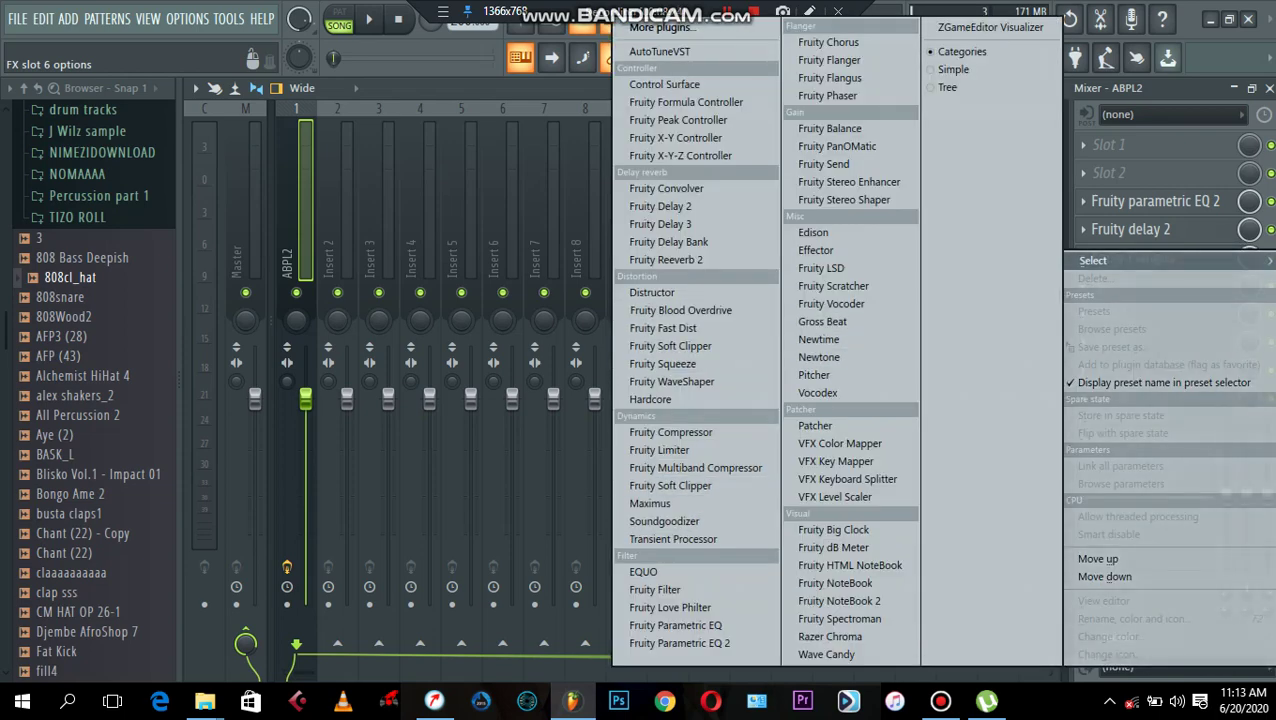
left_click(666, 259)
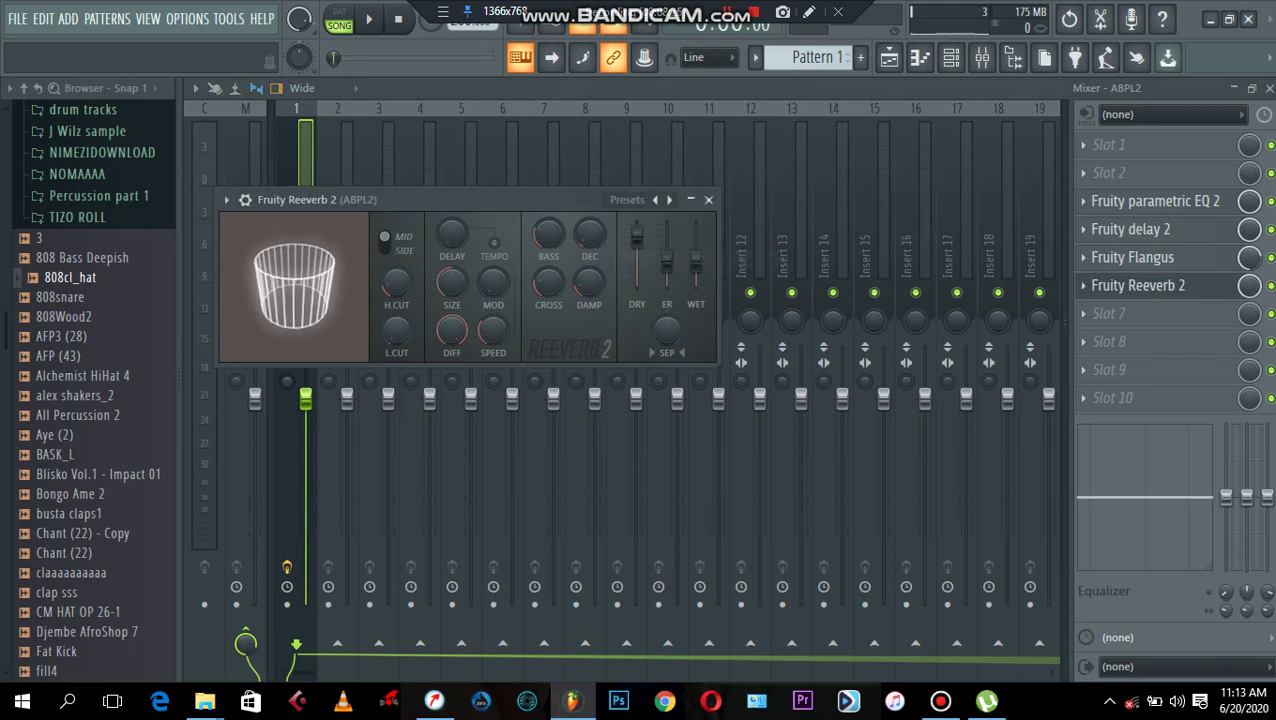
left_click_drag(500, 200, 646, 203)
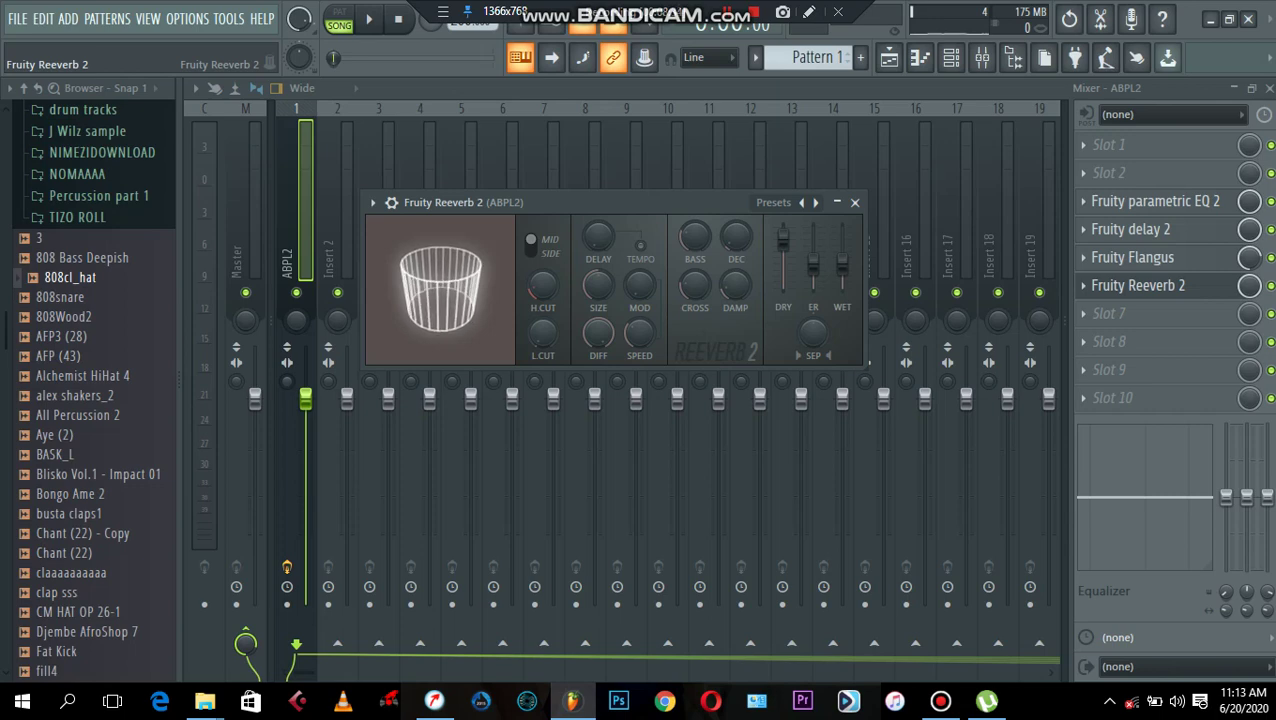
During playback, adjust the high cut in Fruity Reeverb 2 and set the room size to 79.
key("space")
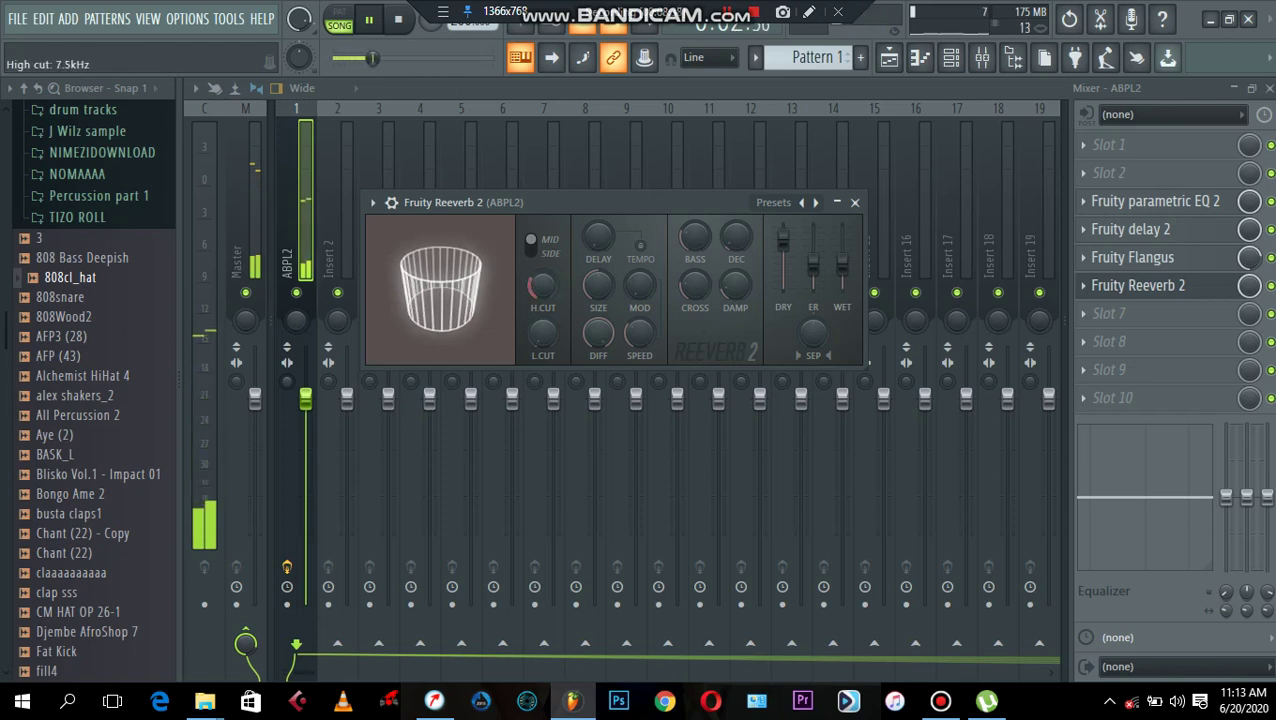
left_click_drag(598, 286, 598, 256)
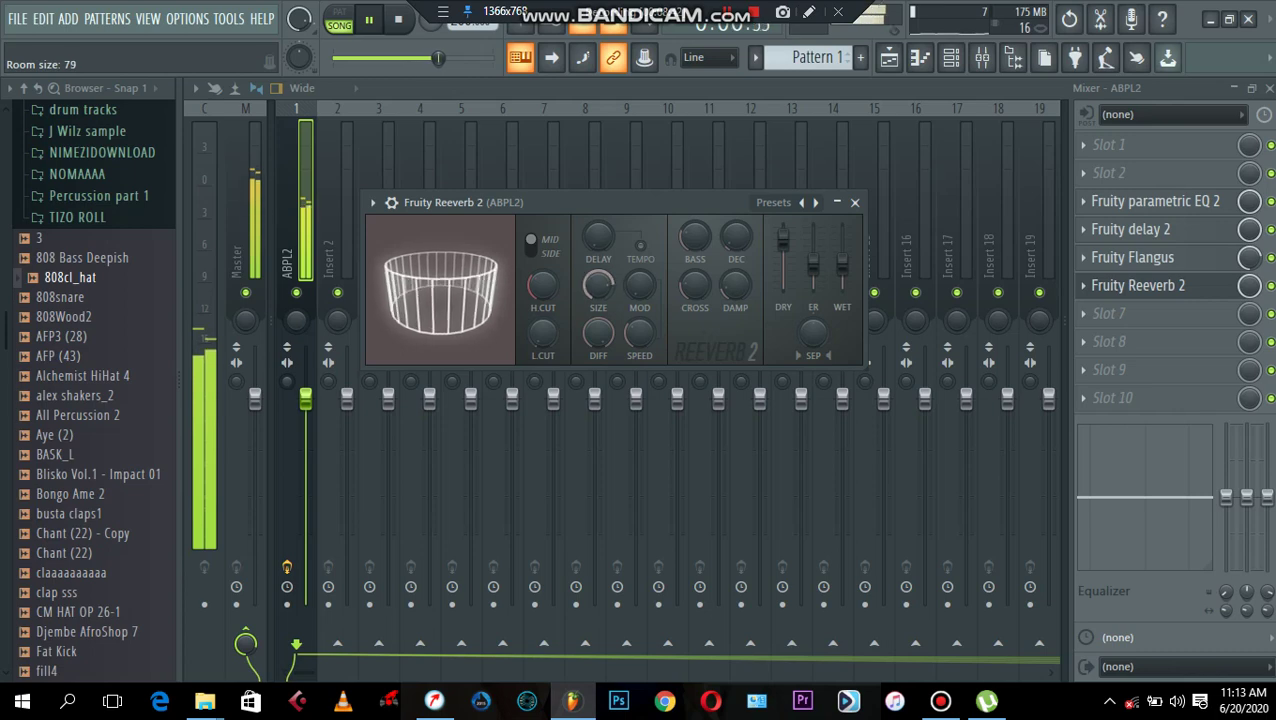
left_click_drag(598, 334, 598, 342)
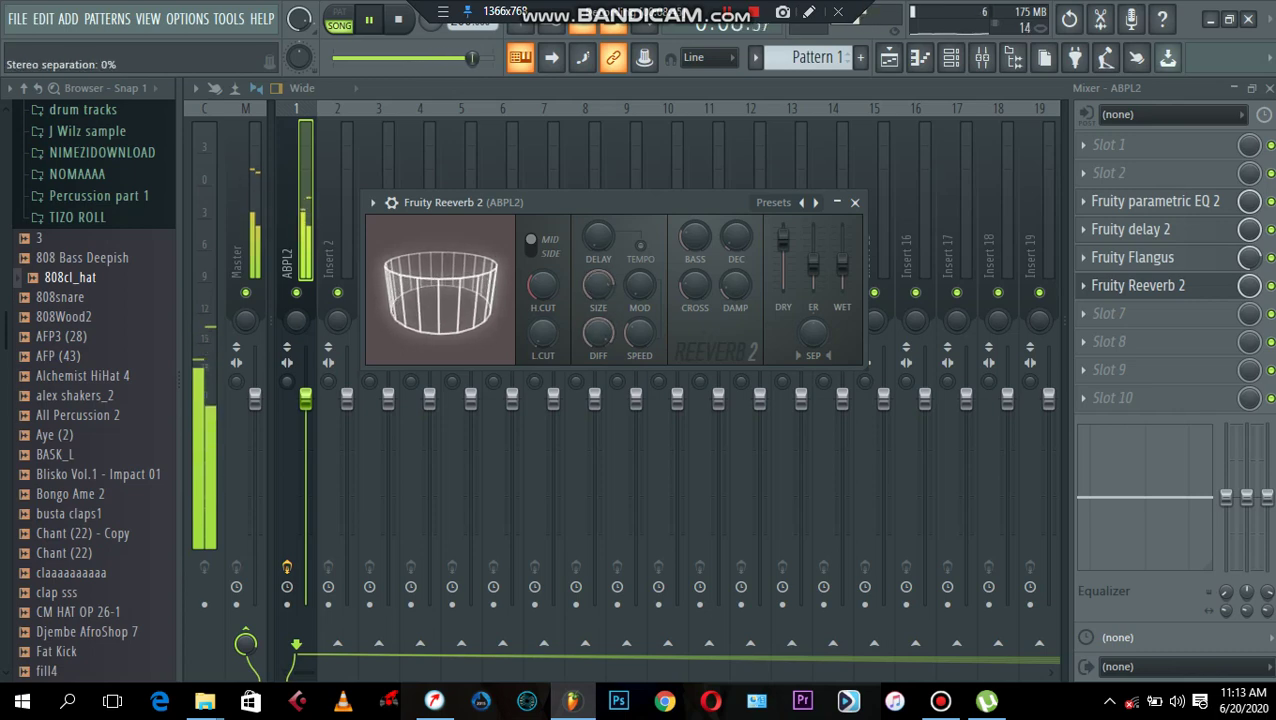
key("space")
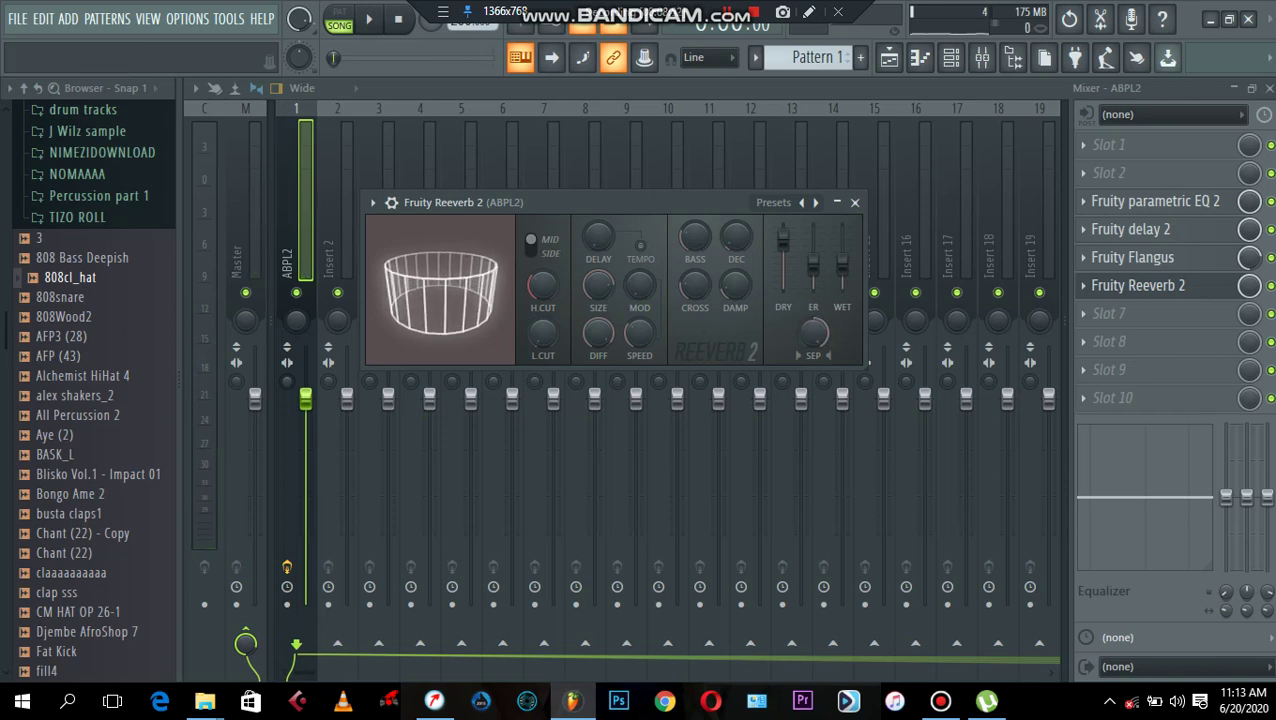
Audition the reverb's stereo separation in both directions and set it to 20%.
key("space")
key("space")
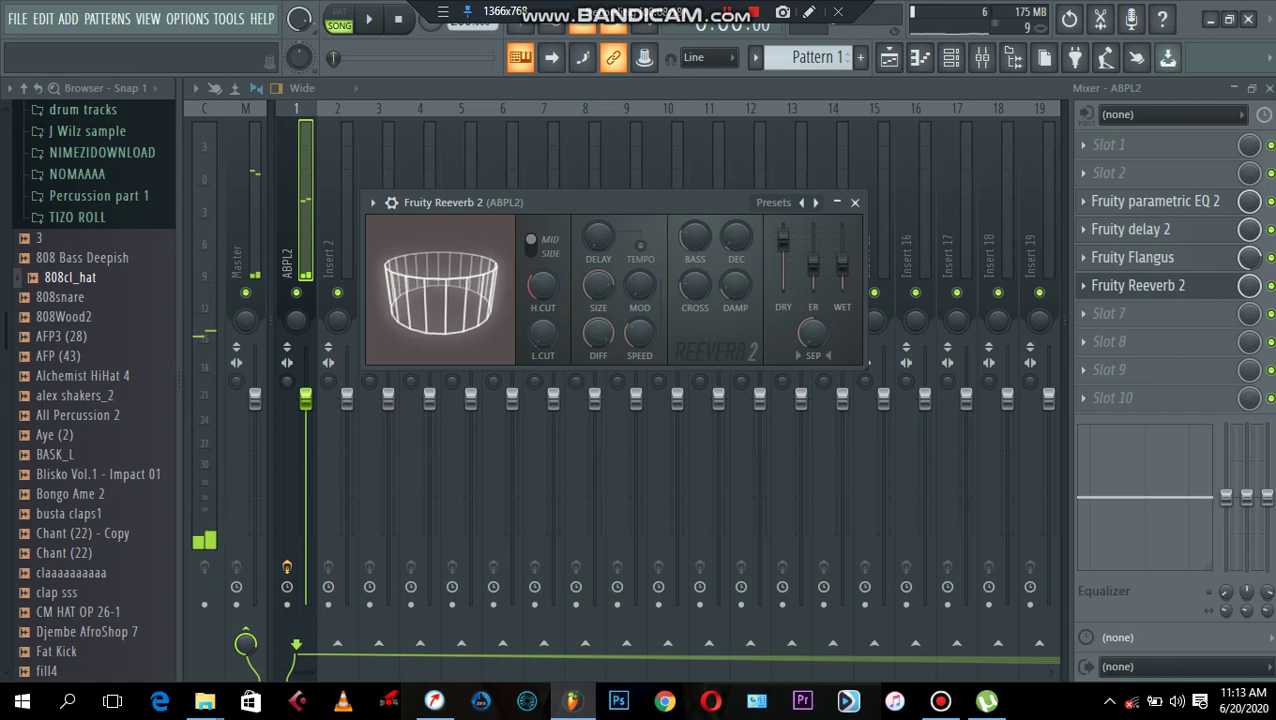
left_click_drag(812, 333, 812, 350)
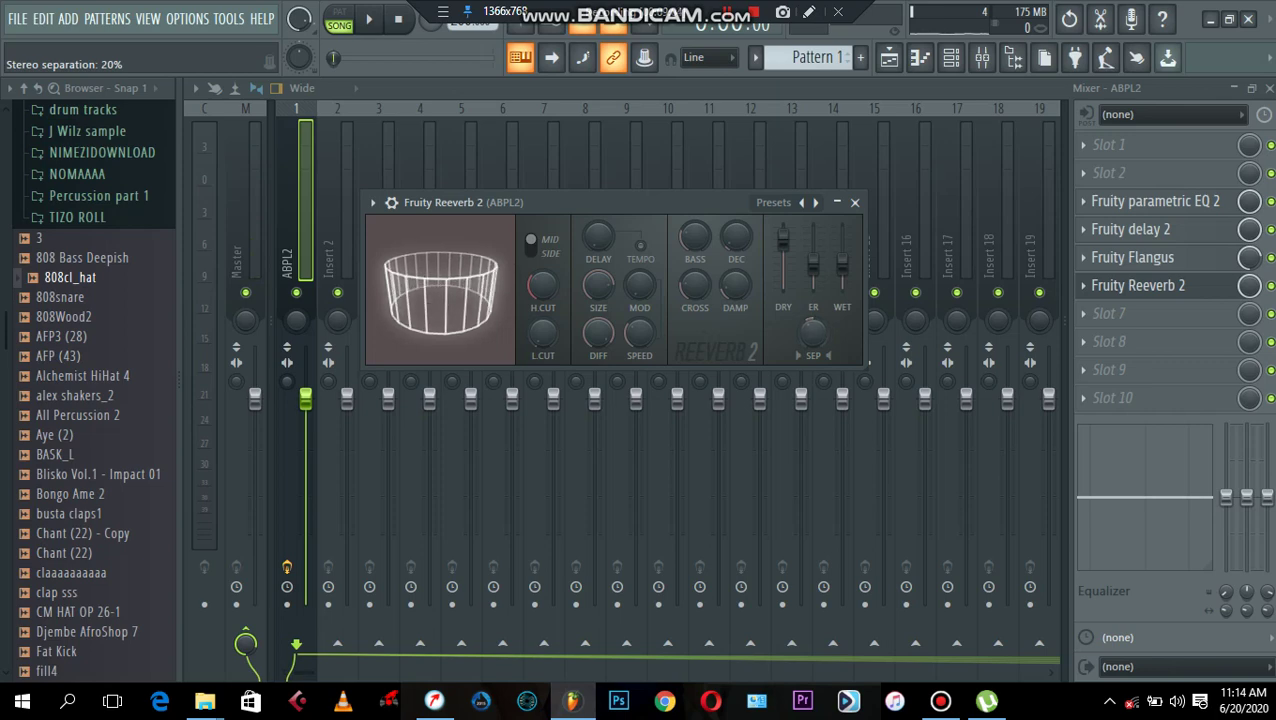
Raise the wet level of Fruity Reeverb 2 during playback and close the effect's window.
key("space")
key("space")
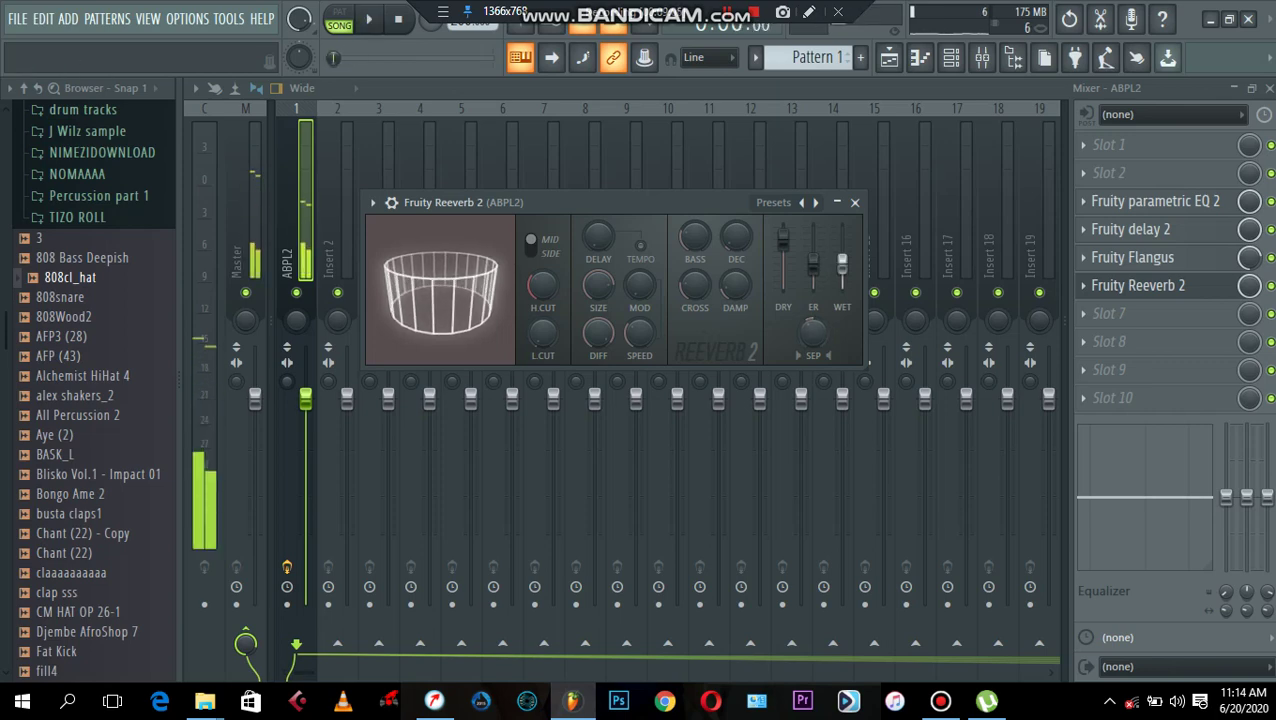
key("space")
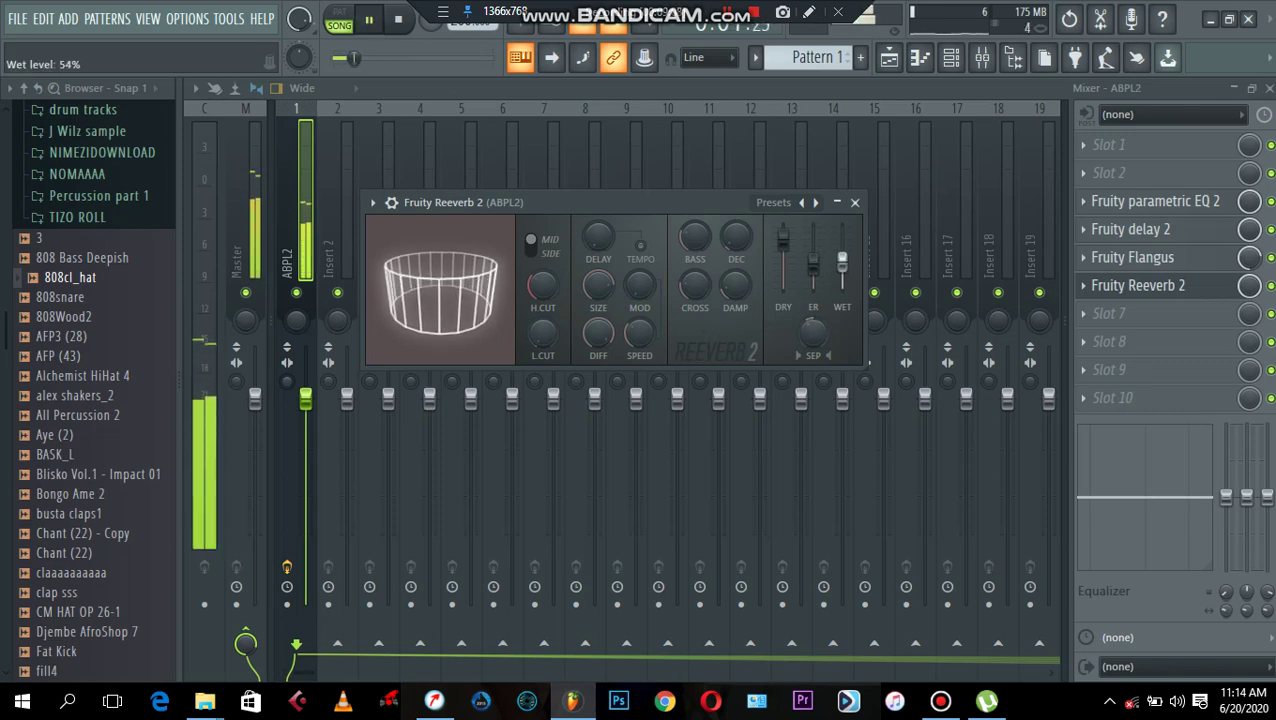
left_click_drag(842, 262, 842, 248)
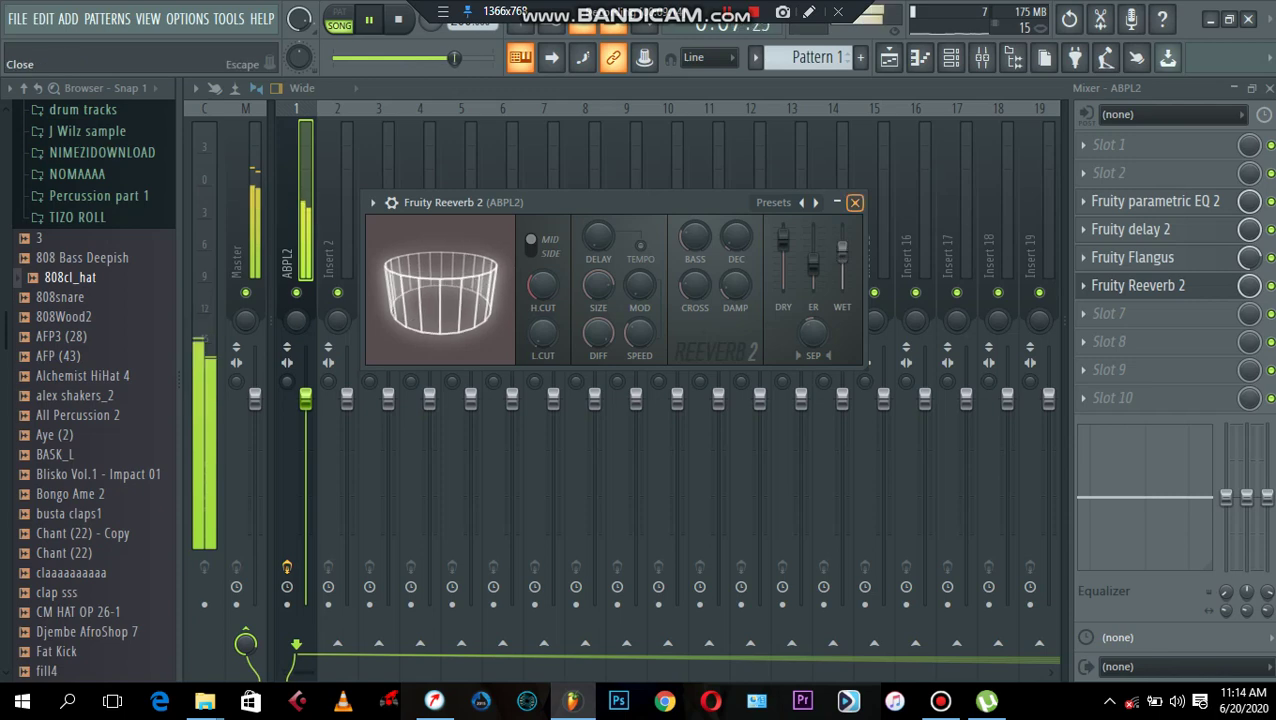
left_click(855, 203)
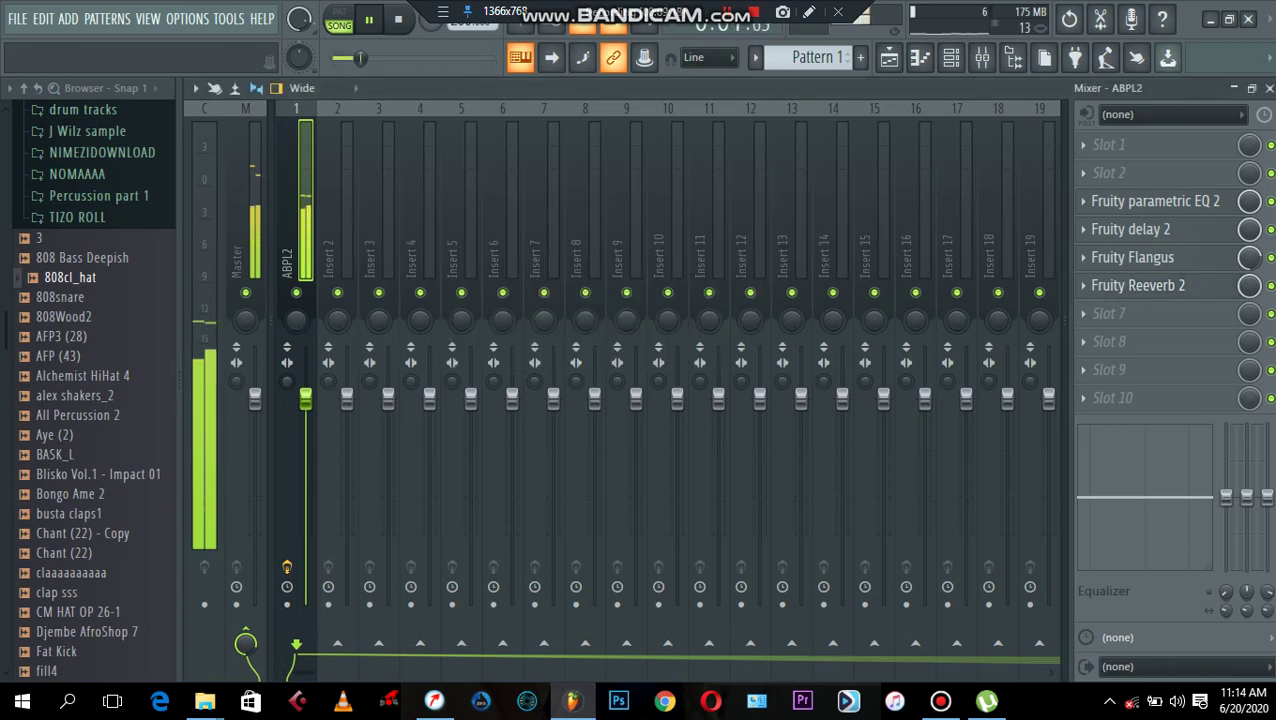
Bypass the four effects on the ABPL2 mixer track, play the dry bass line for comparison, and re-enable the effects.
key("space")
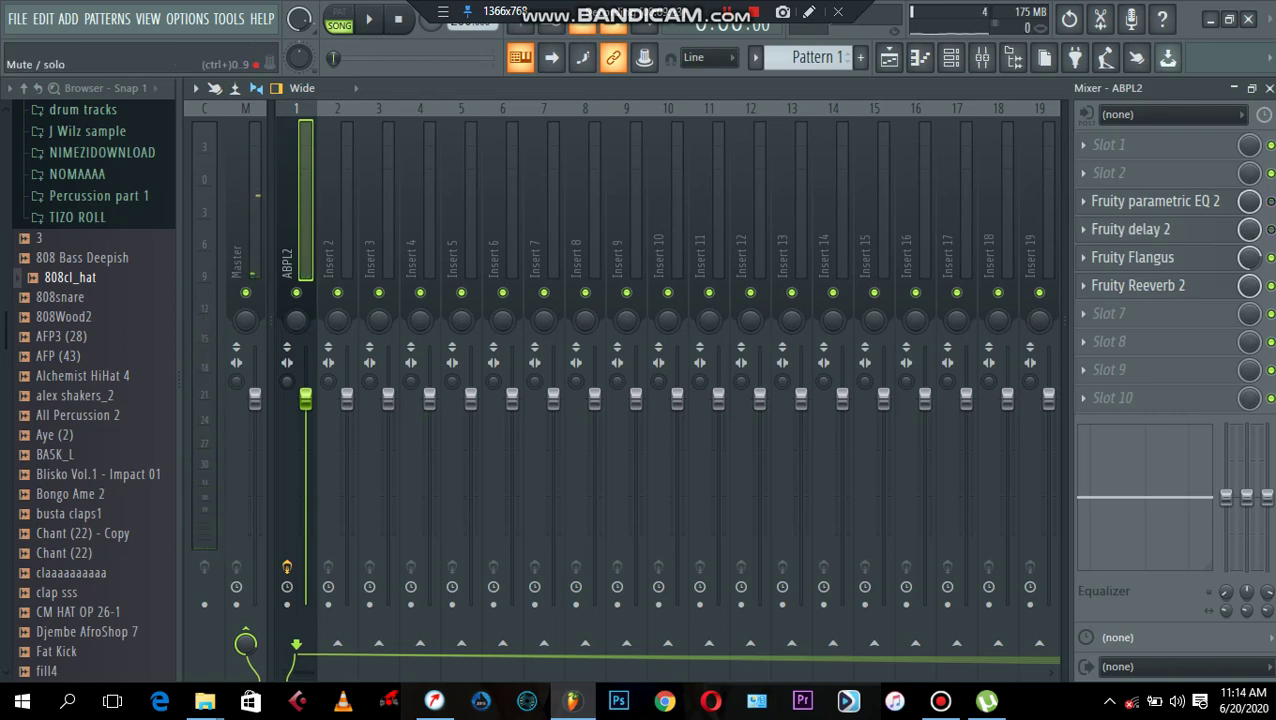
key("space")
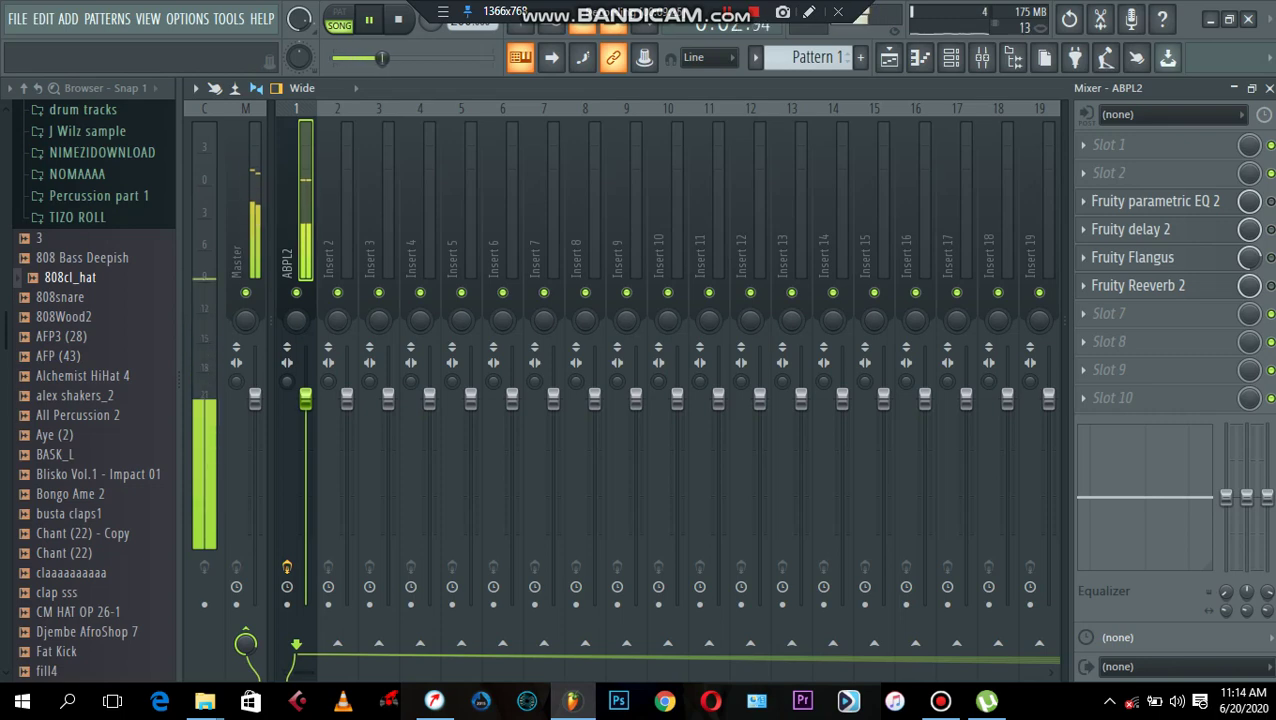
key("space")
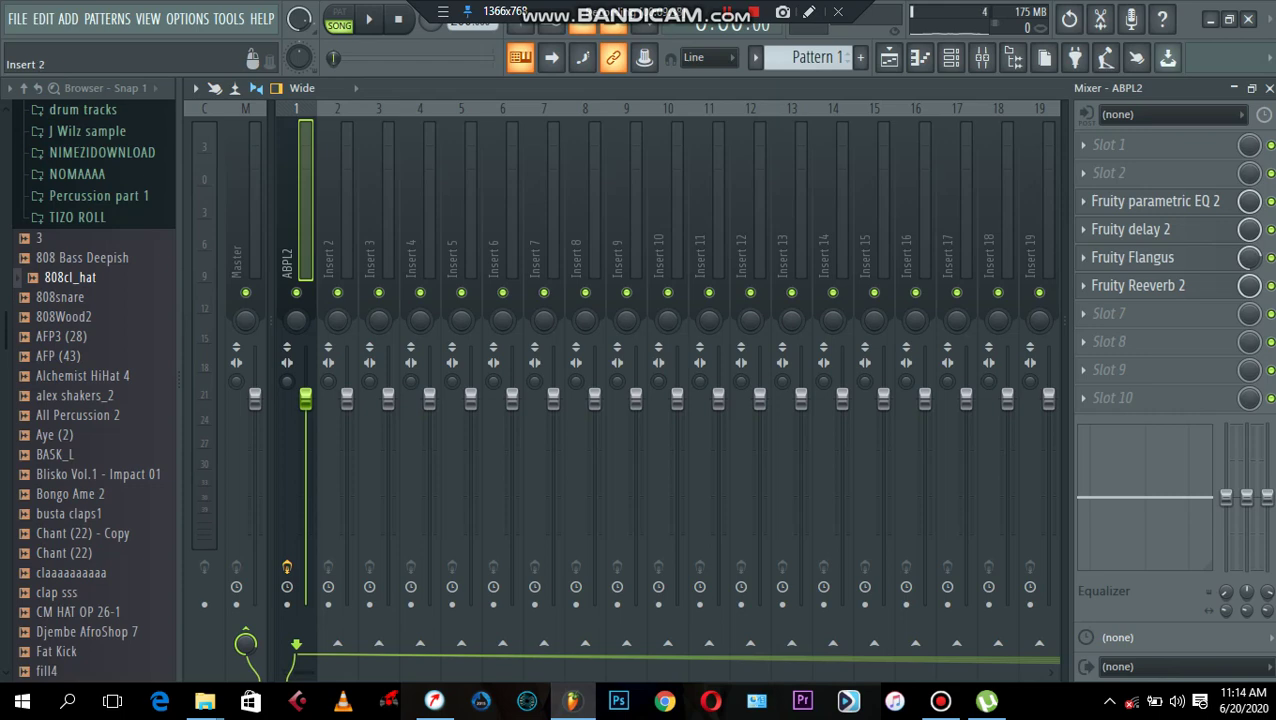
Play the song with the effects active and pan the ABPL2 mixer track 62% left.
key("space")
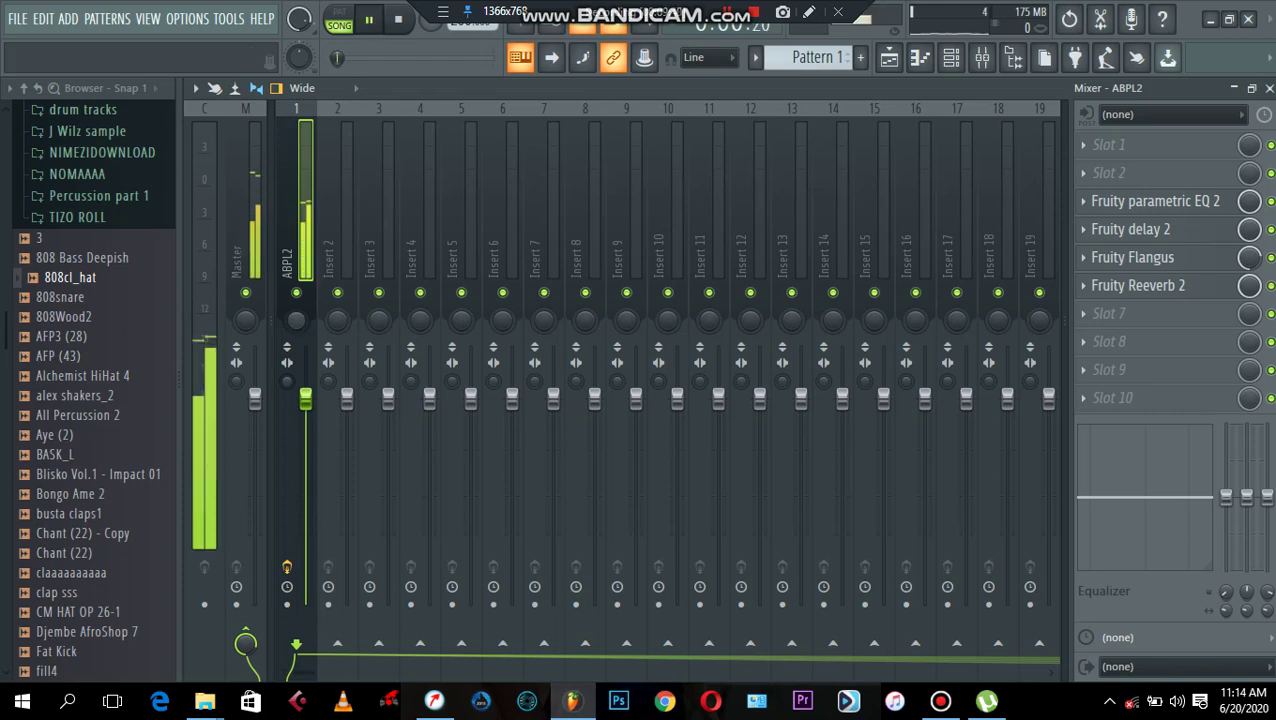
left_click_drag(296, 321, 296, 367)
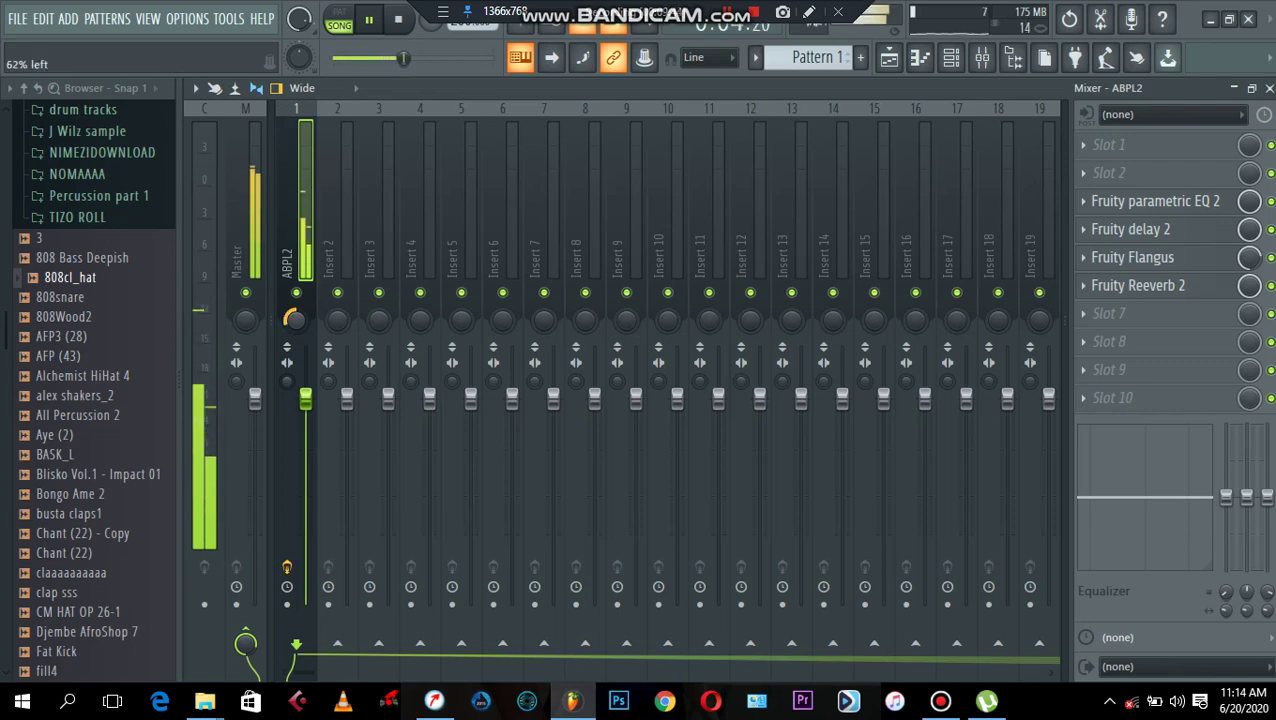
key("space")
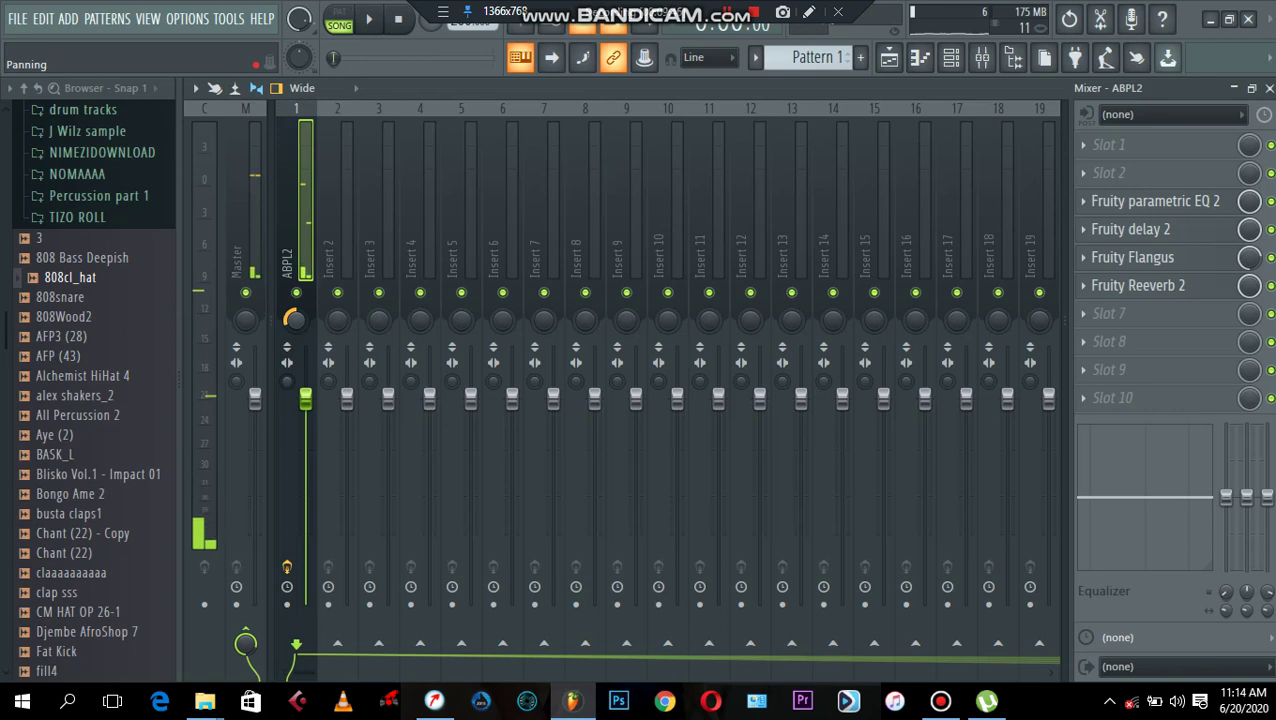